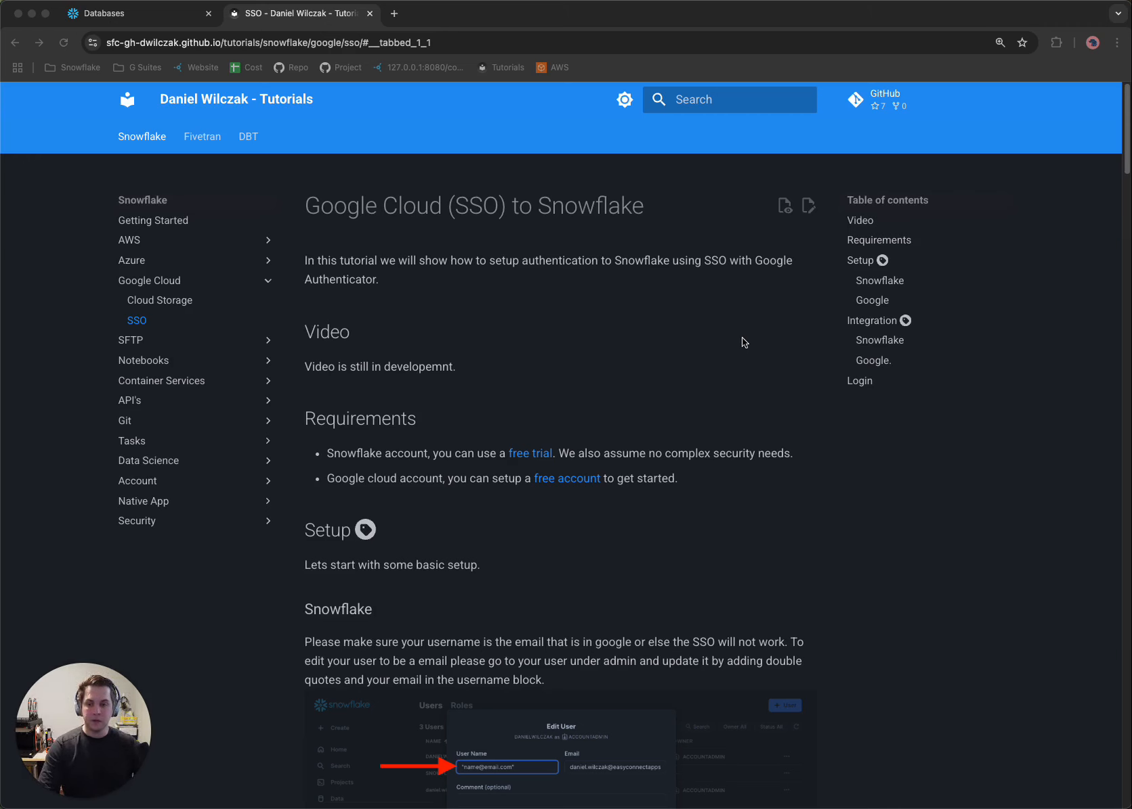
# Switch from the SSO tutorial to Snowflake and start creating a new user under Users & Roles.
pyautogui.scroll(-6, 738, 342)
pyautogui.scroll(-2, 742, 356)
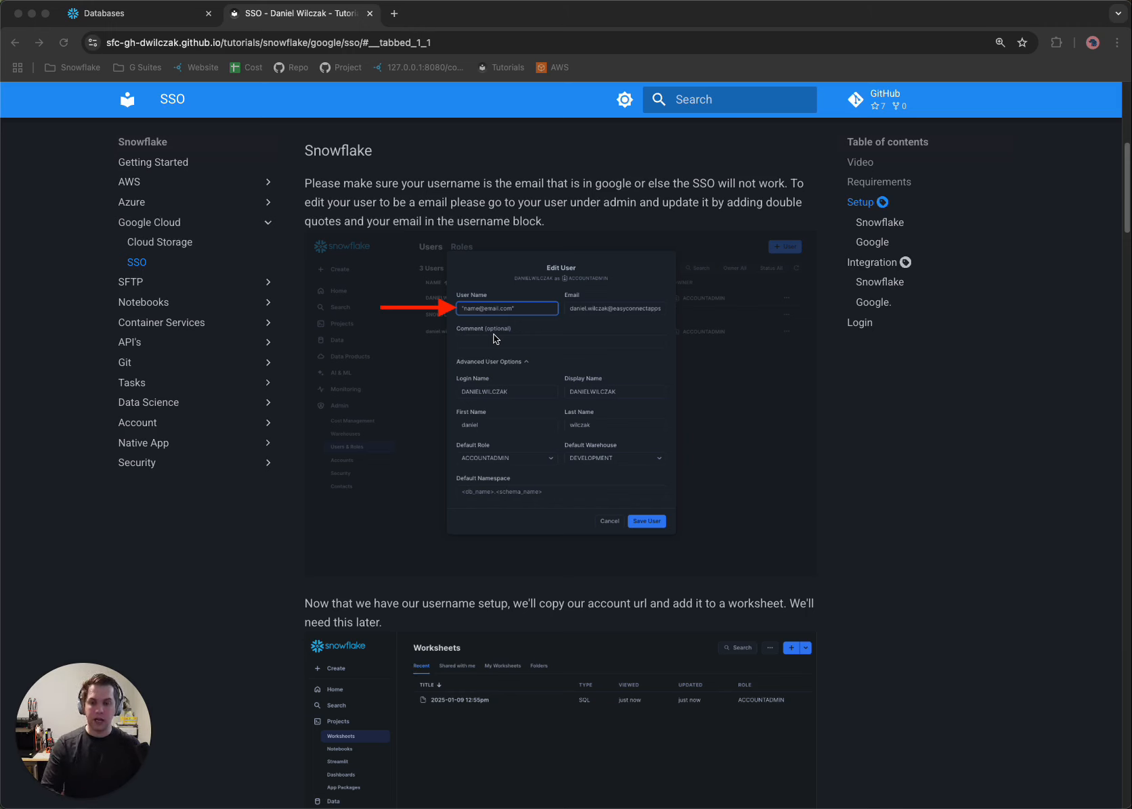
pyautogui.click(154, 15)
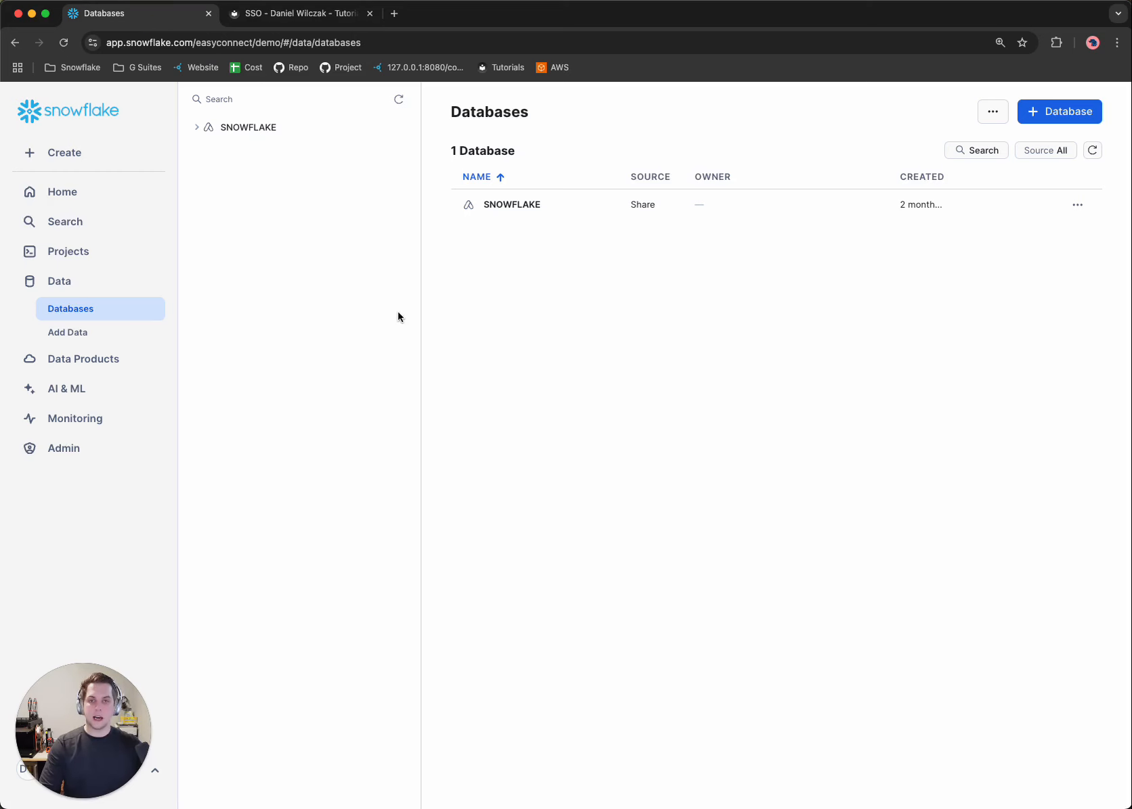
pyautogui.click(89, 448)
pyautogui.click(121, 473)
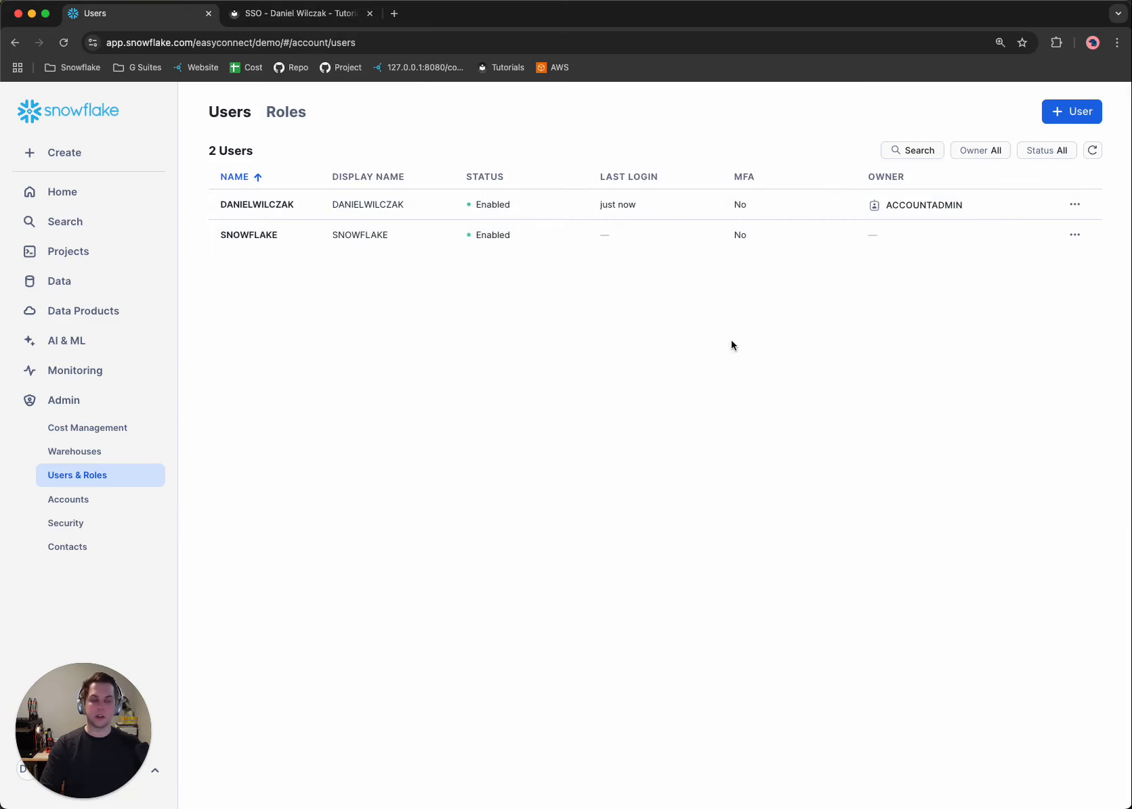
pyautogui.click(1060, 113)
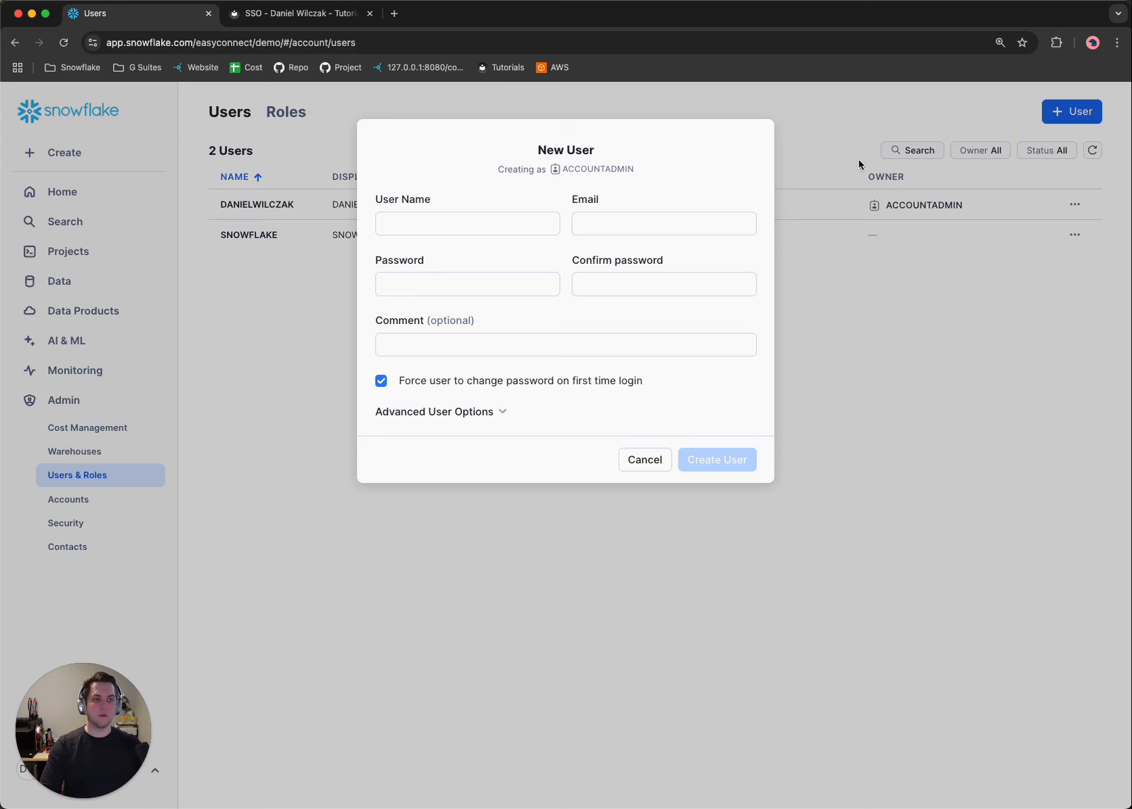
# Enter the user's email address enclosed in double quotes as the new user's user name.
pyautogui.click(474, 221)
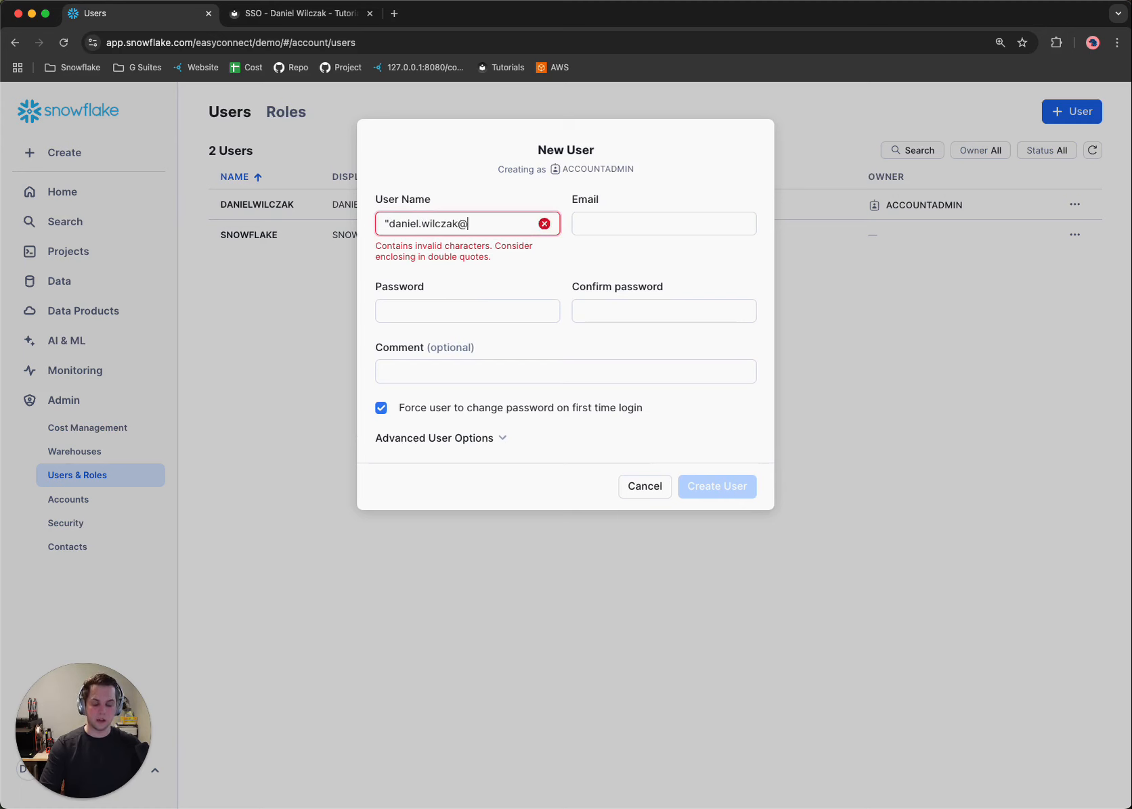
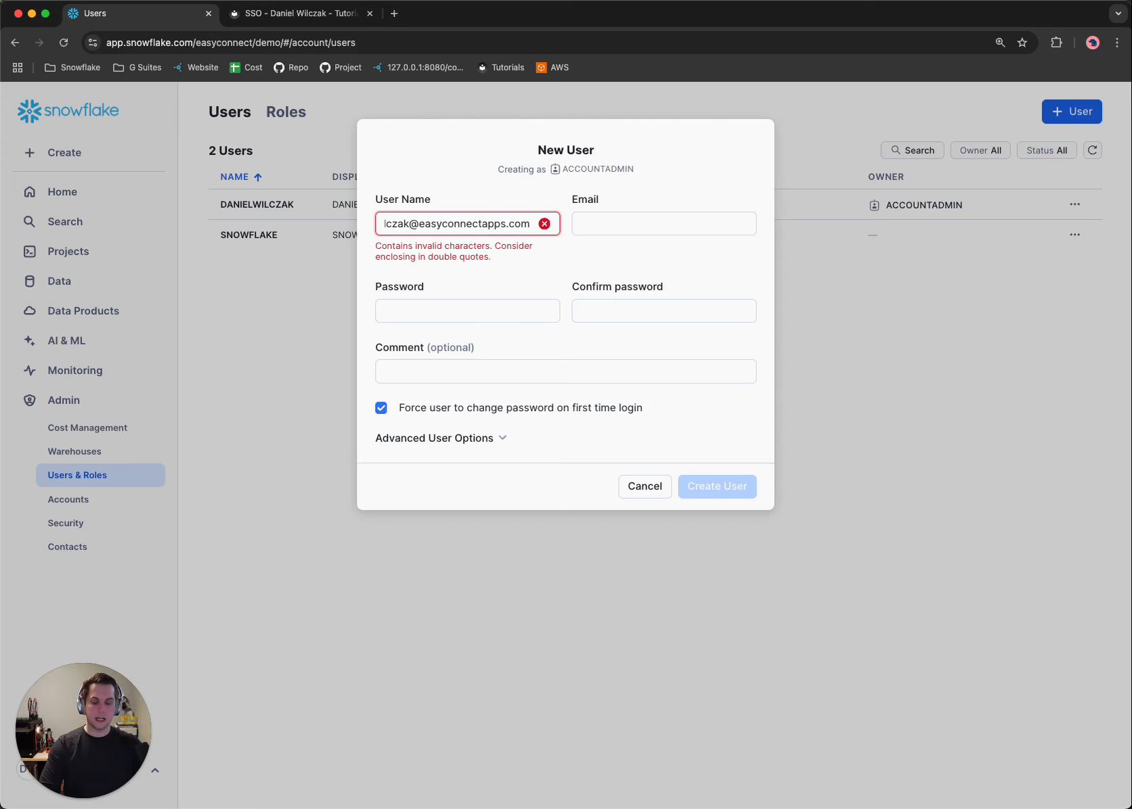
pyautogui.write('"')
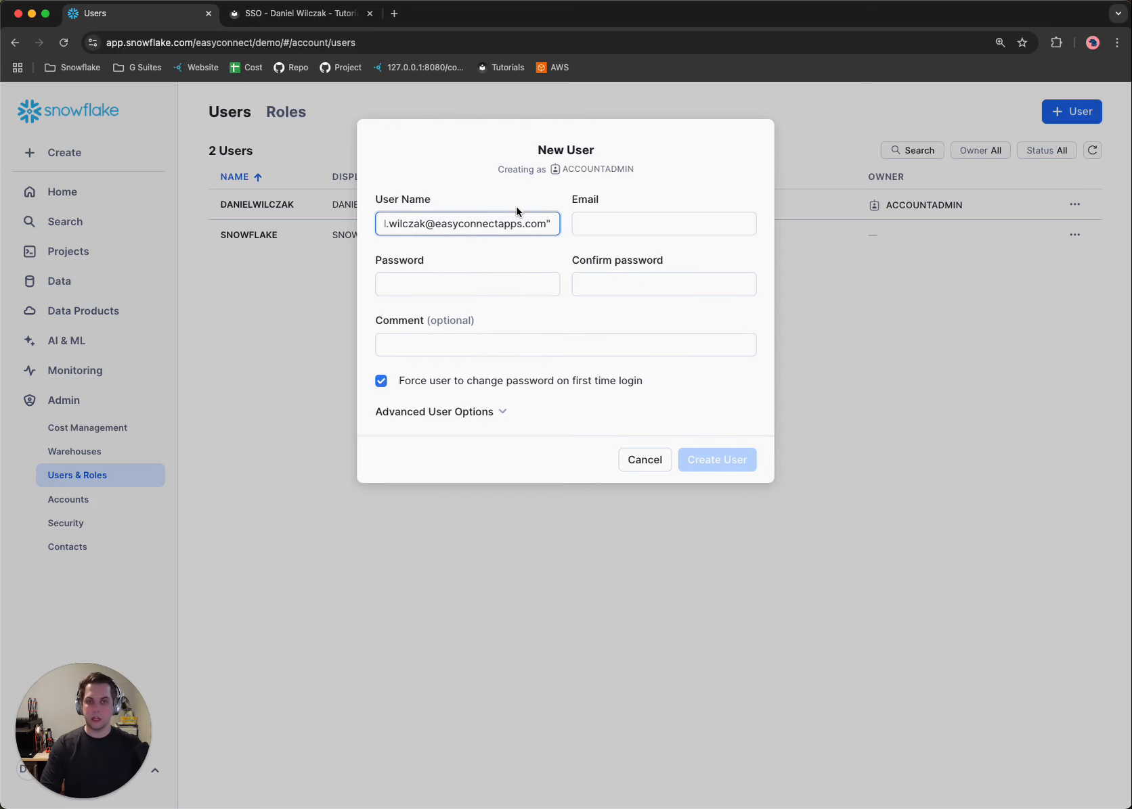
# Copy the email address from the user name without its quotes into the new user's email field.
pyautogui.moveTo(543, 226); pyautogui.dragTo(372, 222)
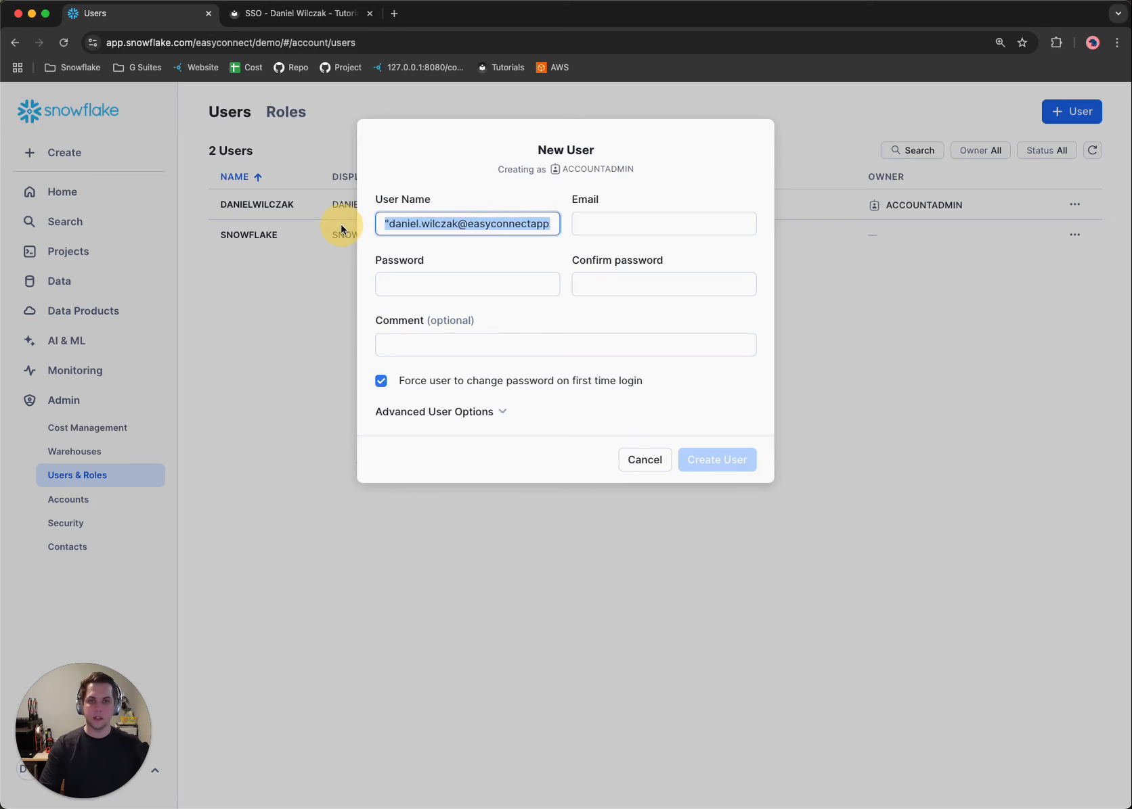
pyautogui.press('super+c')
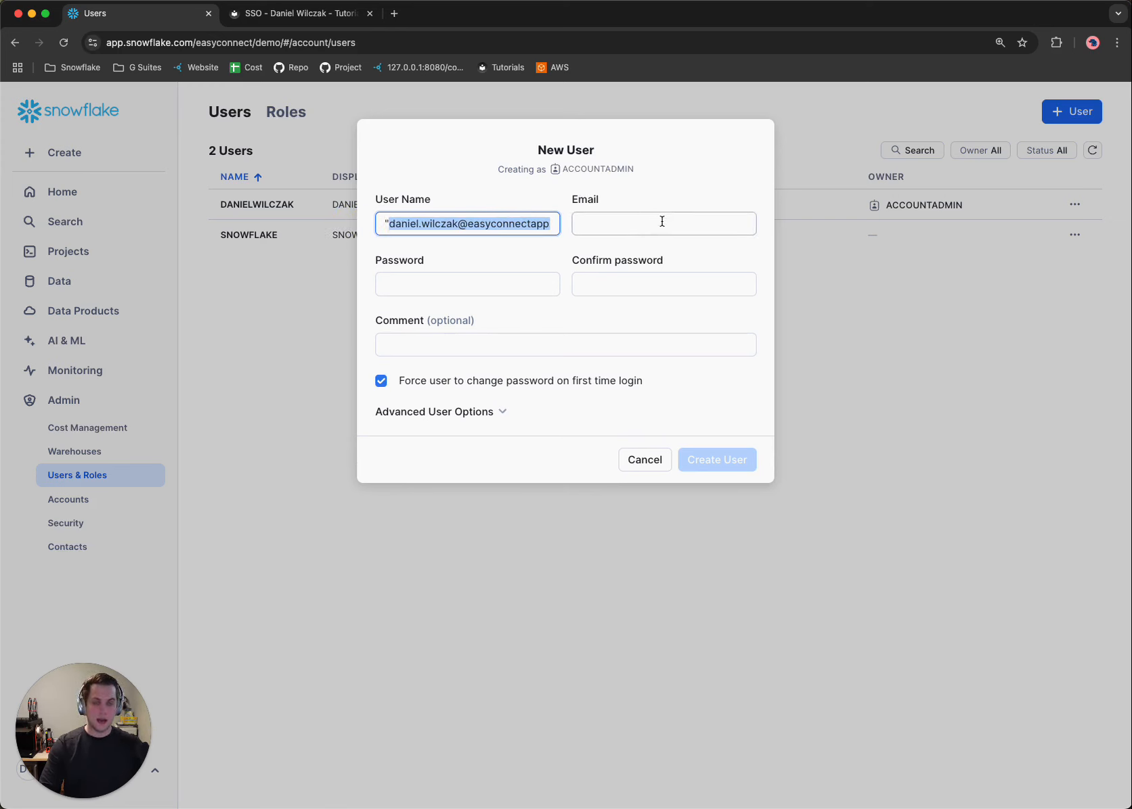
pyautogui.click(667, 221)
pyautogui.press('super+v')
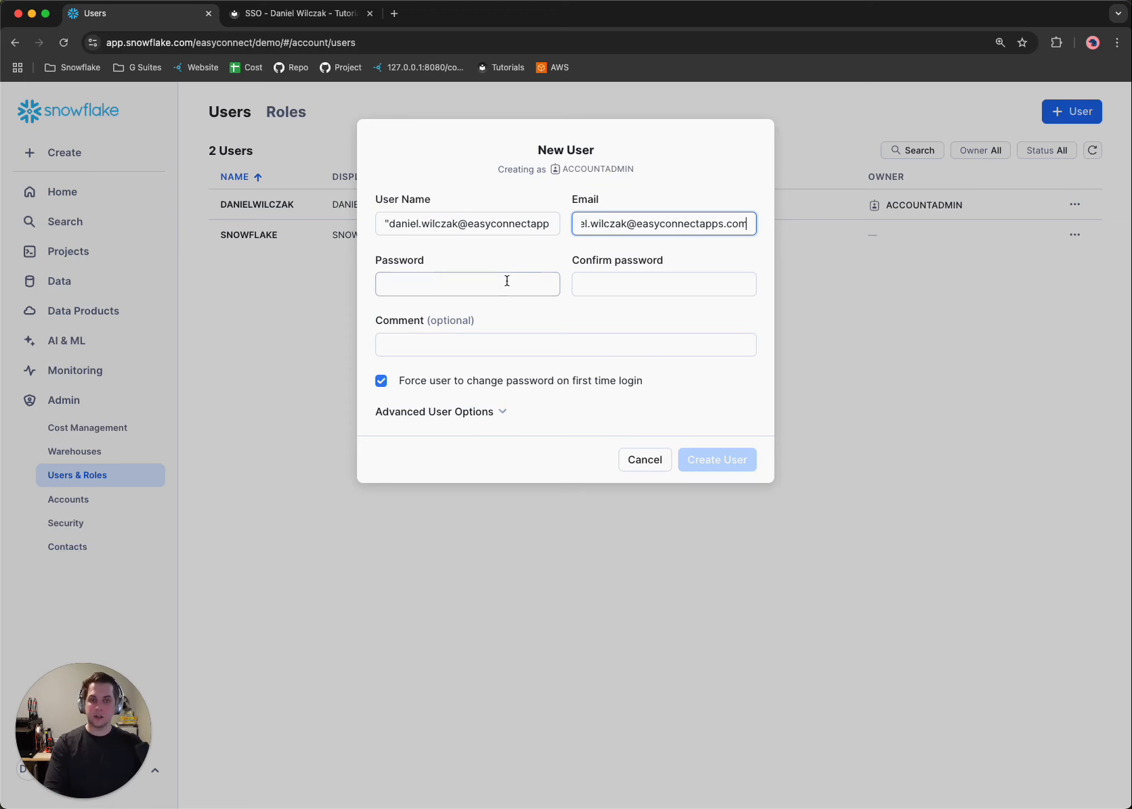
# Enter the new user's password and repeat it in the password confirmation.
pyautogui.click(510, 283)
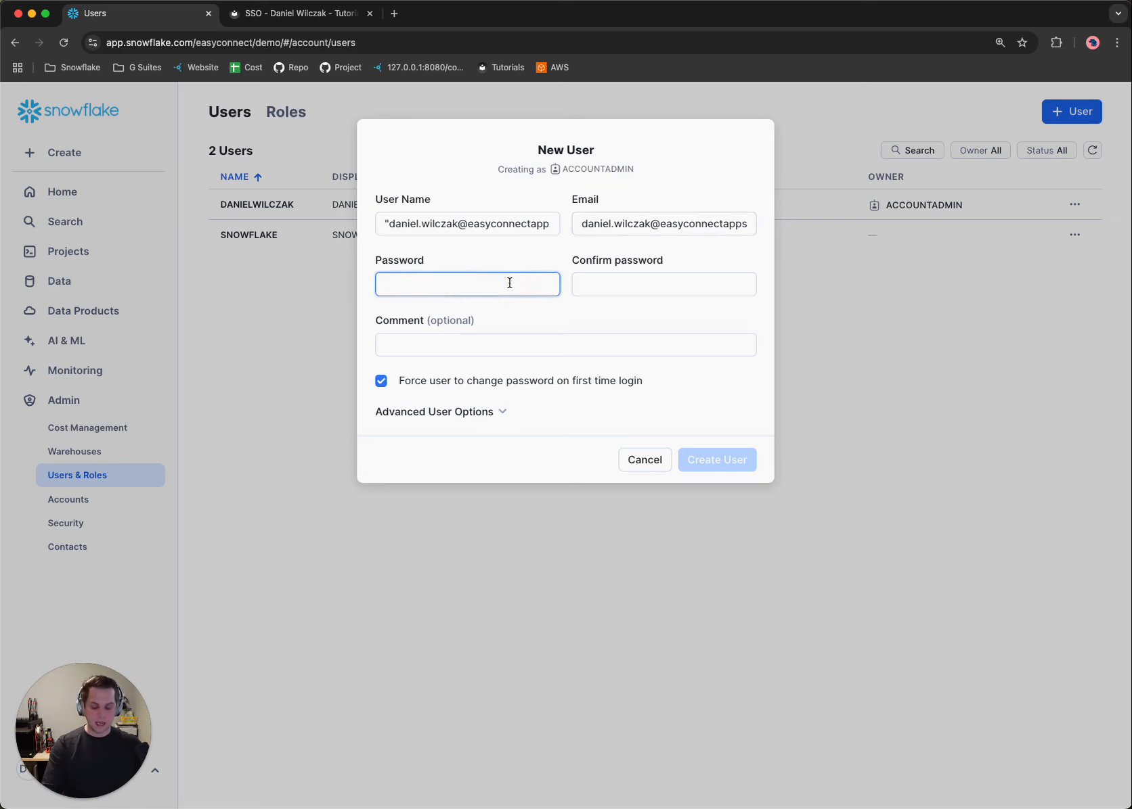
pyautogui.write('**********')
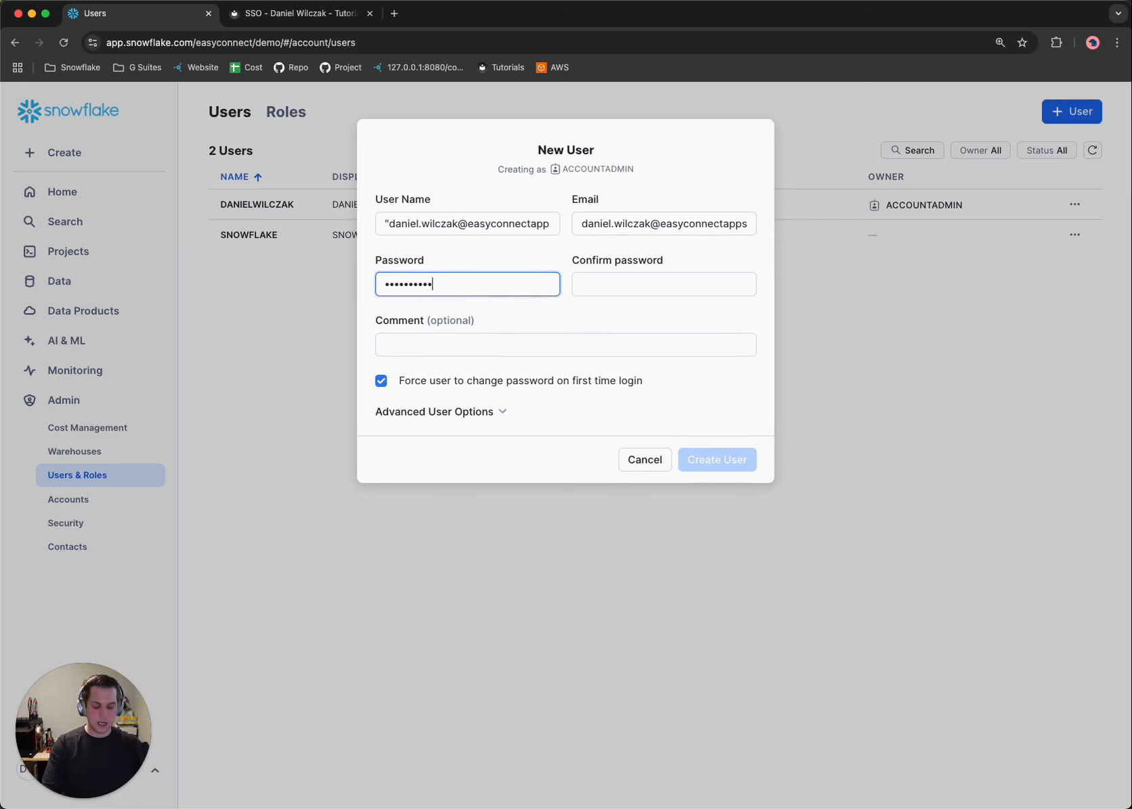
pyautogui.click(690, 277)
pyautogui.write('**')
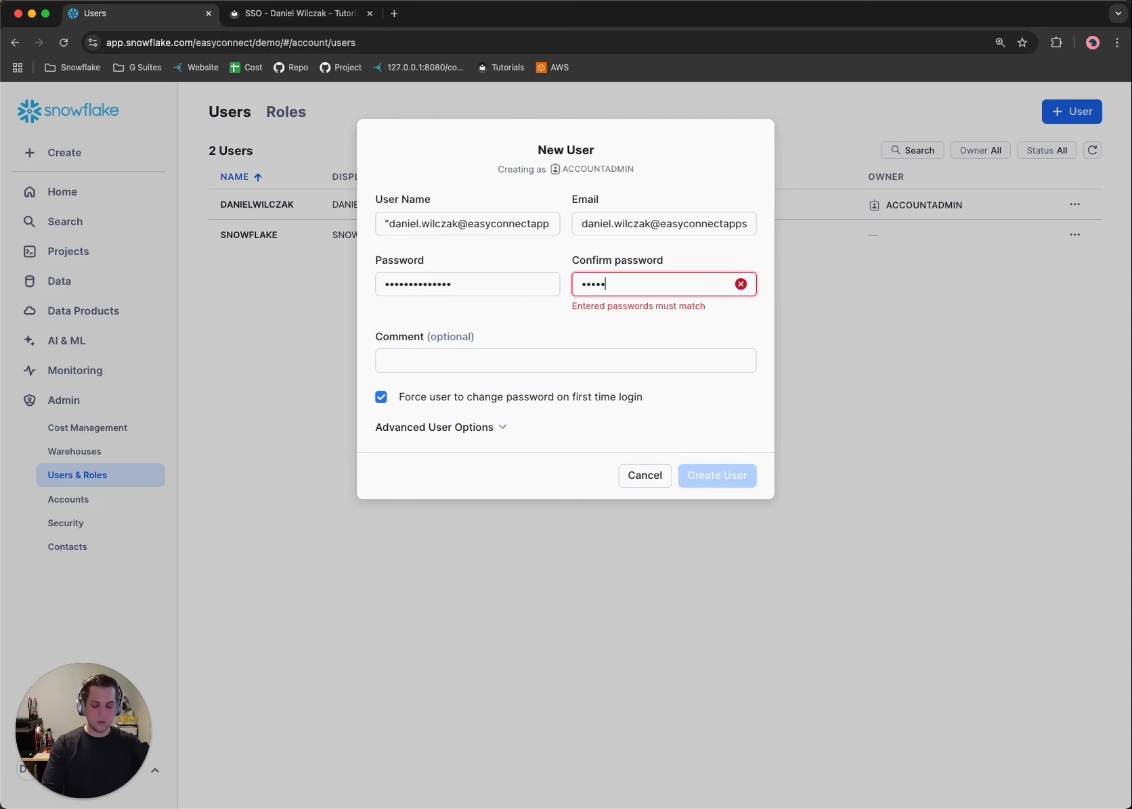
pyautogui.write('************')
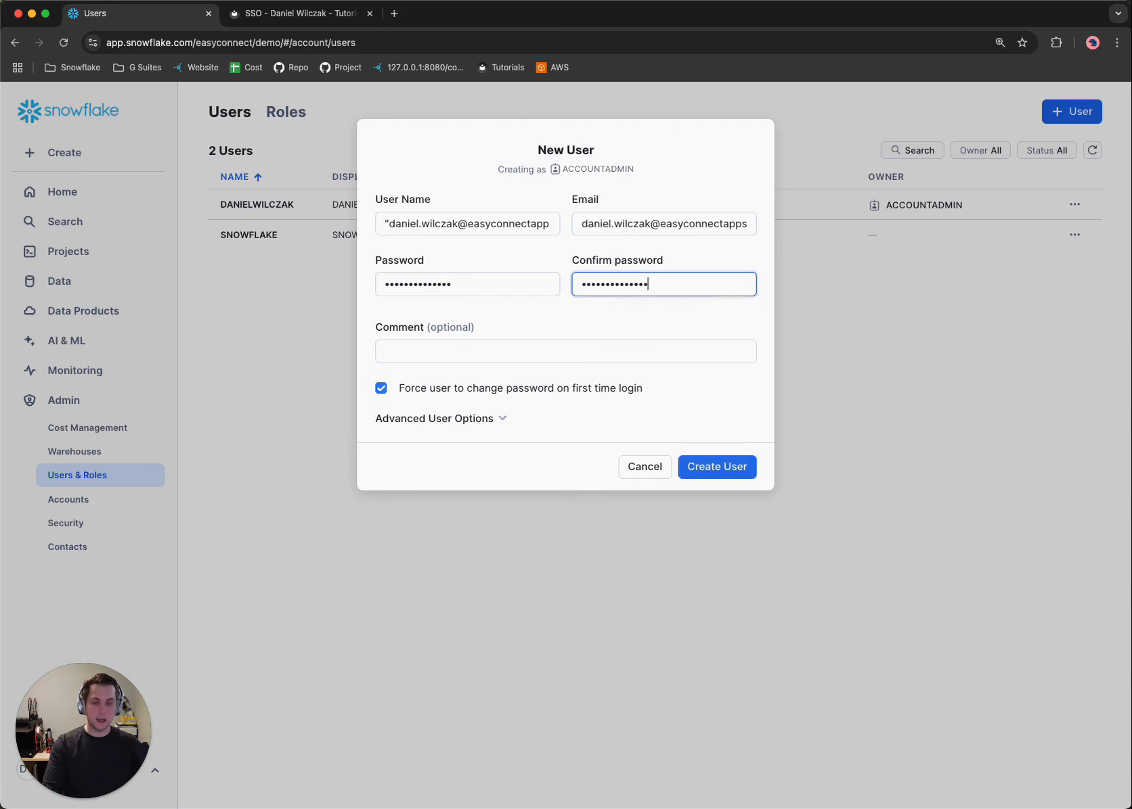
# Turn off the forced password change at first login, set the default role to ACCOUNTADMIN, and create the user.
pyautogui.click(488, 388)
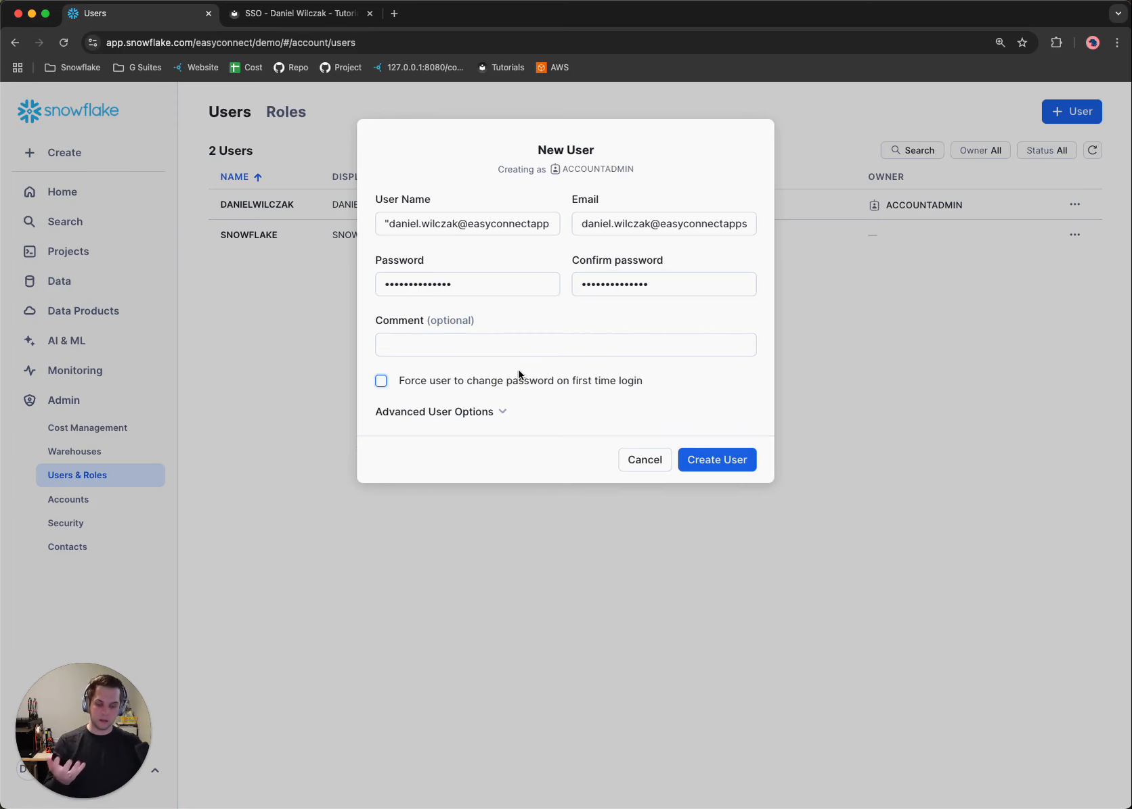
pyautogui.click(420, 415)
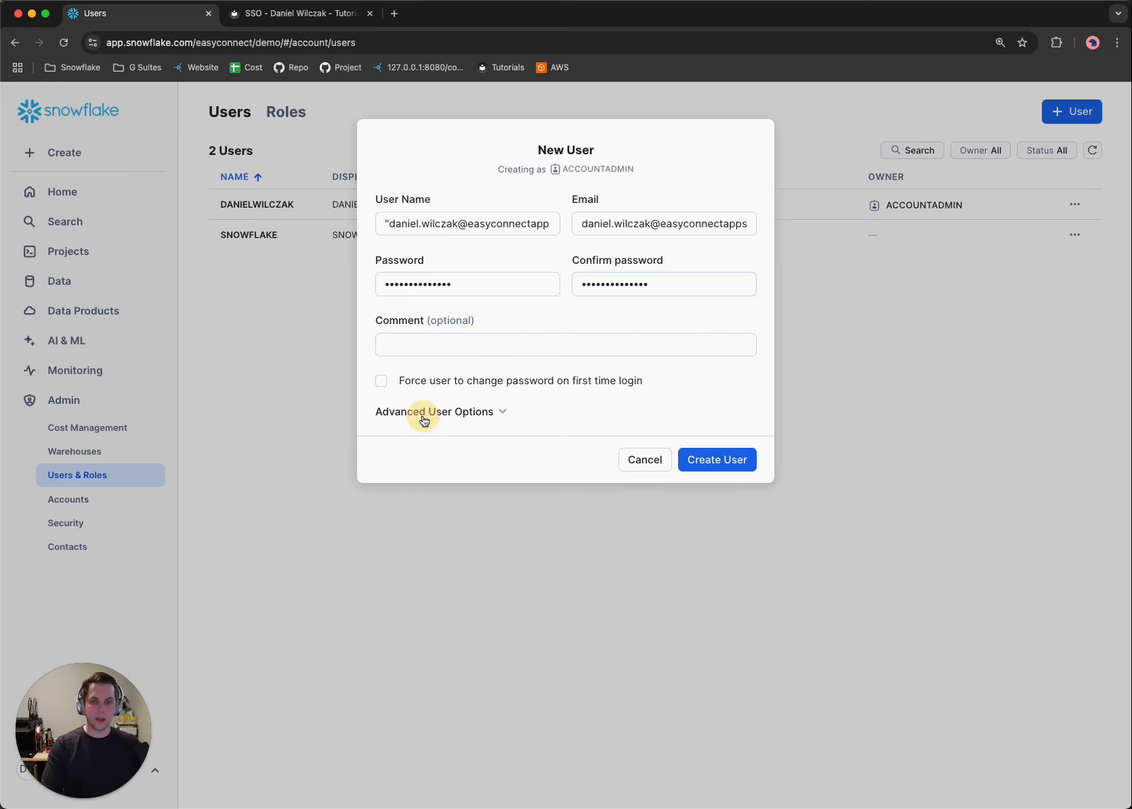
pyautogui.click(471, 599)
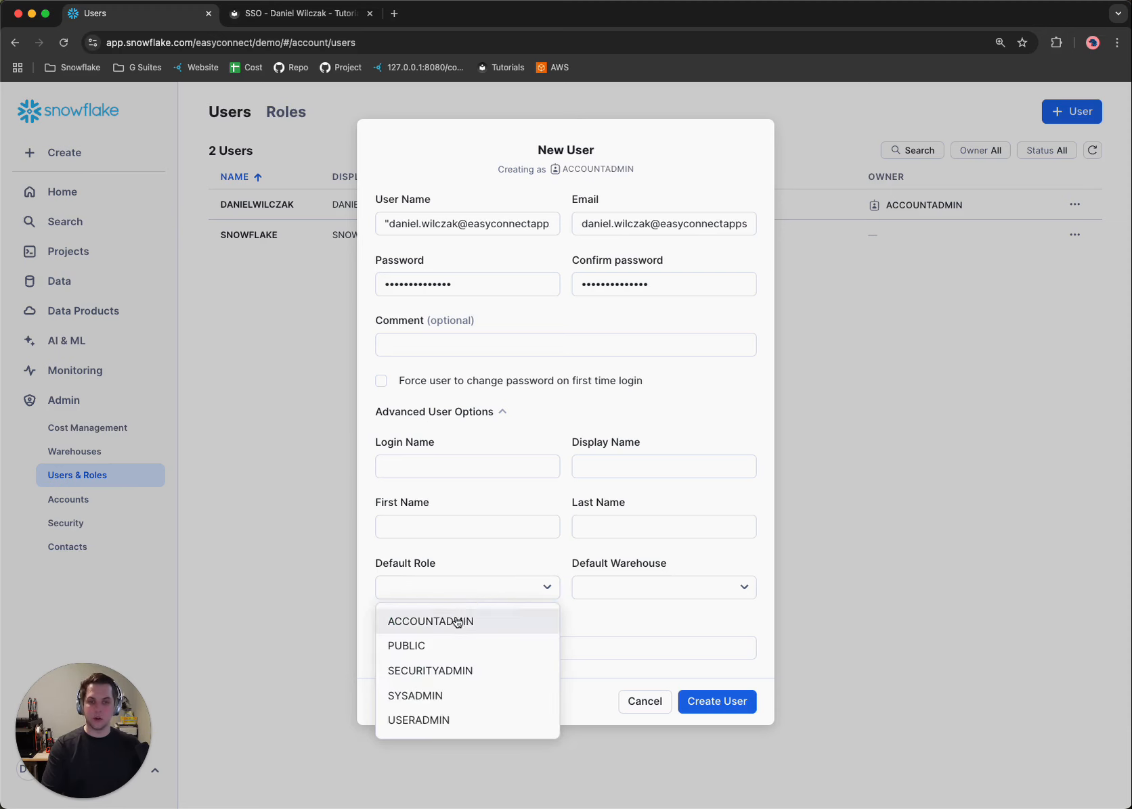
pyautogui.click(457, 621)
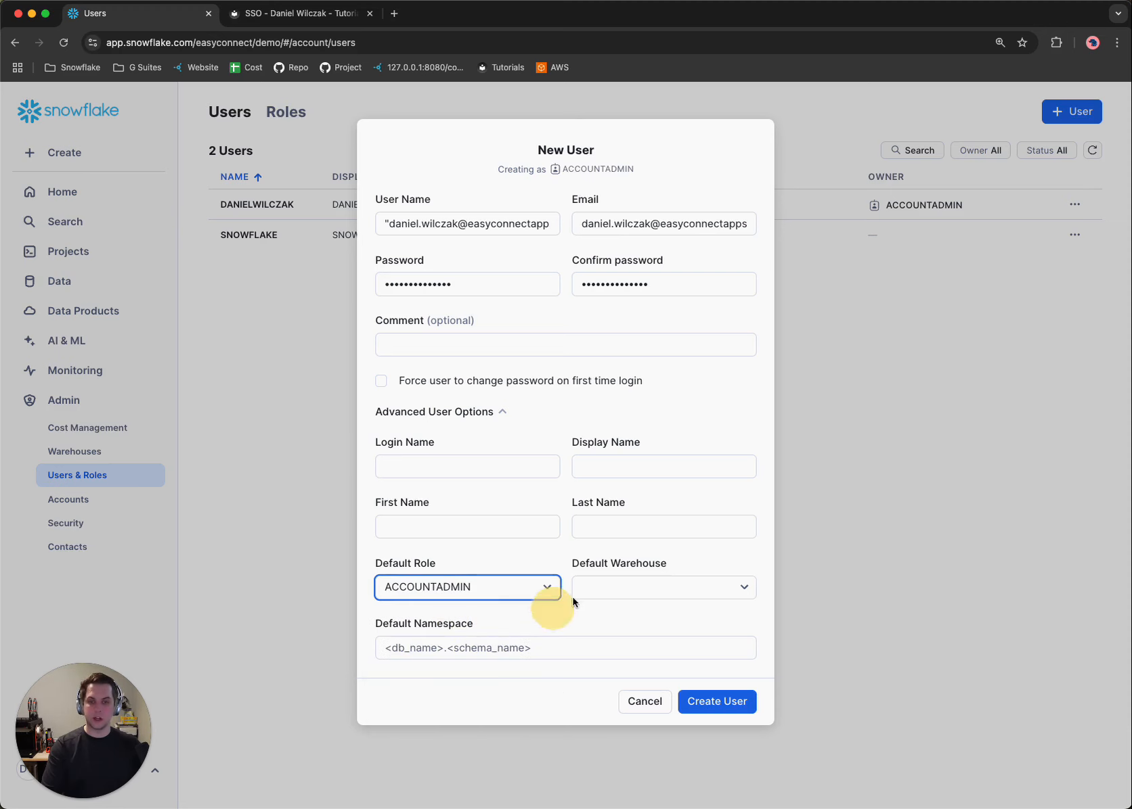
pyautogui.click(715, 704)
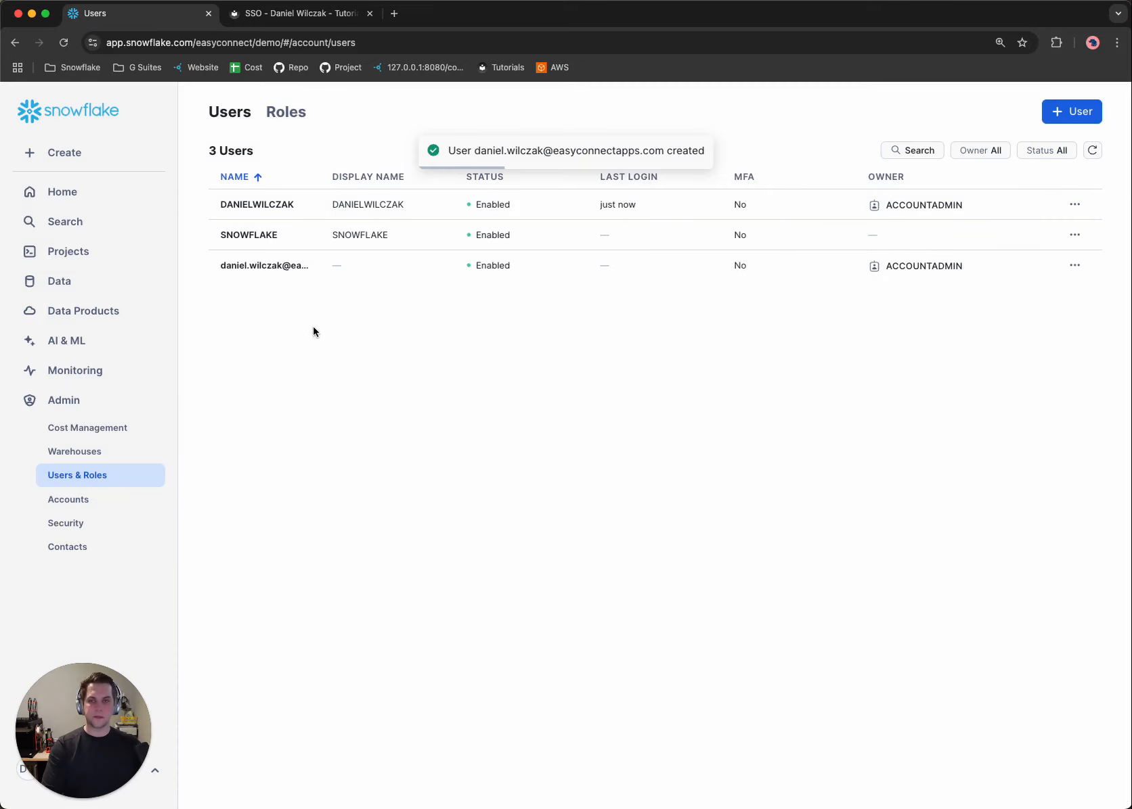
# Check the tutorial's account URL instructions, then copy the URL of the active DEMO account in Snowflake.
pyautogui.click(302, 31)
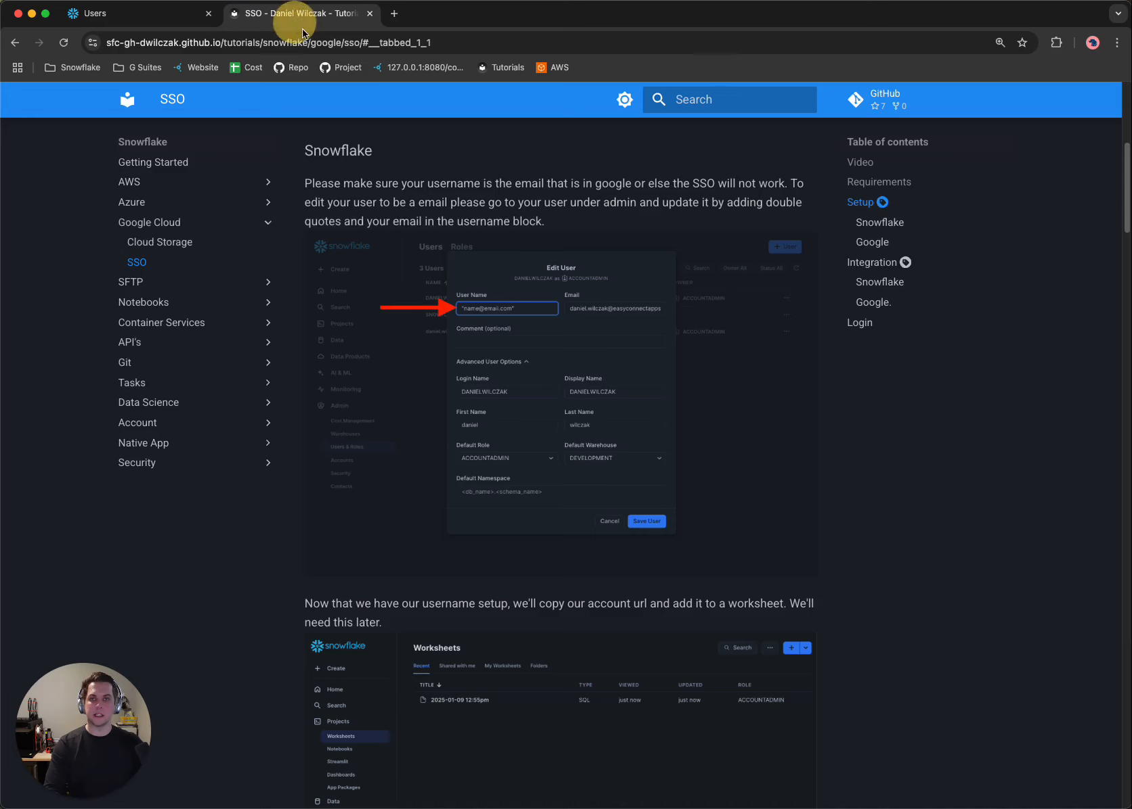
pyautogui.scroll(-5, 562, 465)
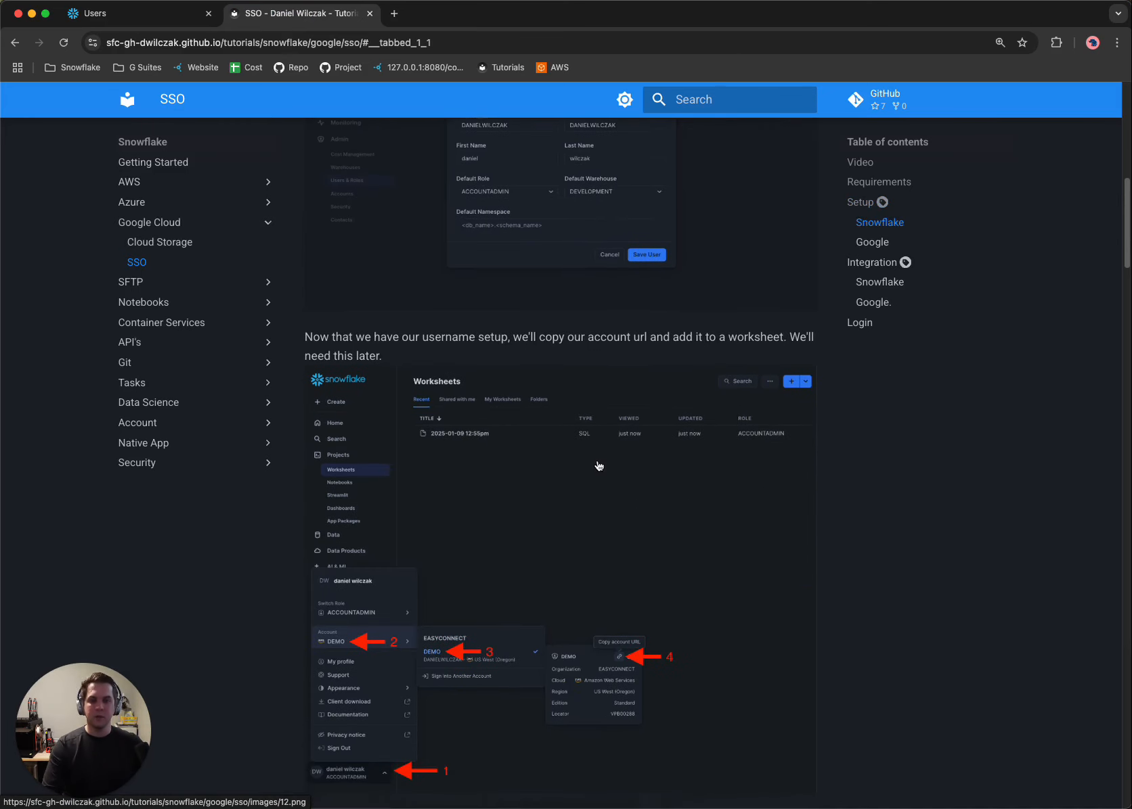
pyautogui.scroll(-2, 599, 465)
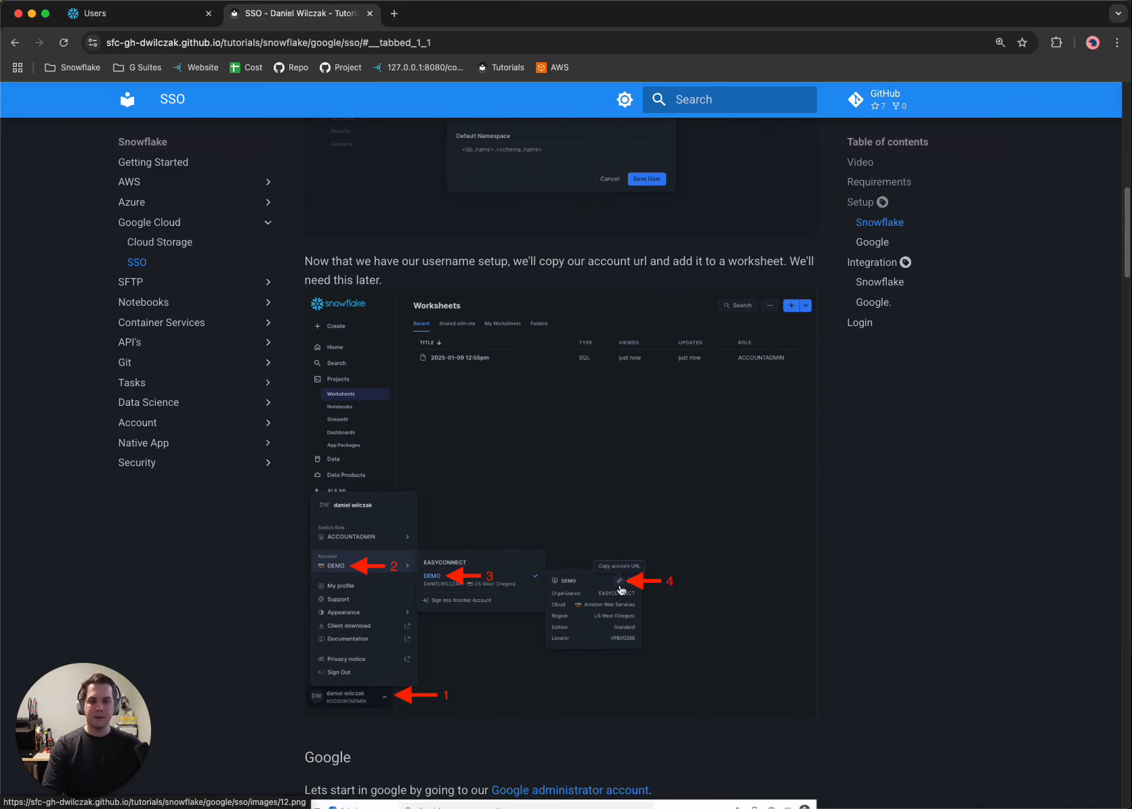
pyautogui.scroll(-1, 610, 591)
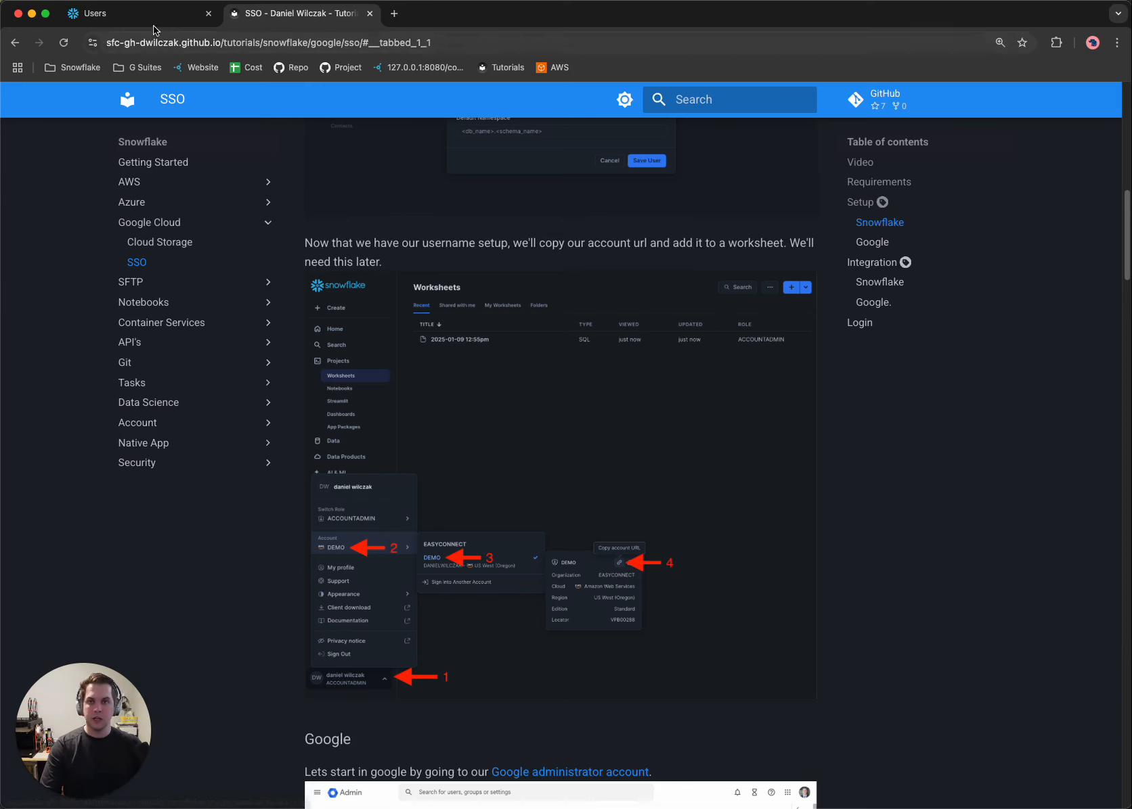
pyautogui.click(135, 14)
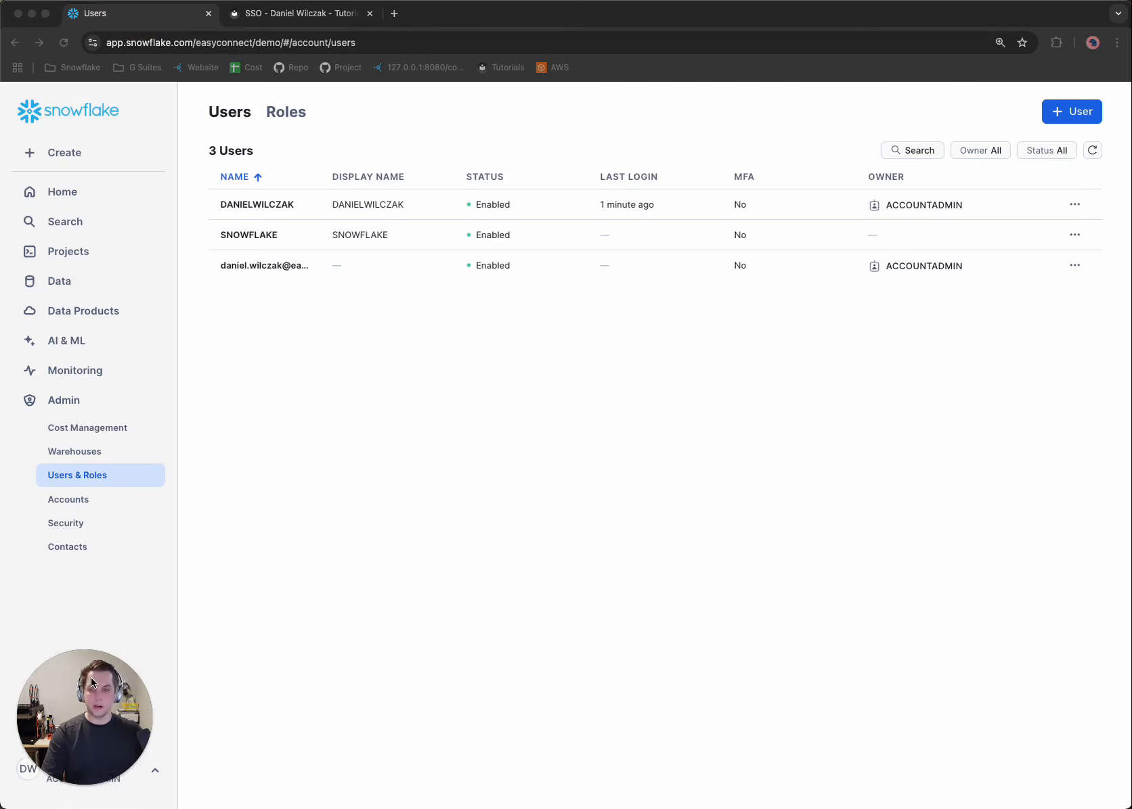
pyautogui.moveTo(92, 683); pyautogui.dragTo(91, 637)
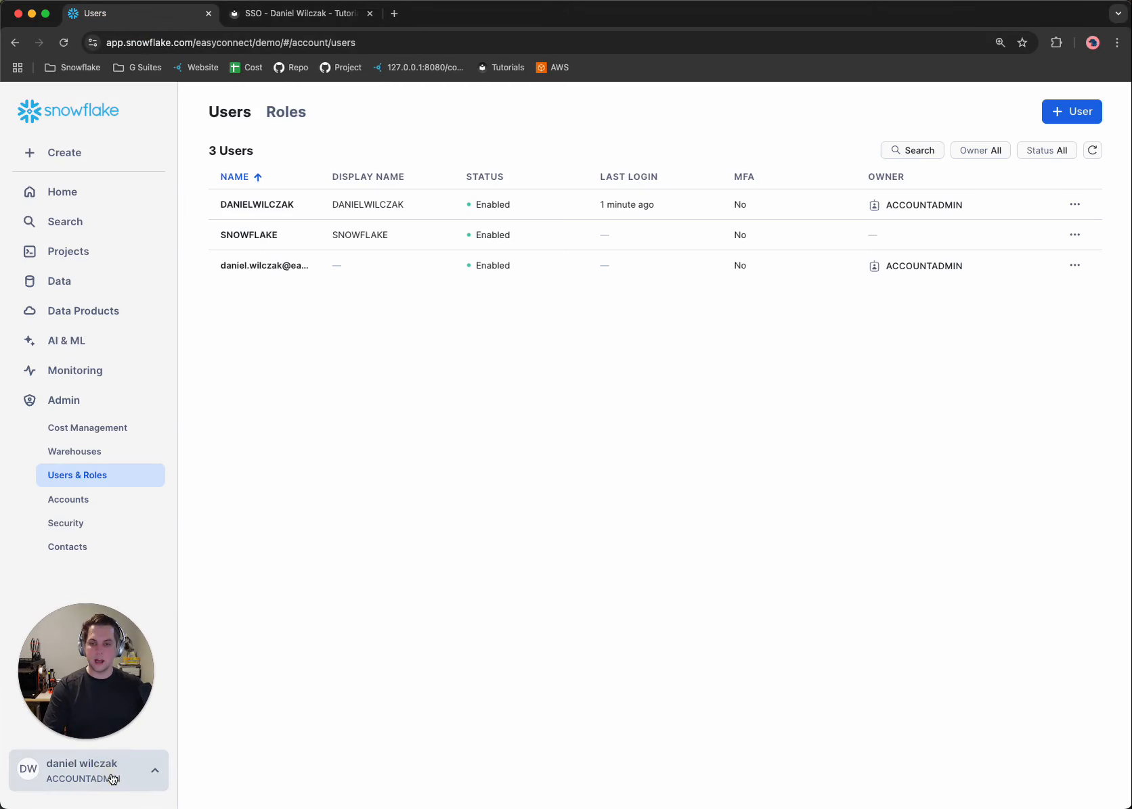
pyautogui.click(131, 778)
pyautogui.moveTo(148, 518)
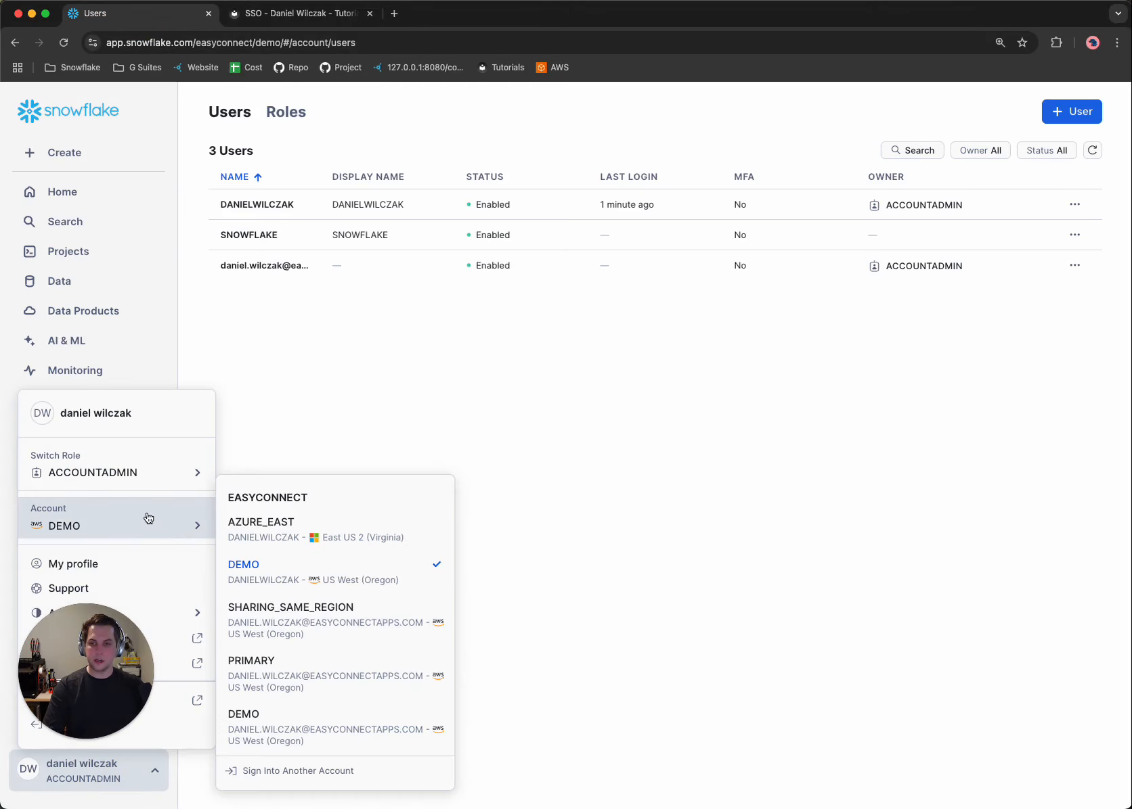
pyautogui.moveTo(278, 582)
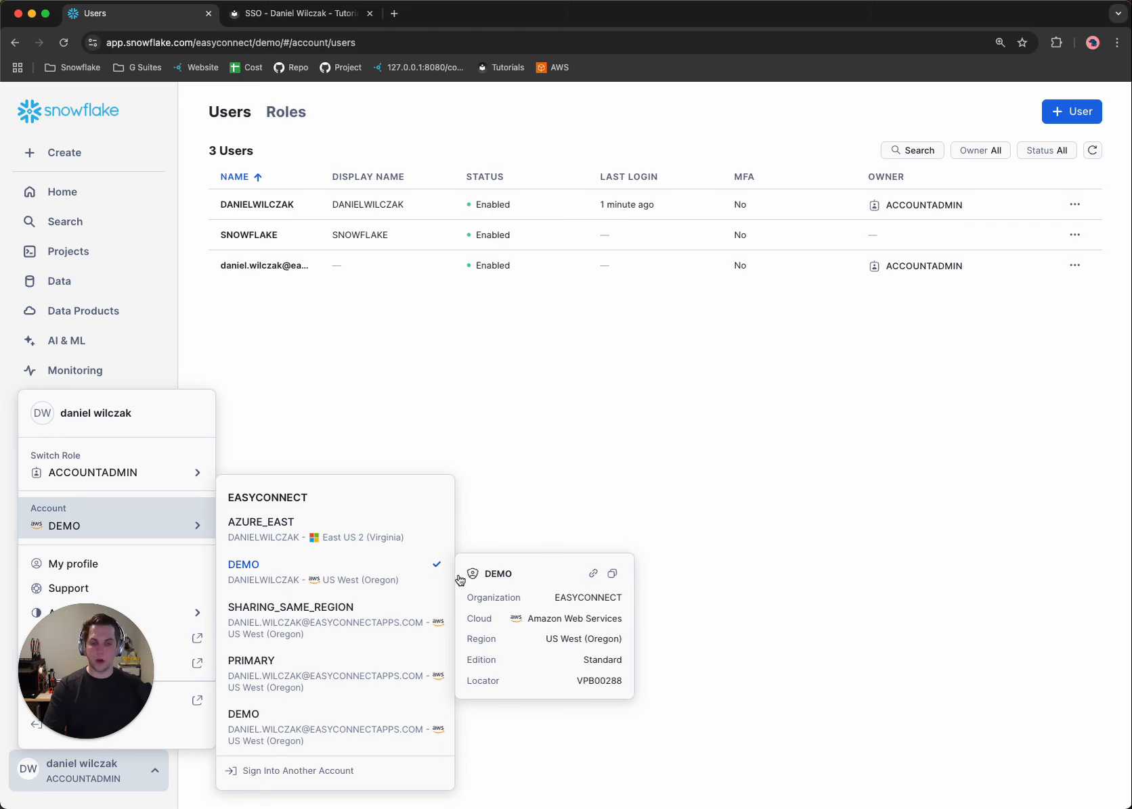
pyautogui.click(593, 575)
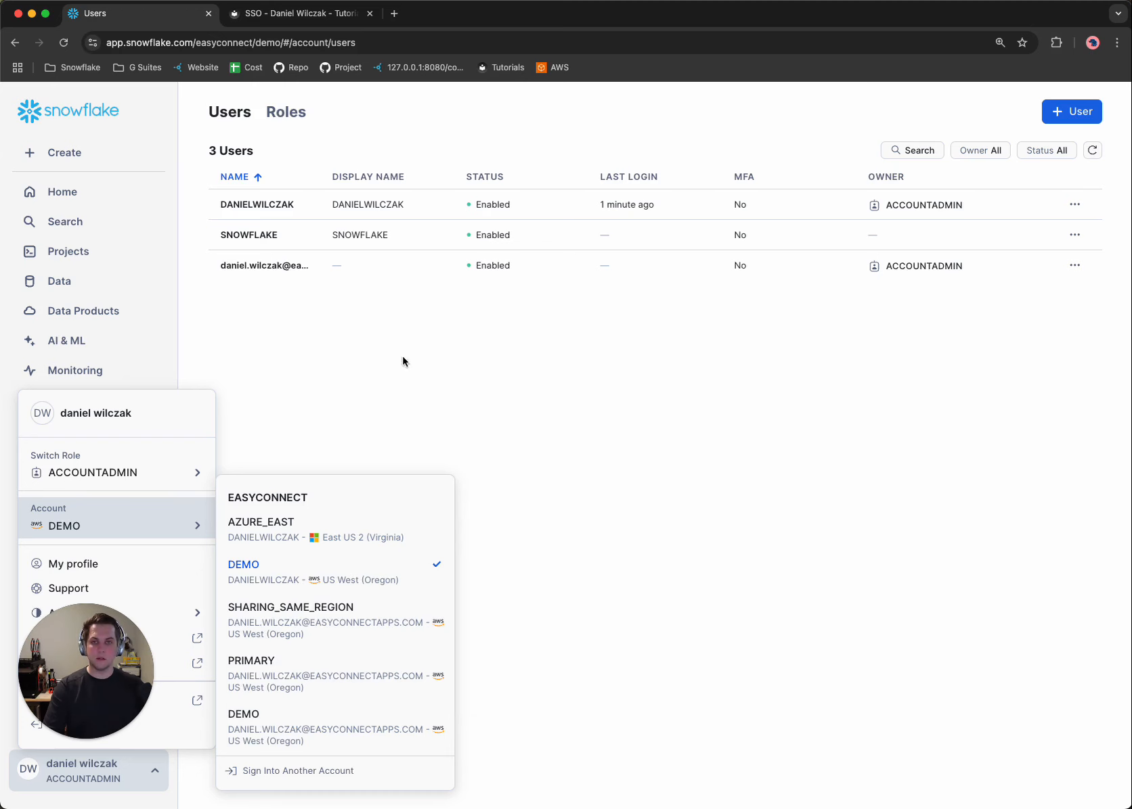
# Create a new worksheet and paste the copied account URL on line 1 as a "--" SQL comment.
pyautogui.click(113, 253)
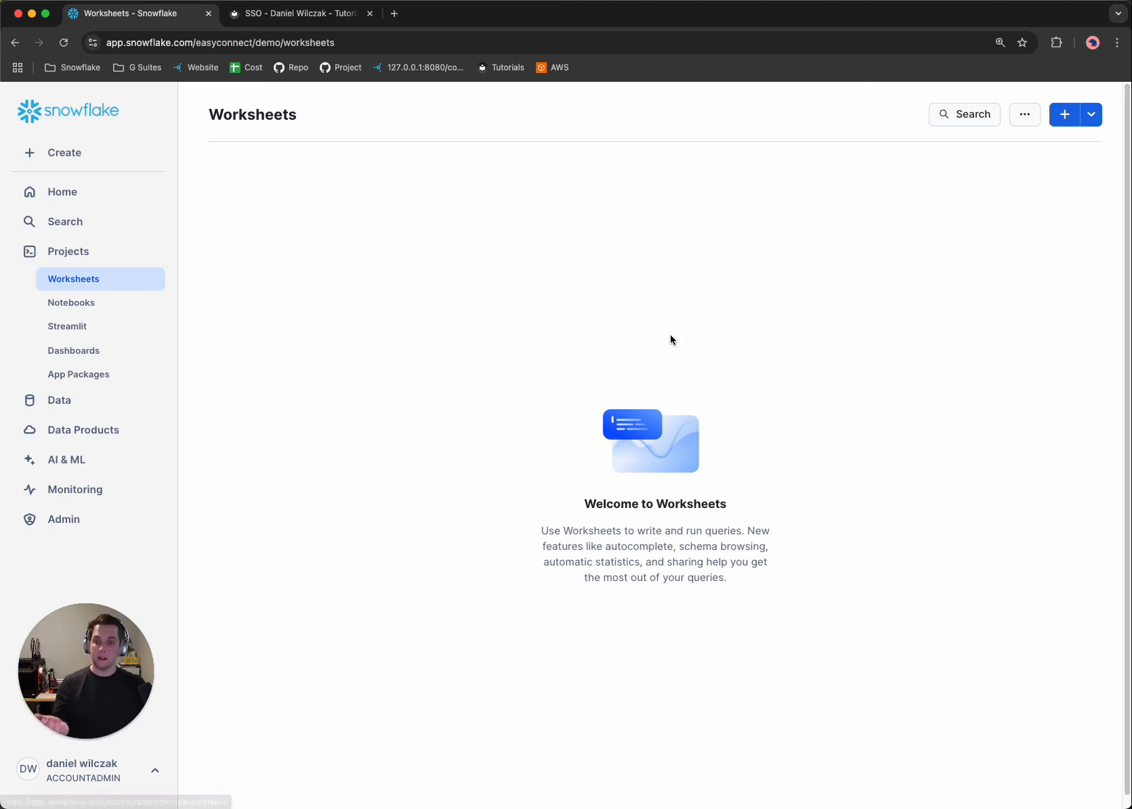
pyautogui.click(1063, 115)
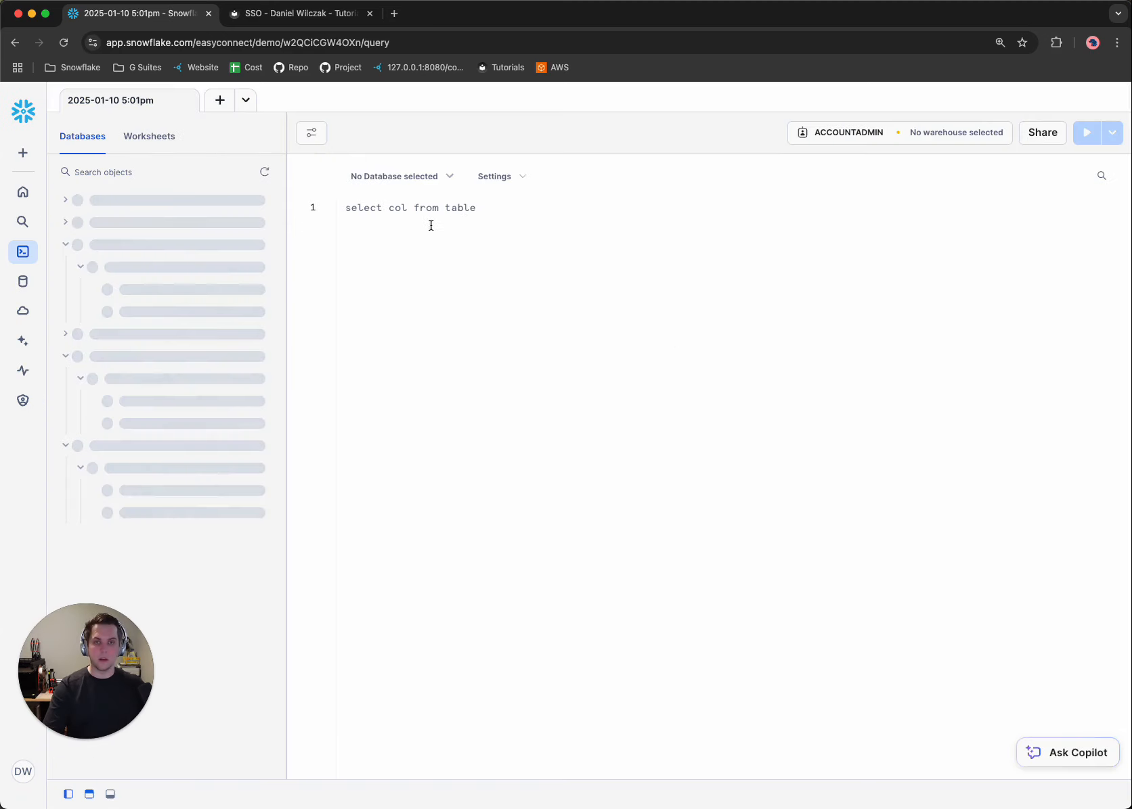
pyautogui.write('--')
pyautogui.write('https://vpb00288.snowflakecomputing.com')
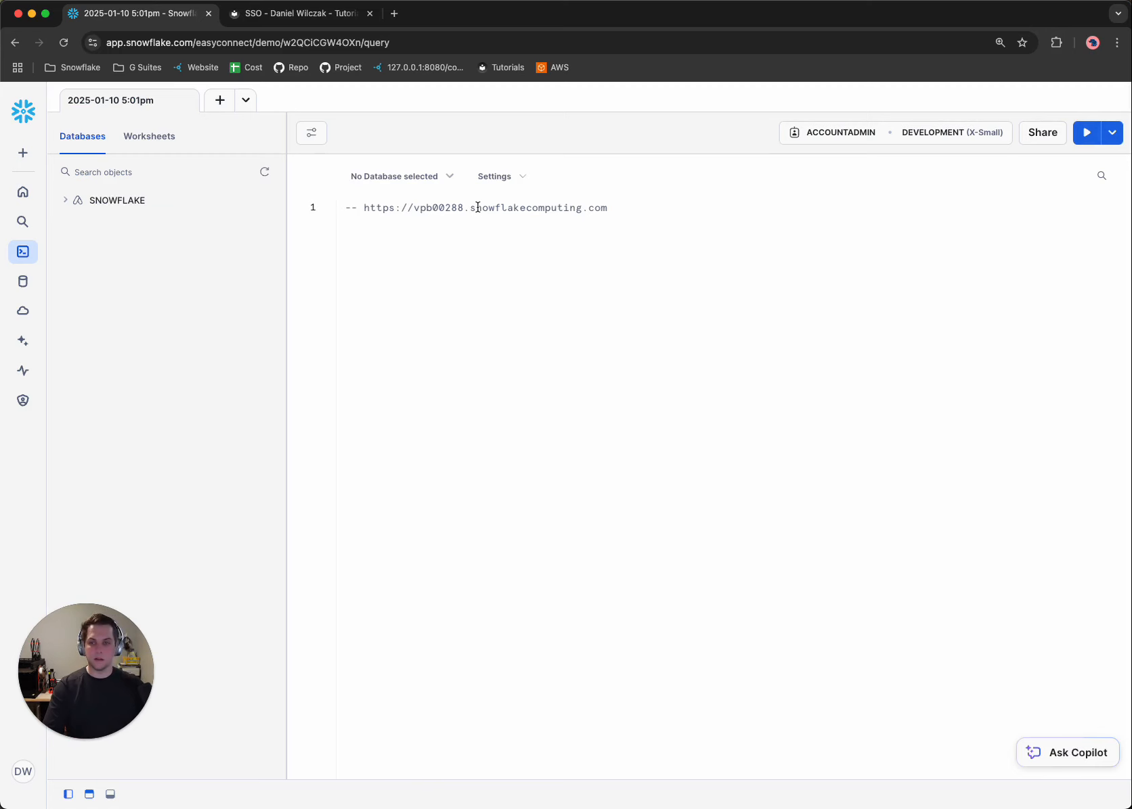
# Return to the SSO tutorial, open its Google administrator account link in a separate tab, and read how to add a custom SAML app.
pyautogui.click(278, 21)
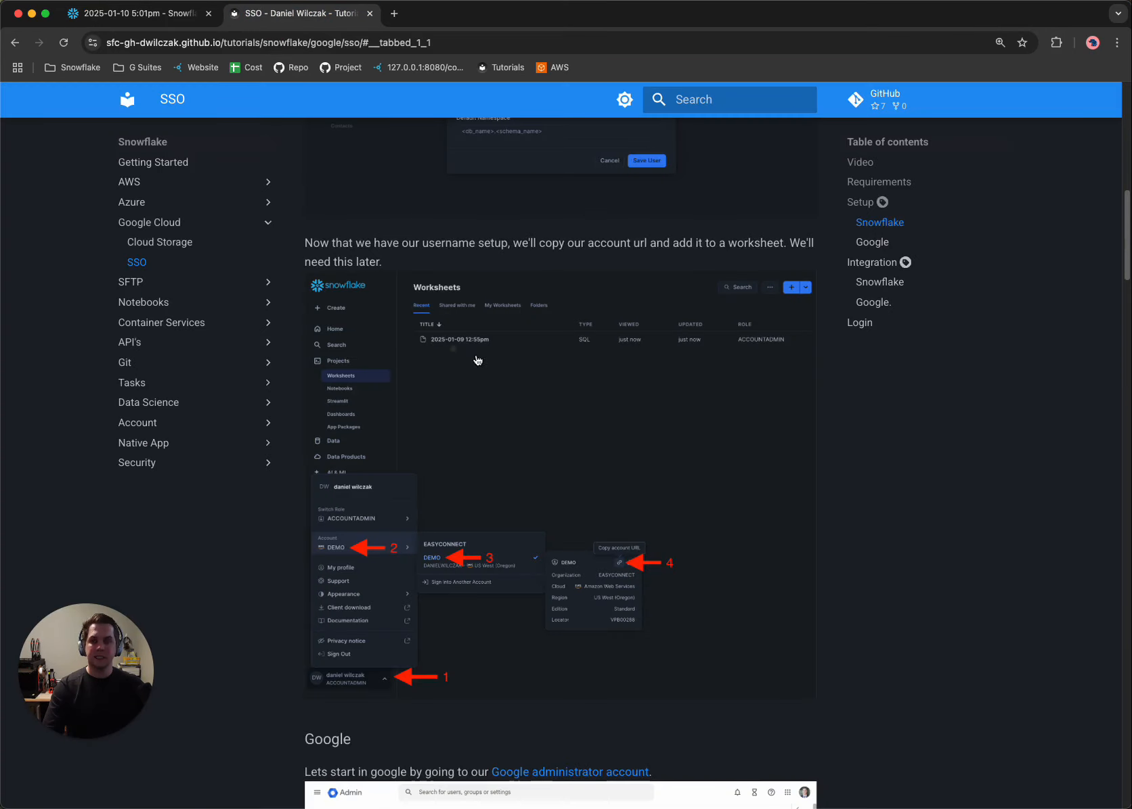
pyautogui.scroll(-7, 478, 360)
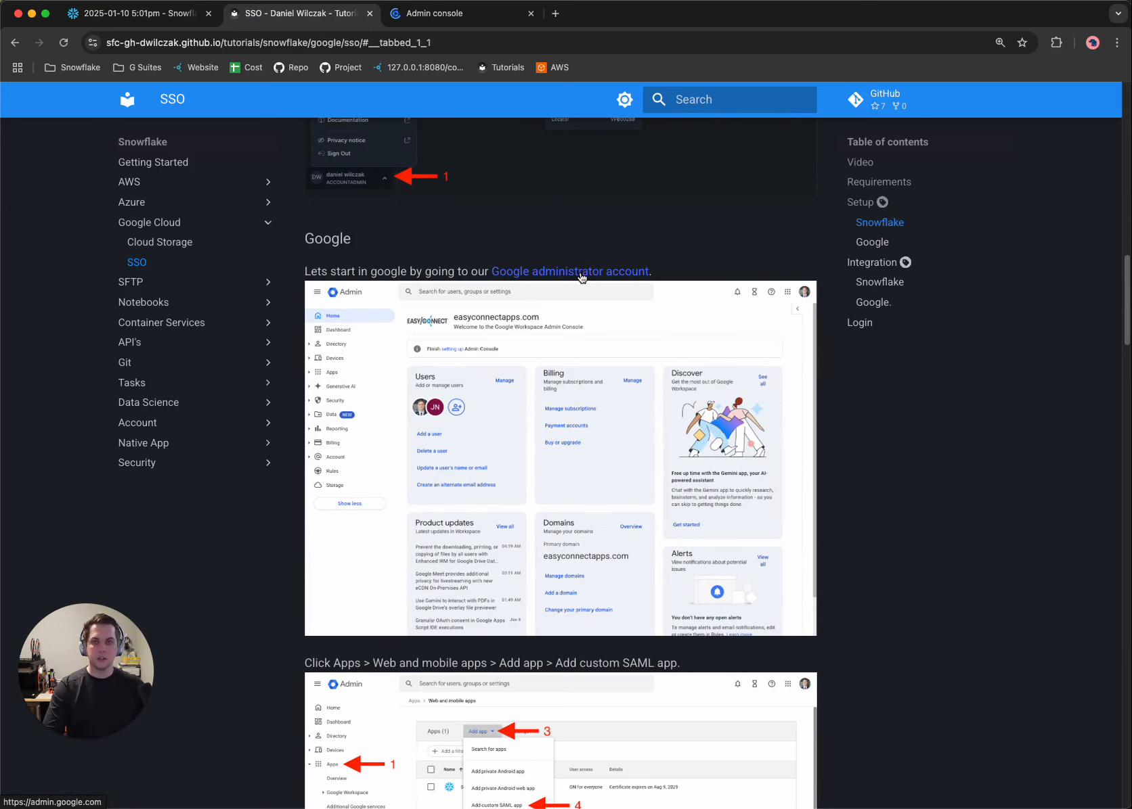
pyautogui.scroll(-2, 596, 293)
pyautogui.scroll(-3, 595, 295)
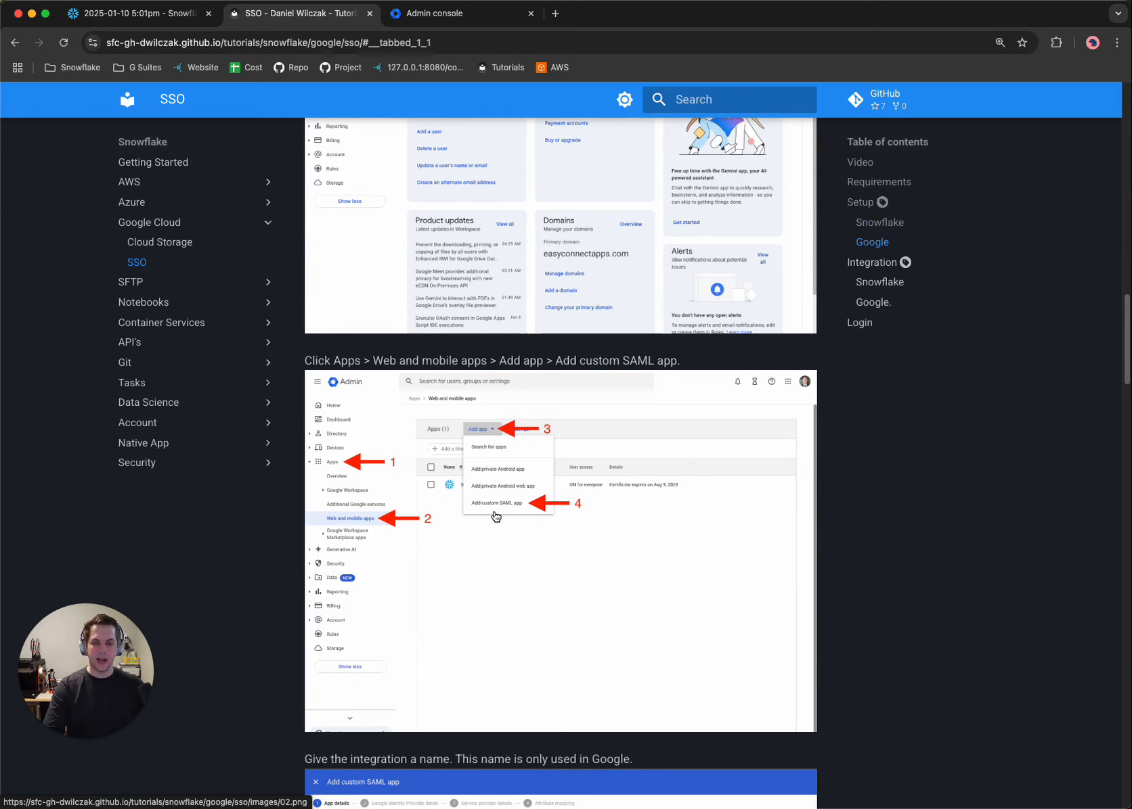
# Switch to the Google Admin console and start adding a custom SAML app under web and mobile apps.
pyautogui.click(416, 14)
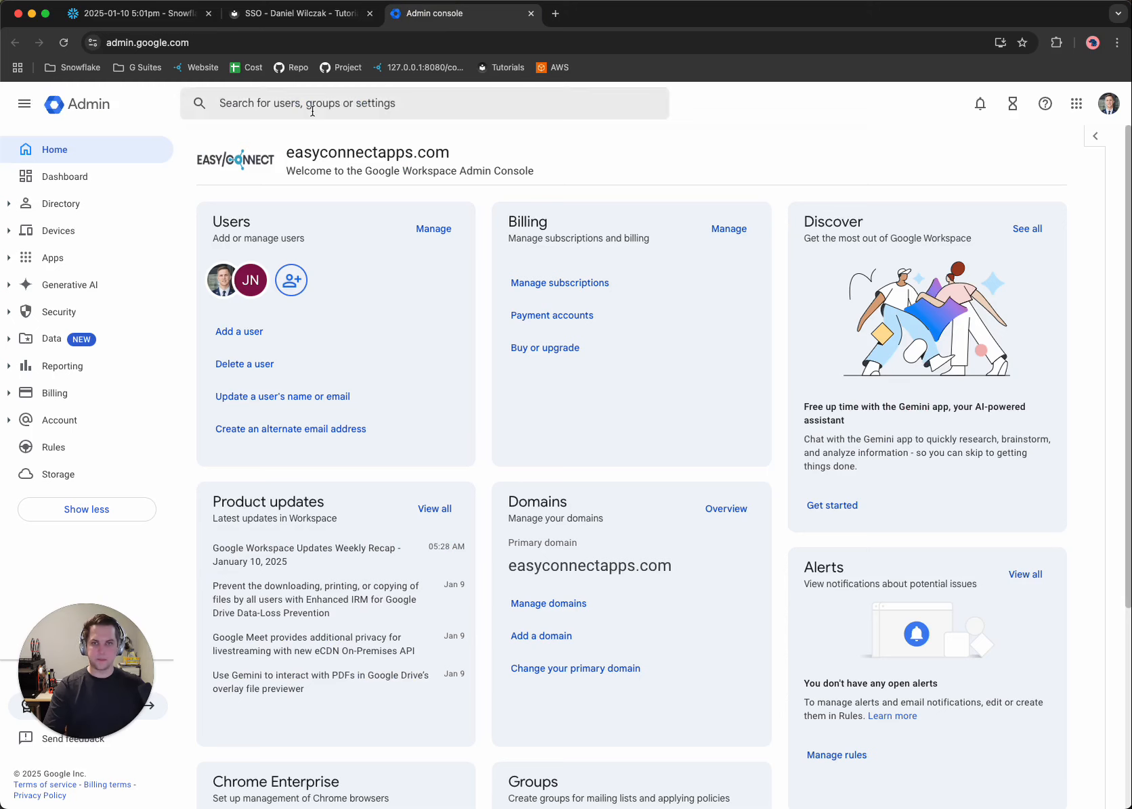
pyautogui.click(64, 266)
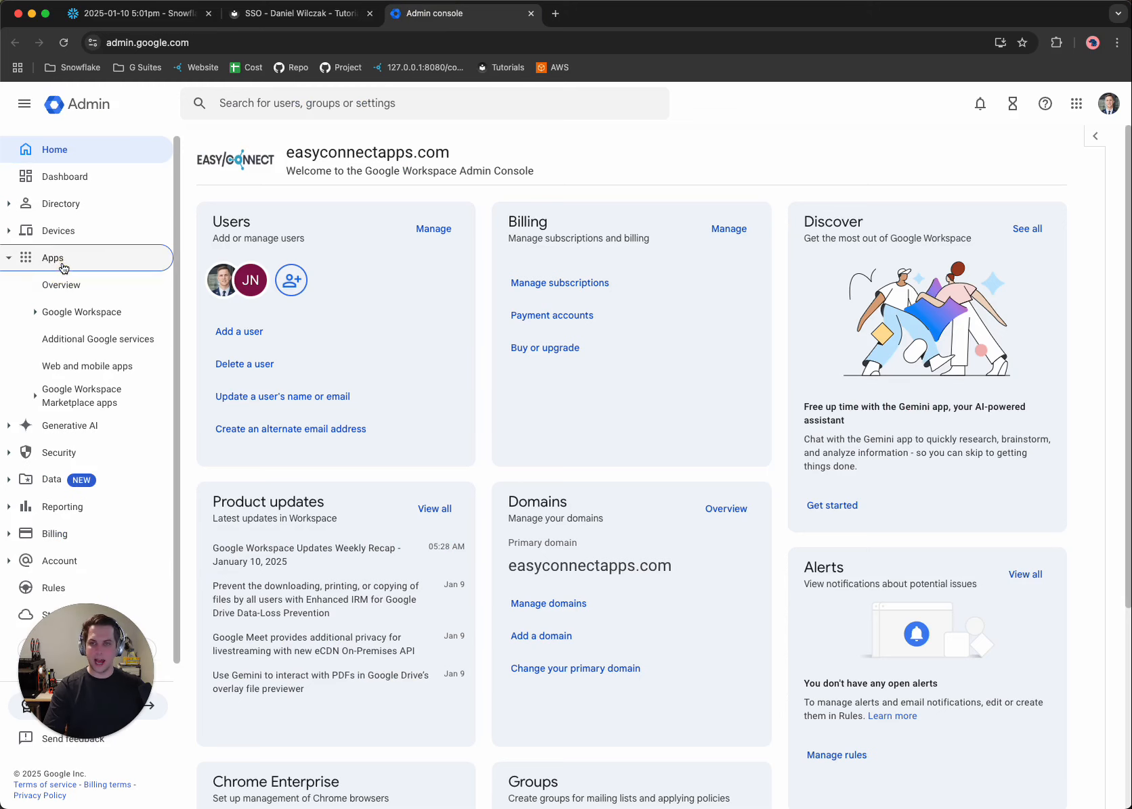
pyautogui.click(105, 369)
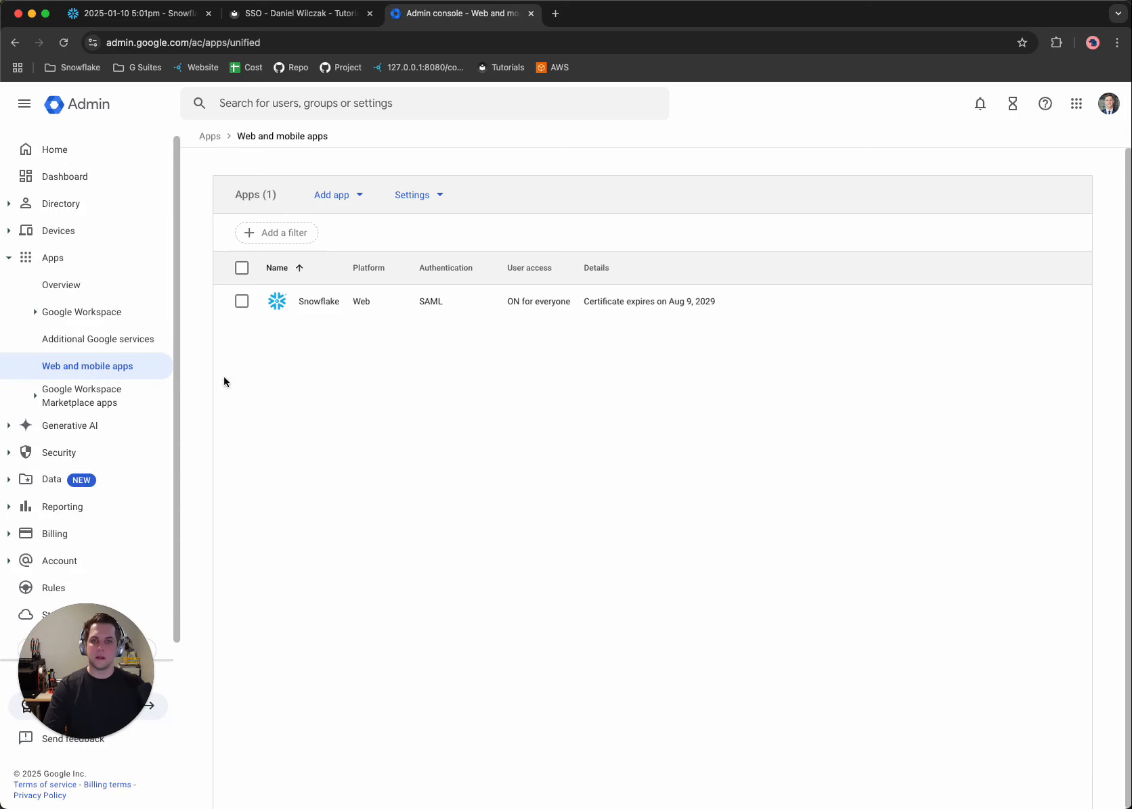
pyautogui.click(345, 205)
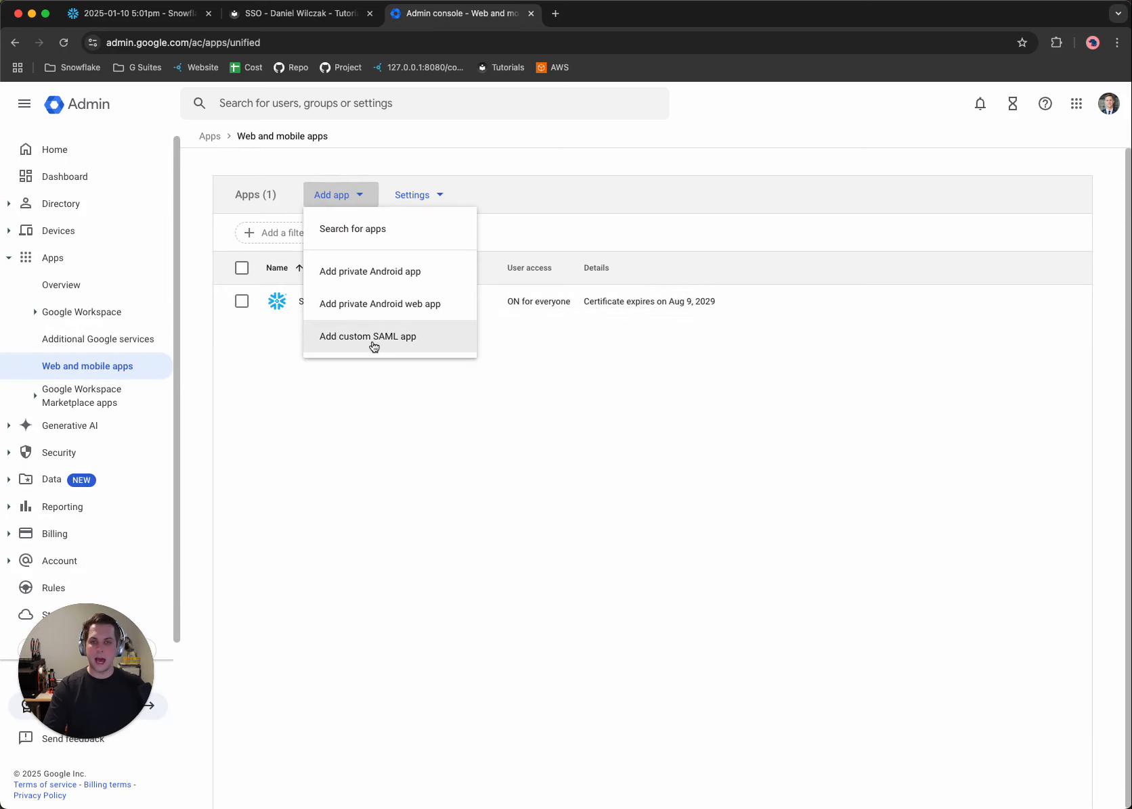
pyautogui.click(373, 345)
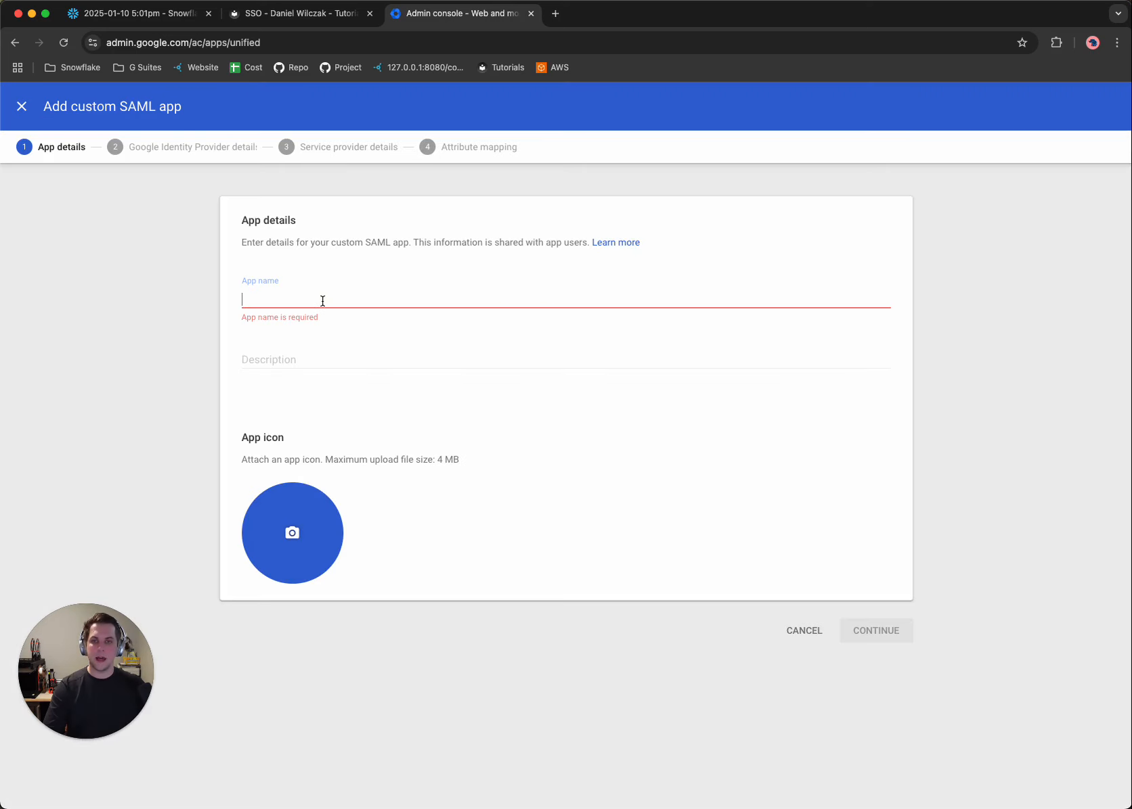
# Name the custom SAML app "Snowflake Demo" and continue to the Google identity provider details.
pyautogui.click(322, 301)
pyautogui.write('Snowflake Demo')
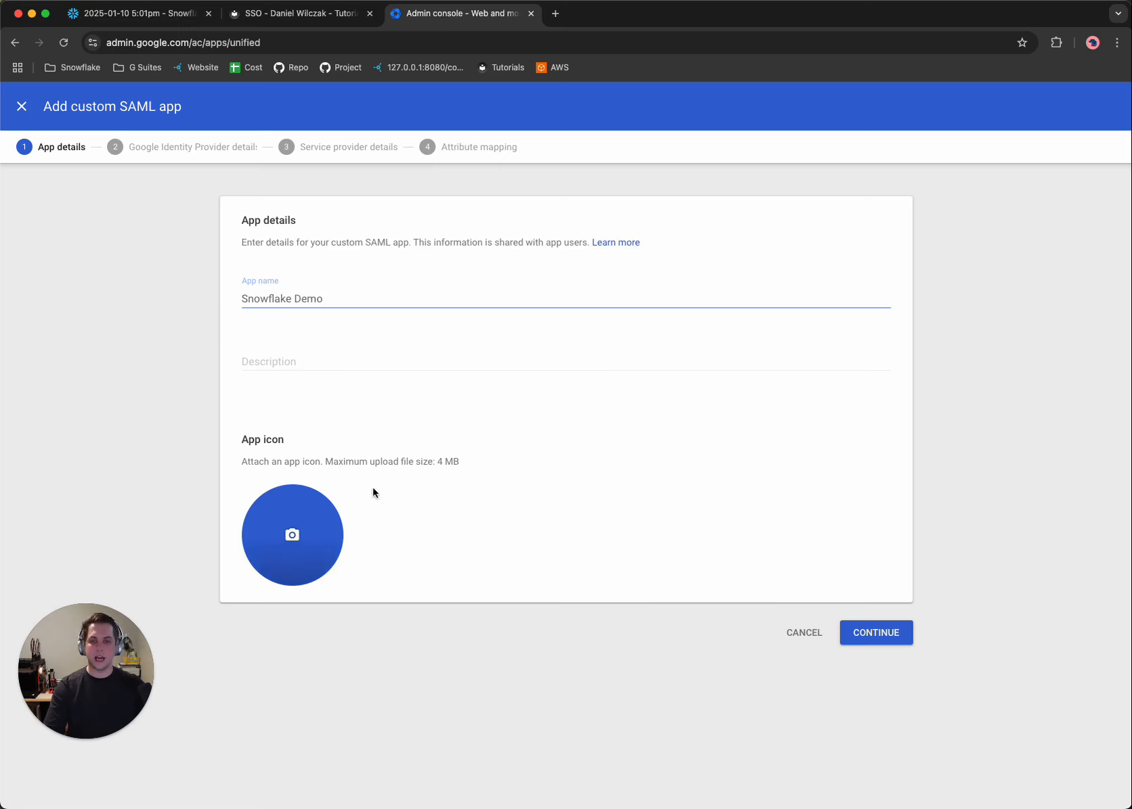
pyautogui.click(870, 632)
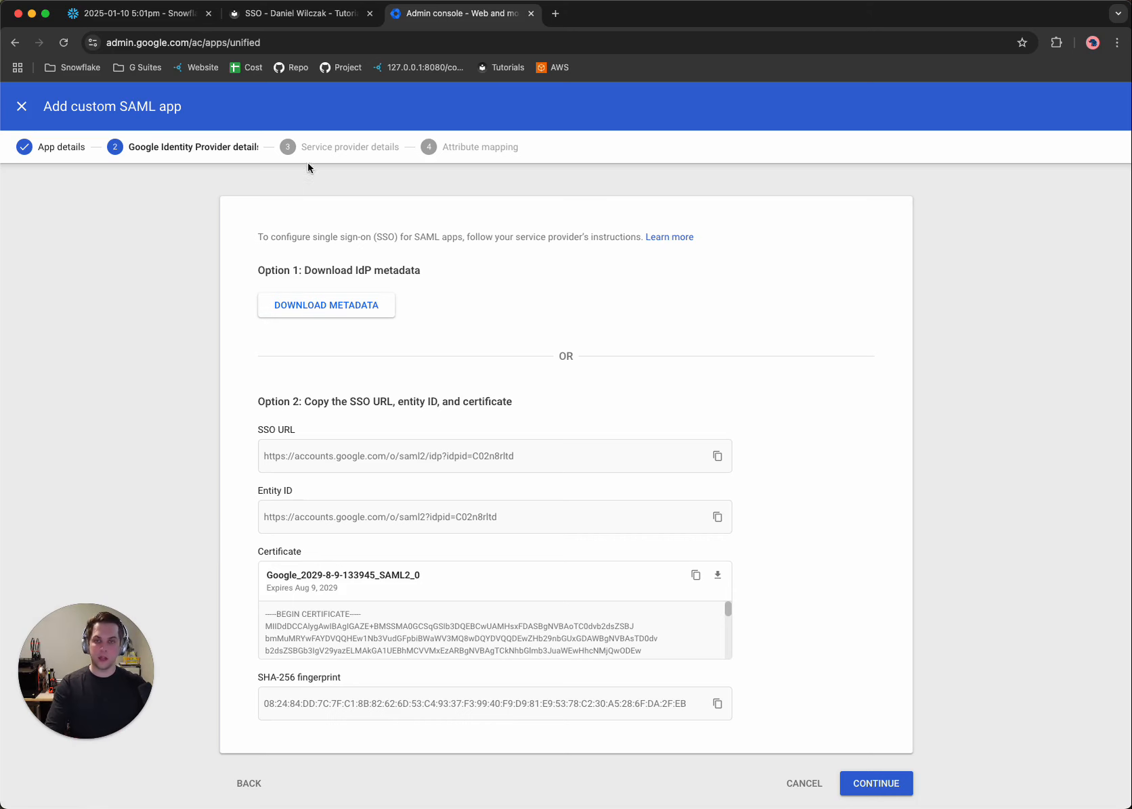
# Check which identity provider values the tutorial needs, then copy Google's SSO URL into the Snowflake worksheet as a comment under "-- SSO URL".
pyautogui.click(291, 13)
pyautogui.scroll(-4, 430, 522)
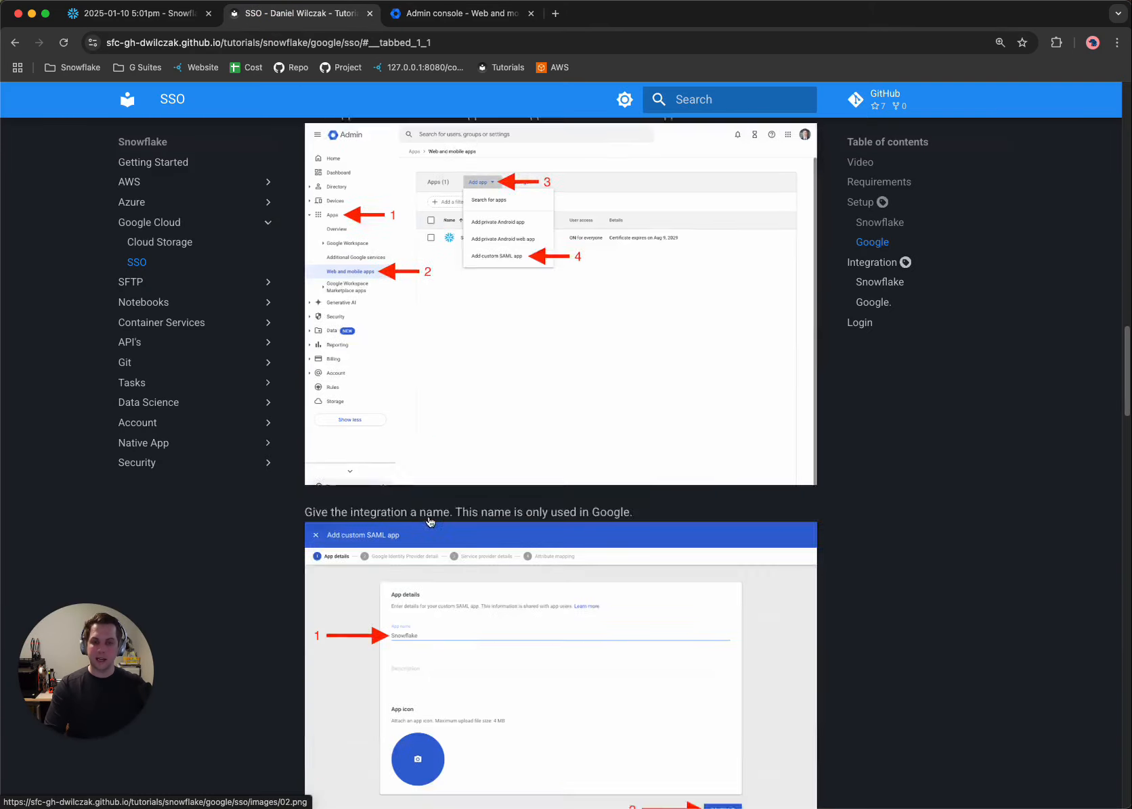
pyautogui.scroll(-5, 430, 522)
pyautogui.scroll(-4, 460, 423)
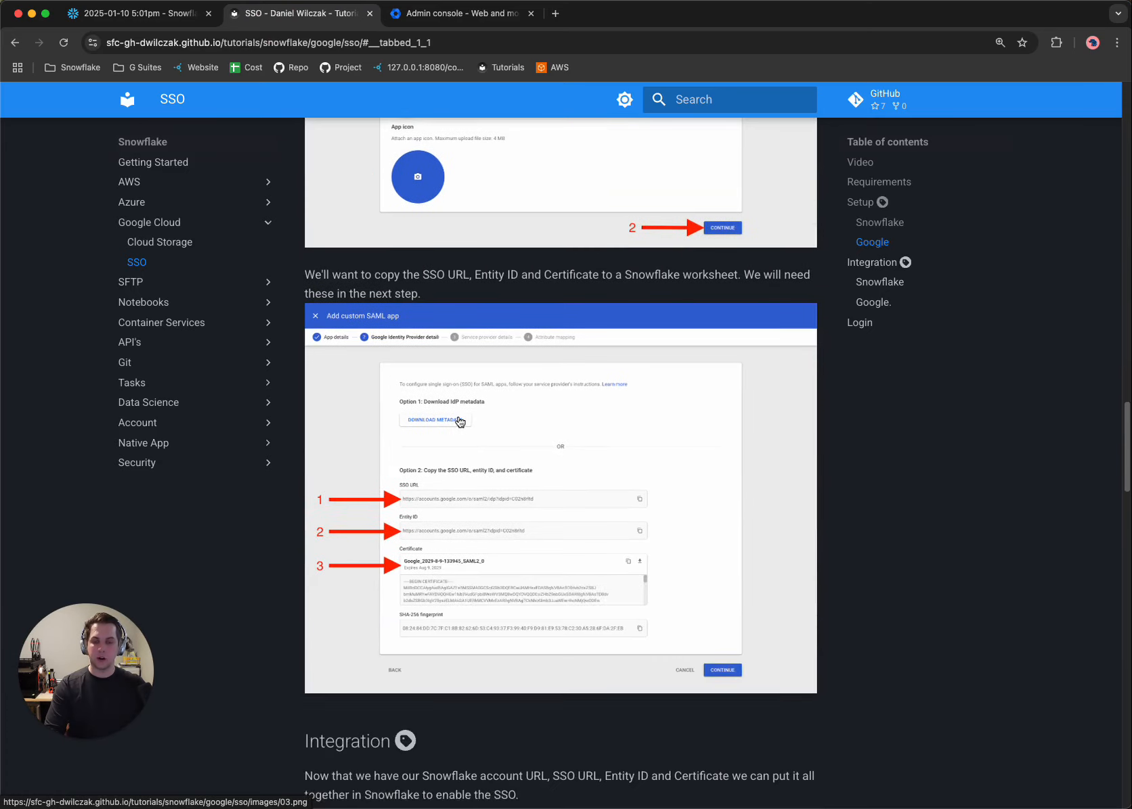
pyautogui.scroll(-4, 460, 422)
pyautogui.scroll(2, 470, 413)
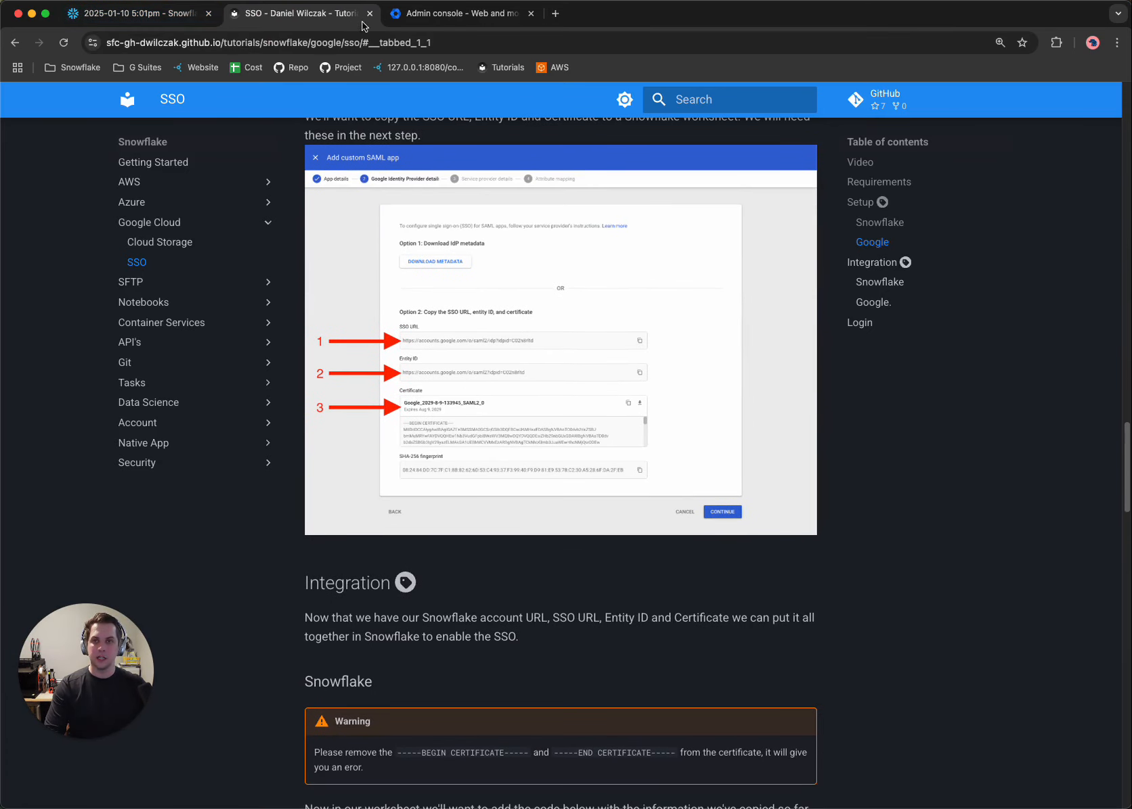
pyautogui.click(474, 14)
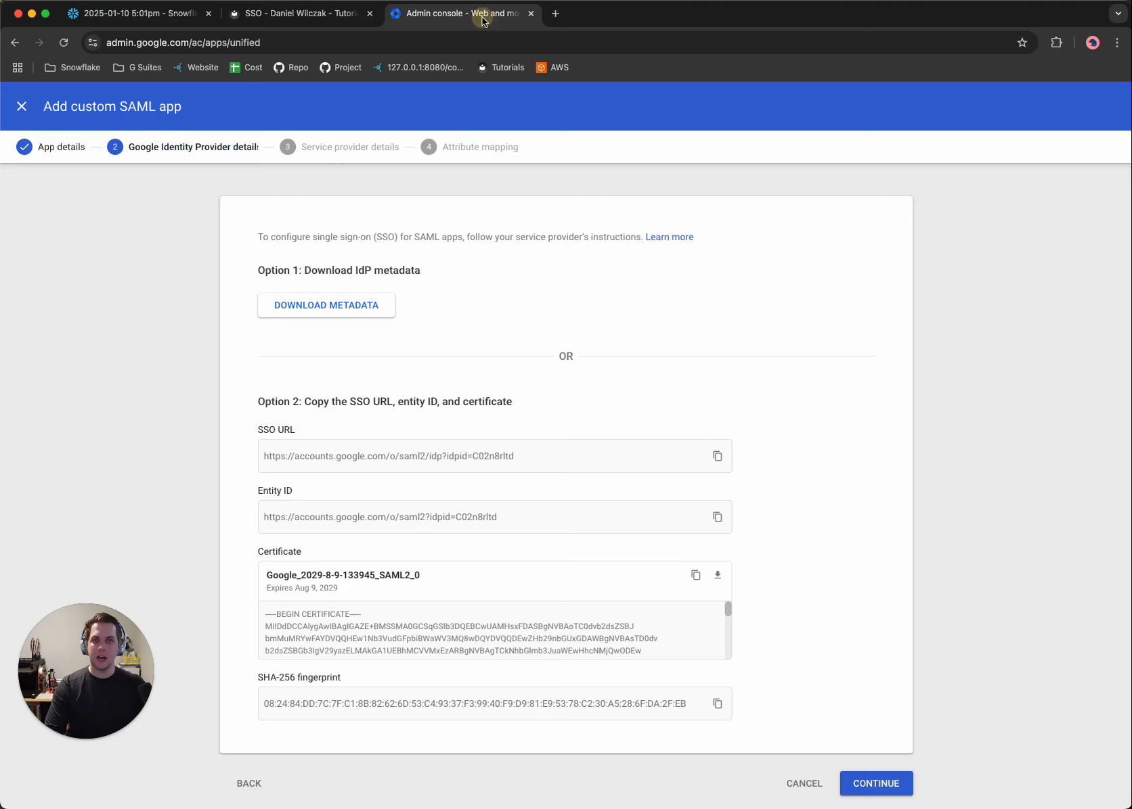
pyautogui.click(717, 458)
pyautogui.click(180, 20)
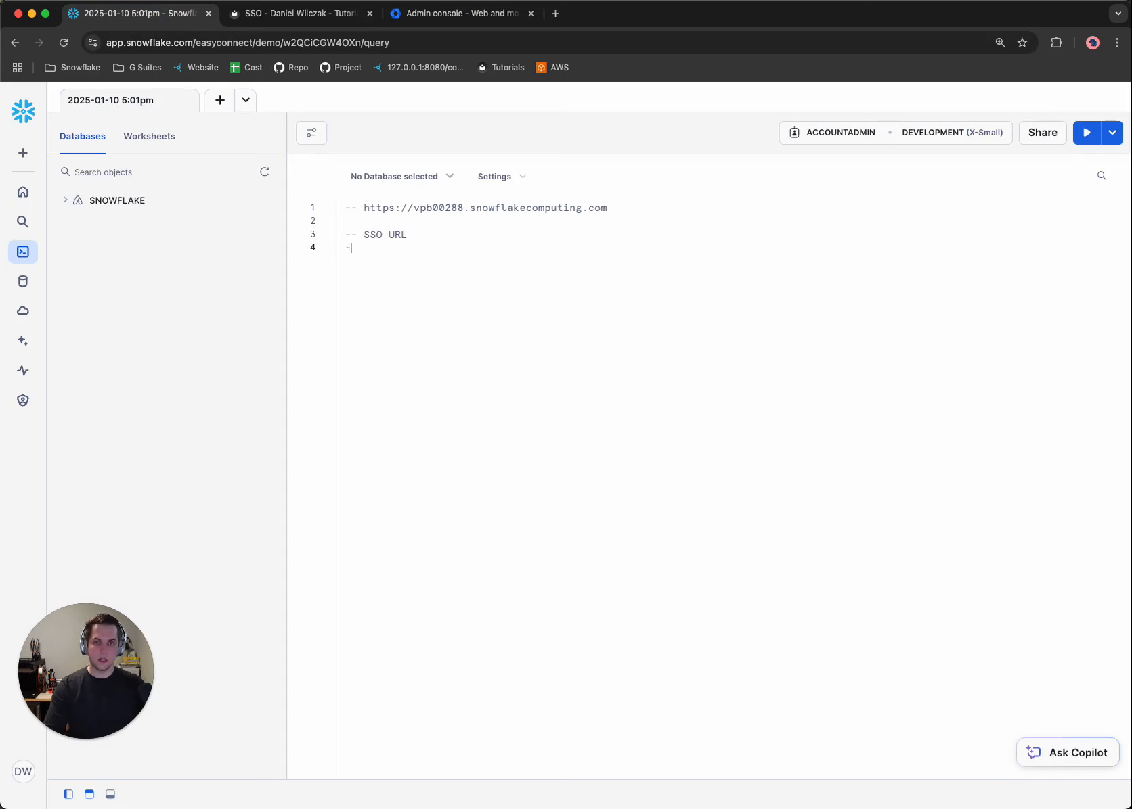
pyautogui.press('super+v')
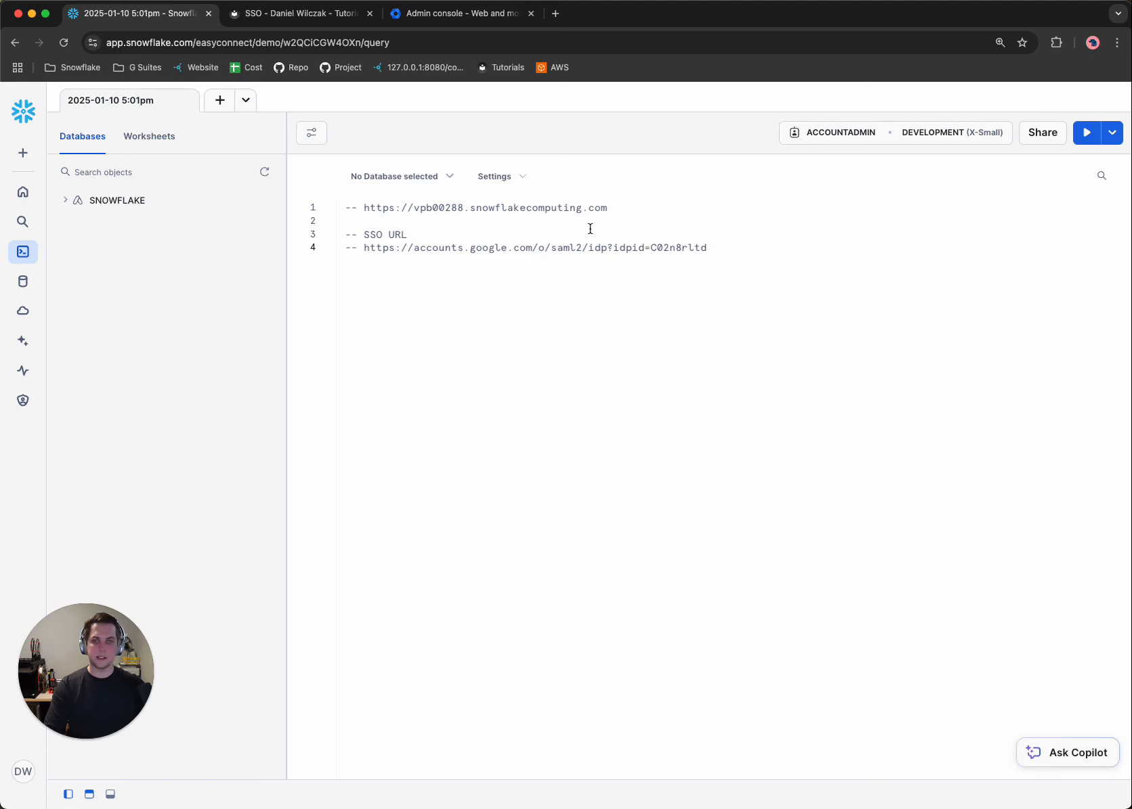
# Copy the Entity ID from the Google SAML app setup into the Snowflake worksheet as a comment under "-- Entity ID".
pyautogui.click(414, 16)
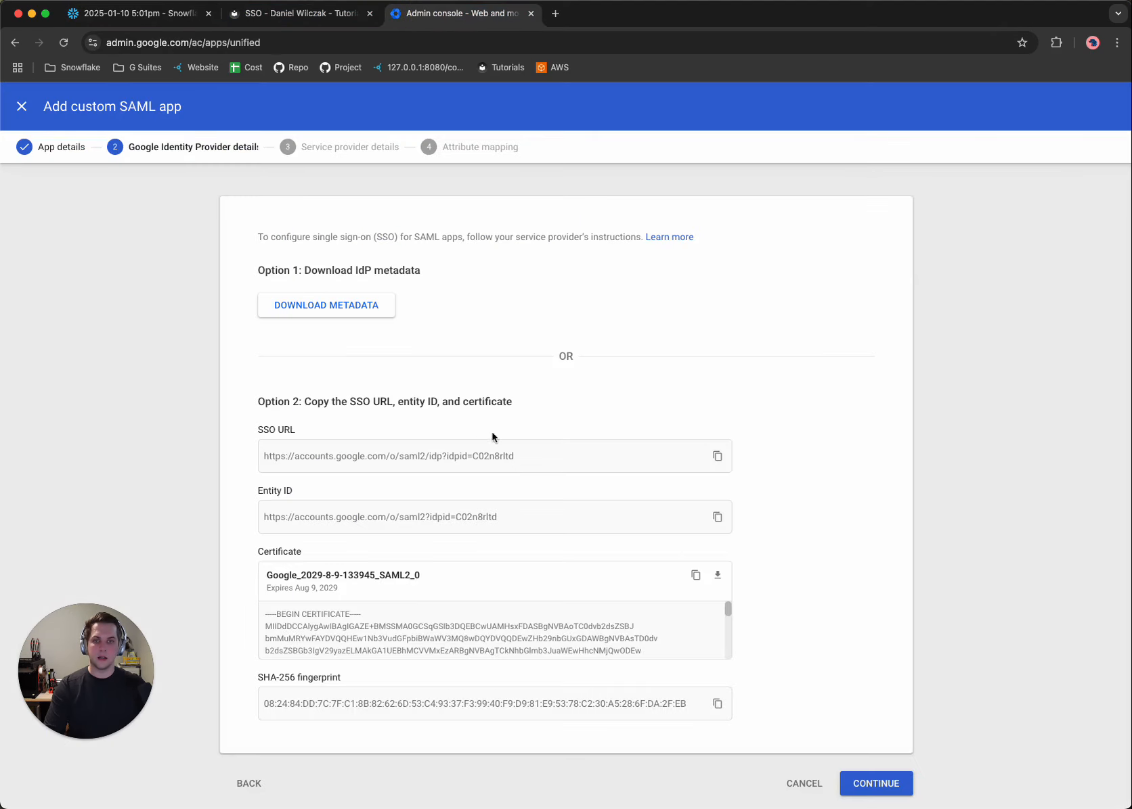
pyautogui.click(717, 518)
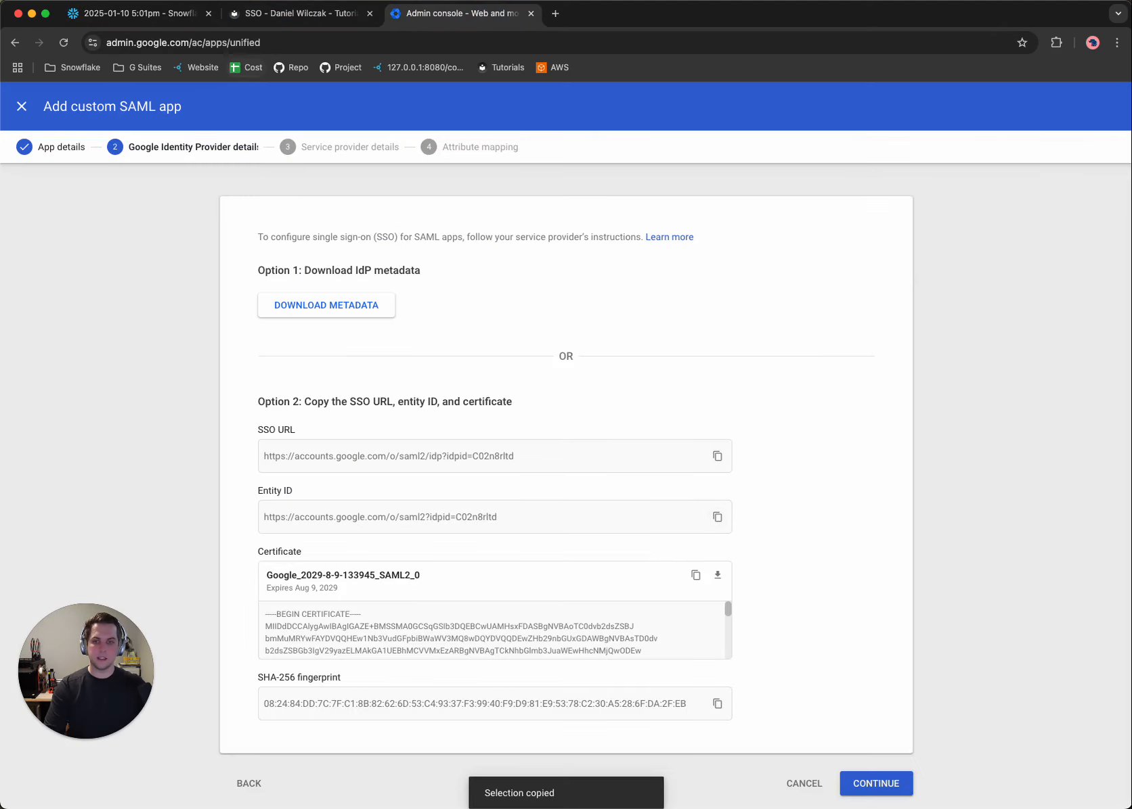
pyautogui.click(301, 14)
pyautogui.hotkey('ctrl', 'shift', 'Tab')
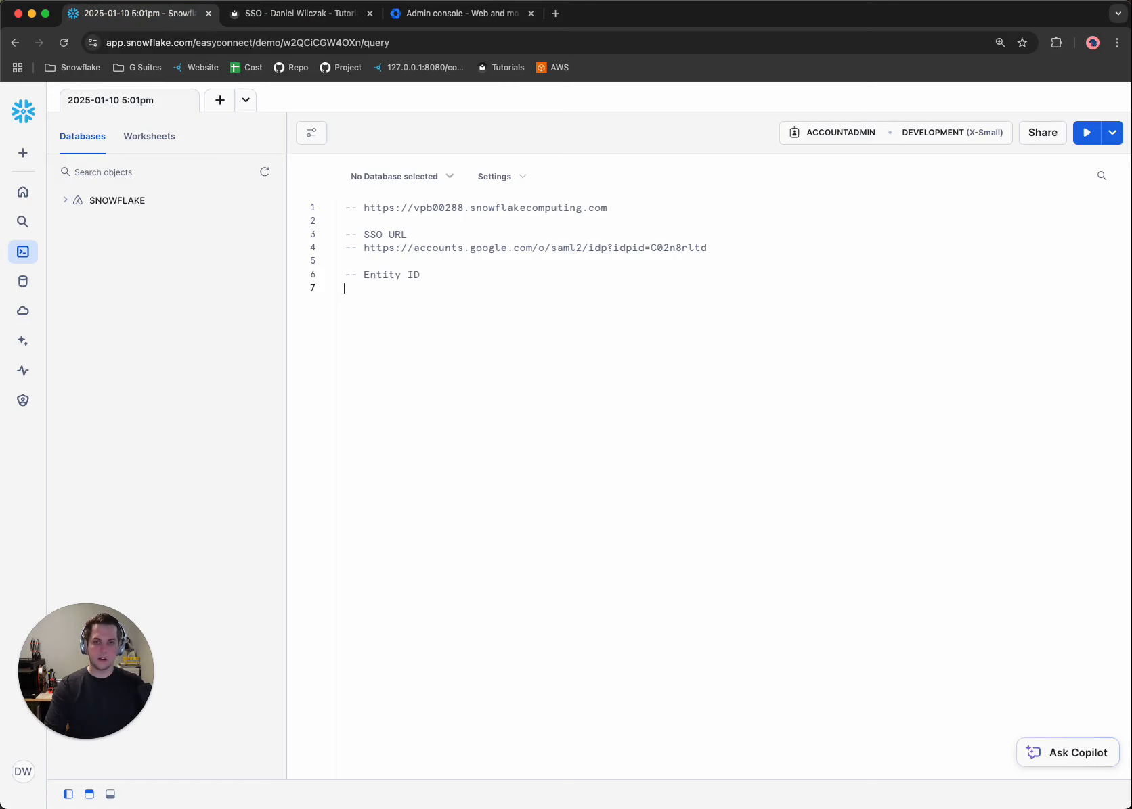
pyautogui.press('super+v')
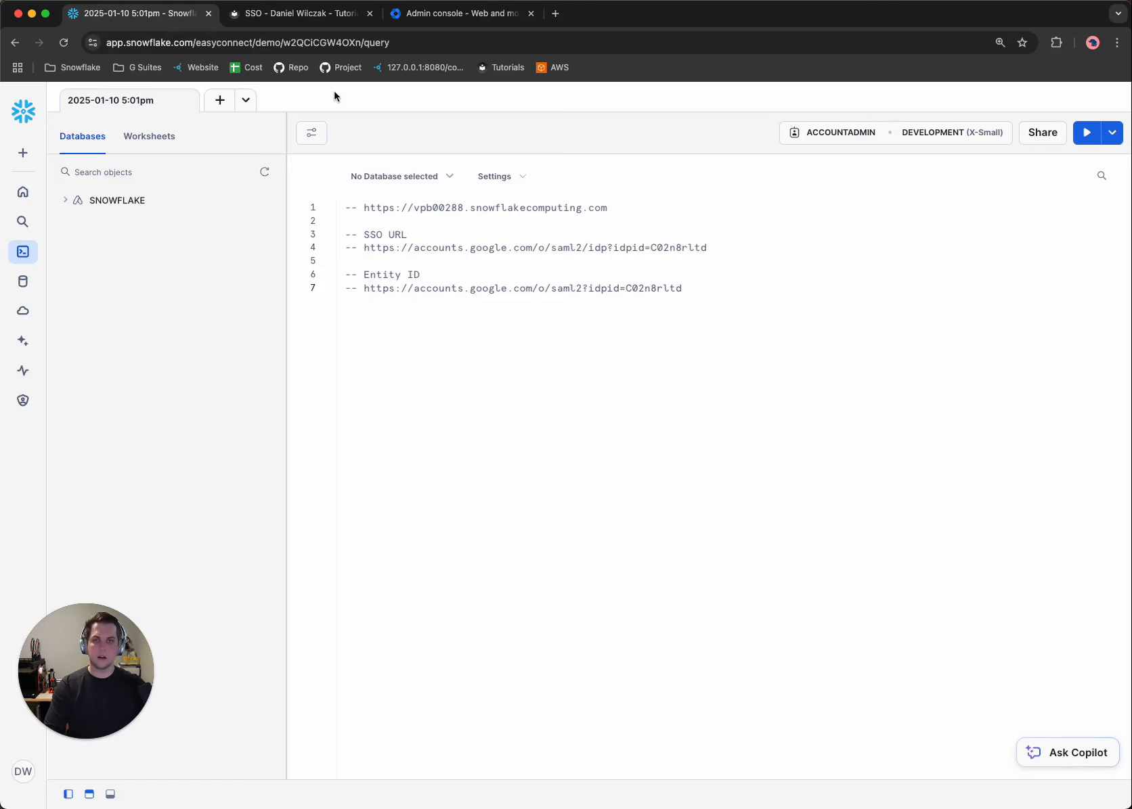
# Copy the certificate from the Google SAML app setup and add a "-- Cert" comment heading on line 9 of the Snowflake worksheet.
pyautogui.click(302, 14)
pyautogui.click(452, 17)
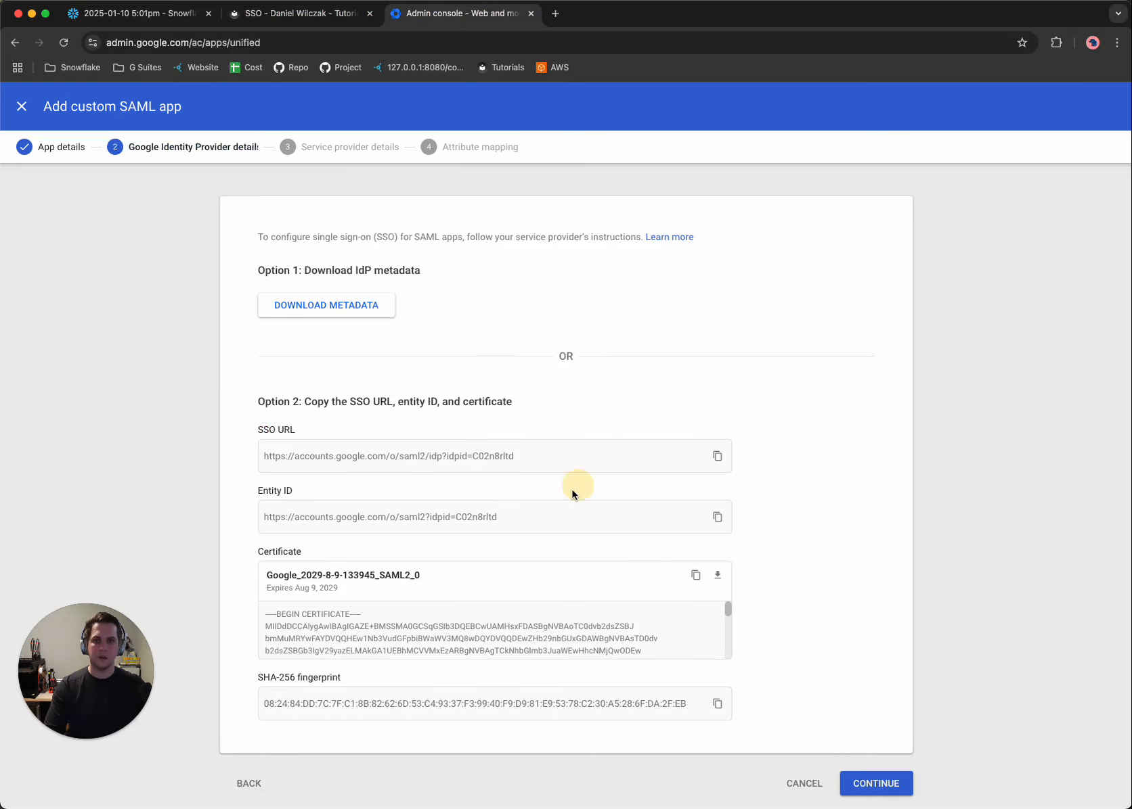
pyautogui.click(697, 576)
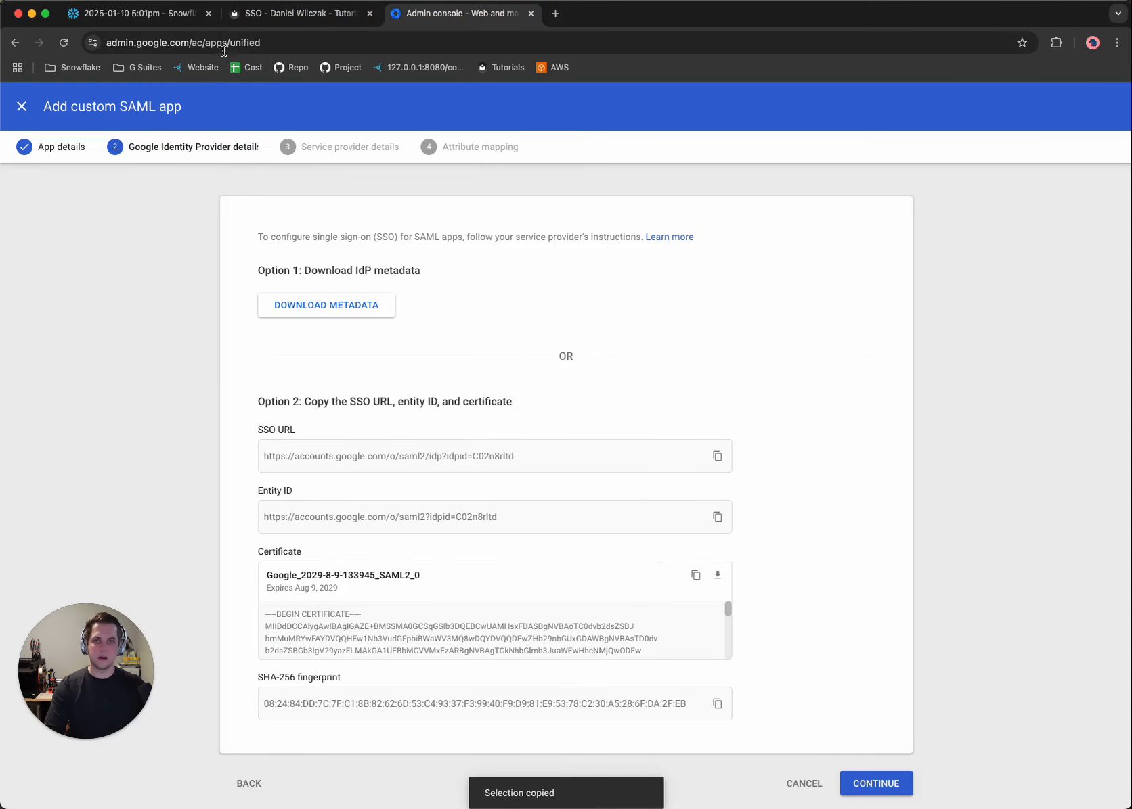
pyautogui.click(245, 15)
pyautogui.click(149, 15)
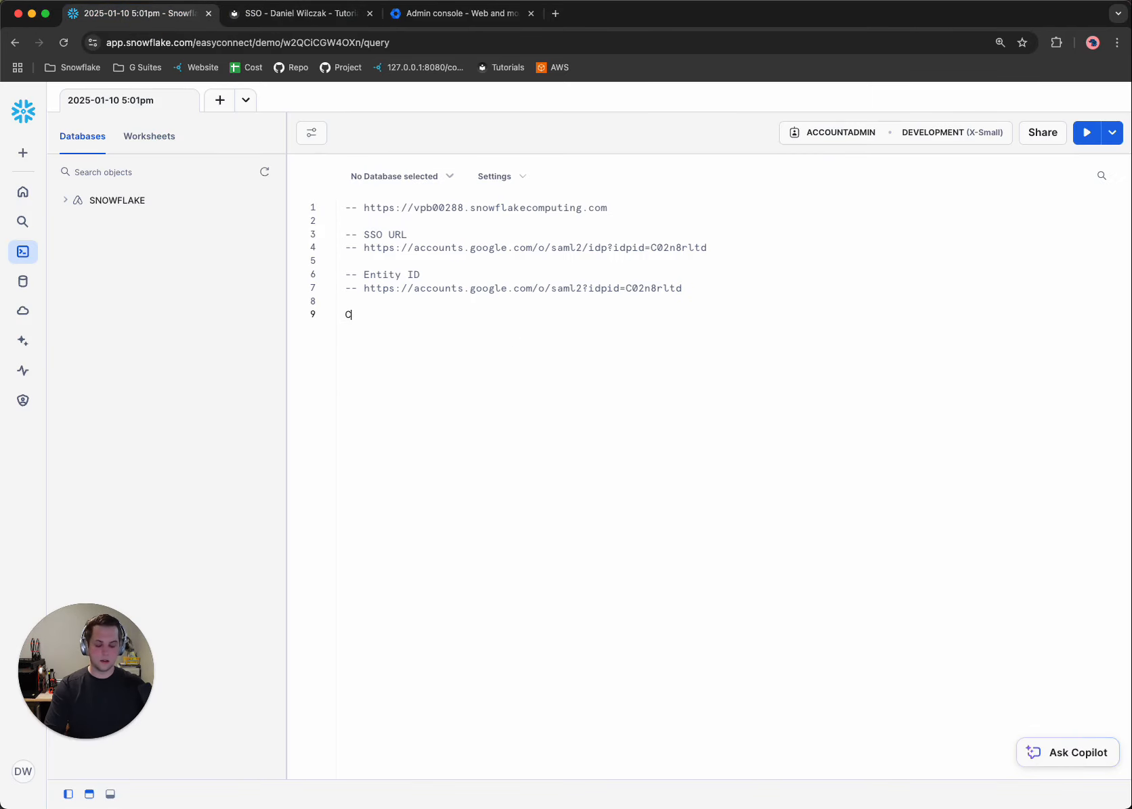
pyautogui.press('BackSpace')
pyautogui.press('Return')
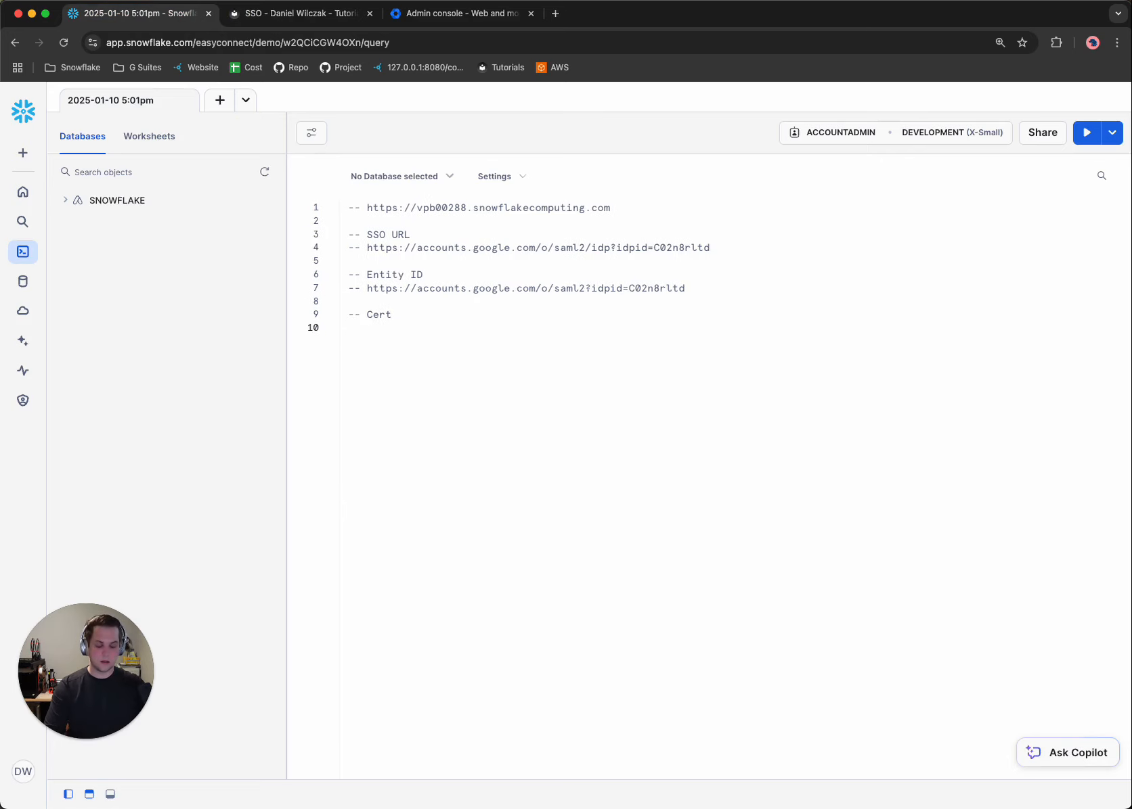
# Paste the certificate under the "-- Cert" heading, enclosed in a /* */ block comment.
pyautogui.press('super+v')
pyautogui.press('super+z')
pyautogui.write('/*')
pyautogui.press('Return')
pyautogui.press('Return')
pyautogui.press('super+v')
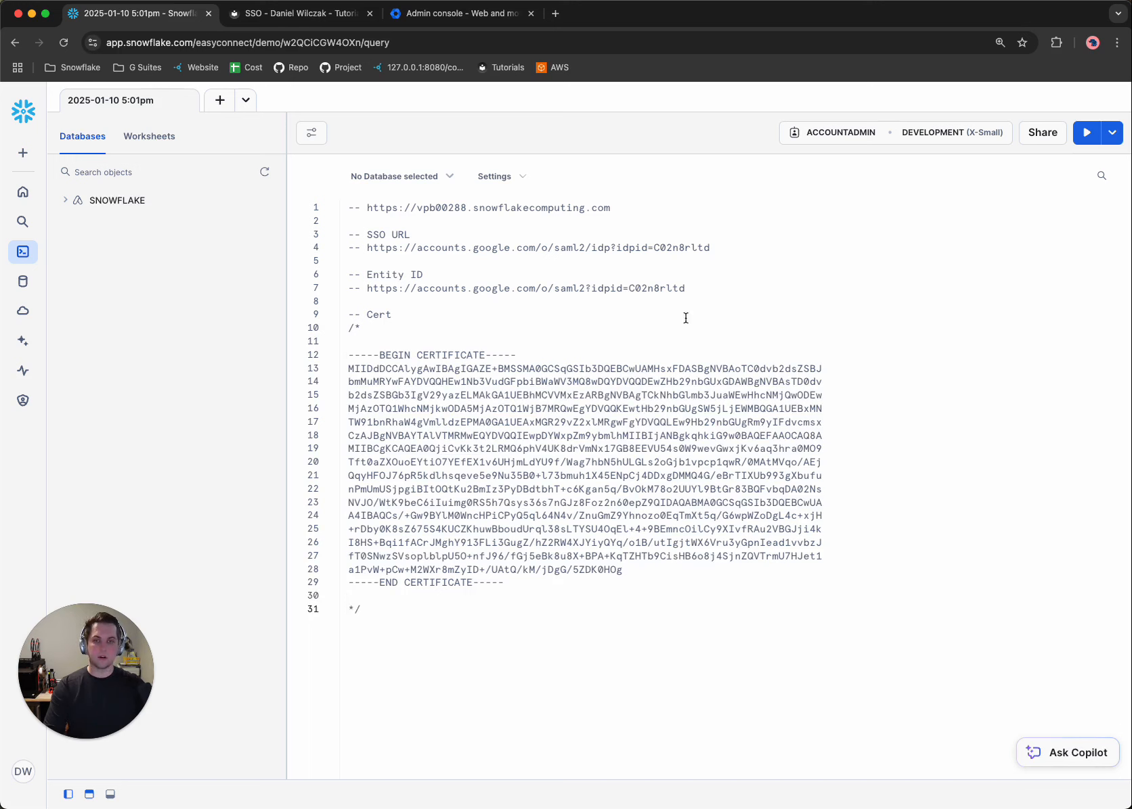
# Read the tutorial's certificate warning, then delete the BEGIN CERTIFICATE and END CERTIFICATE lines from the worksheet's certificate.
pyautogui.click(298, 14)
pyautogui.scroll(-2, 540, 410)
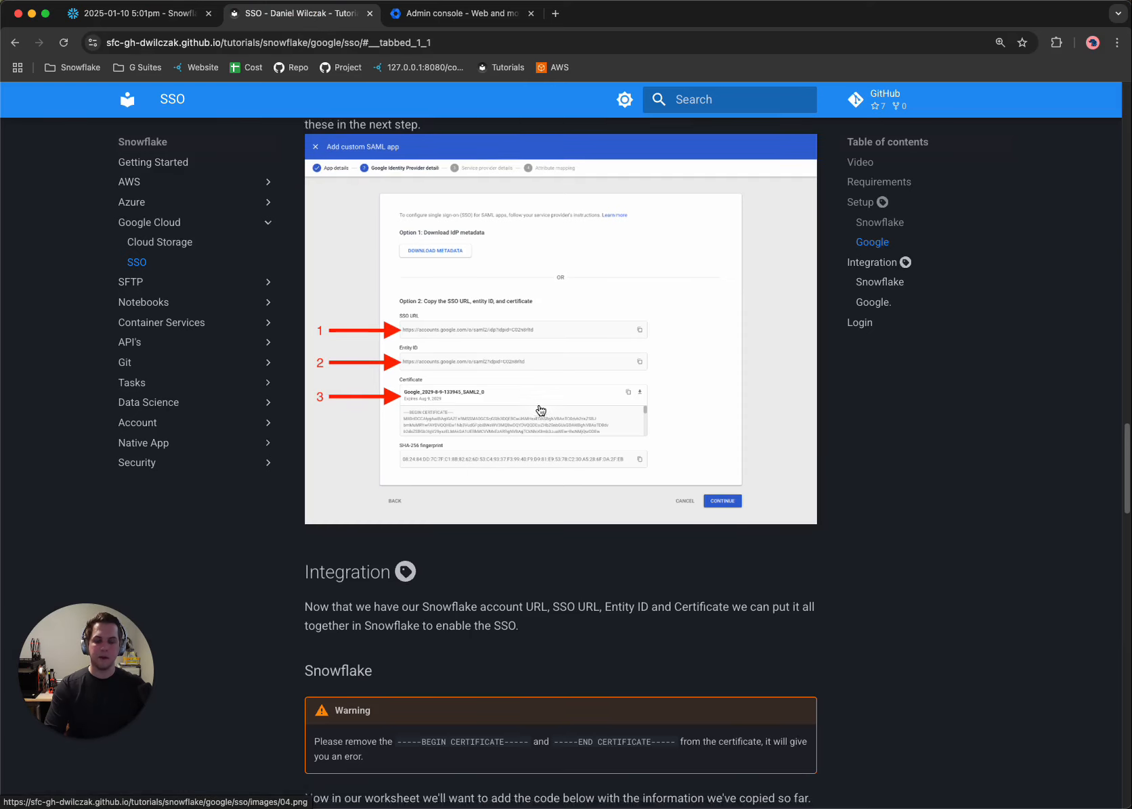
pyautogui.scroll(-5, 540, 410)
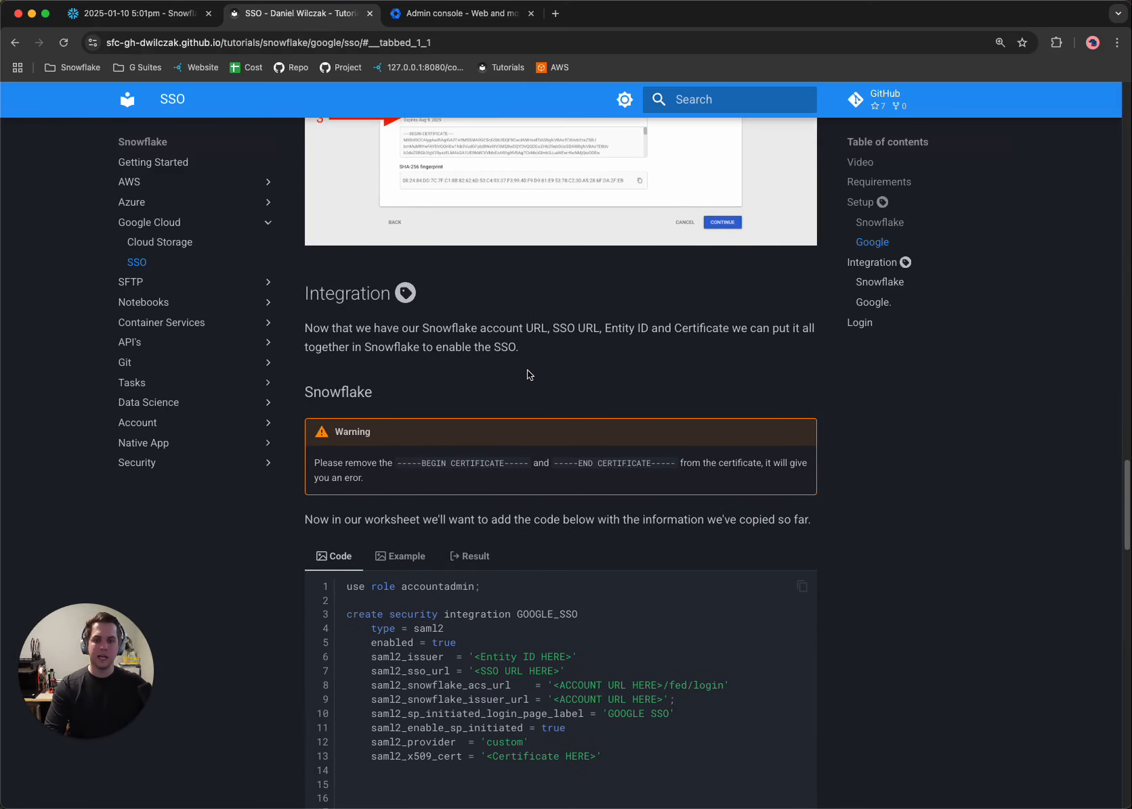
pyautogui.scroll(-1, 527, 369)
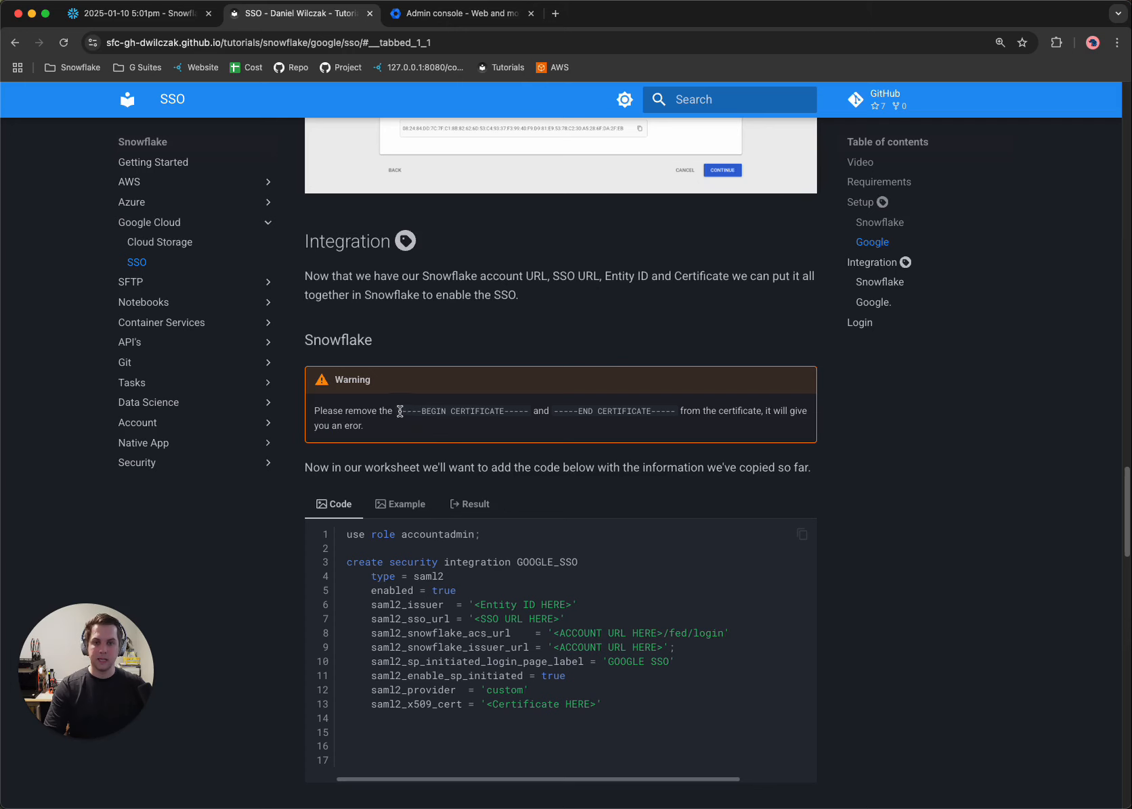
pyautogui.moveTo(399, 411); pyautogui.dragTo(667, 411)
pyautogui.click(135, 14)
pyautogui.moveTo(545, 359); pyautogui.dragTo(347, 356)
pyautogui.press('BackSpace')
pyautogui.press('BackSpace')
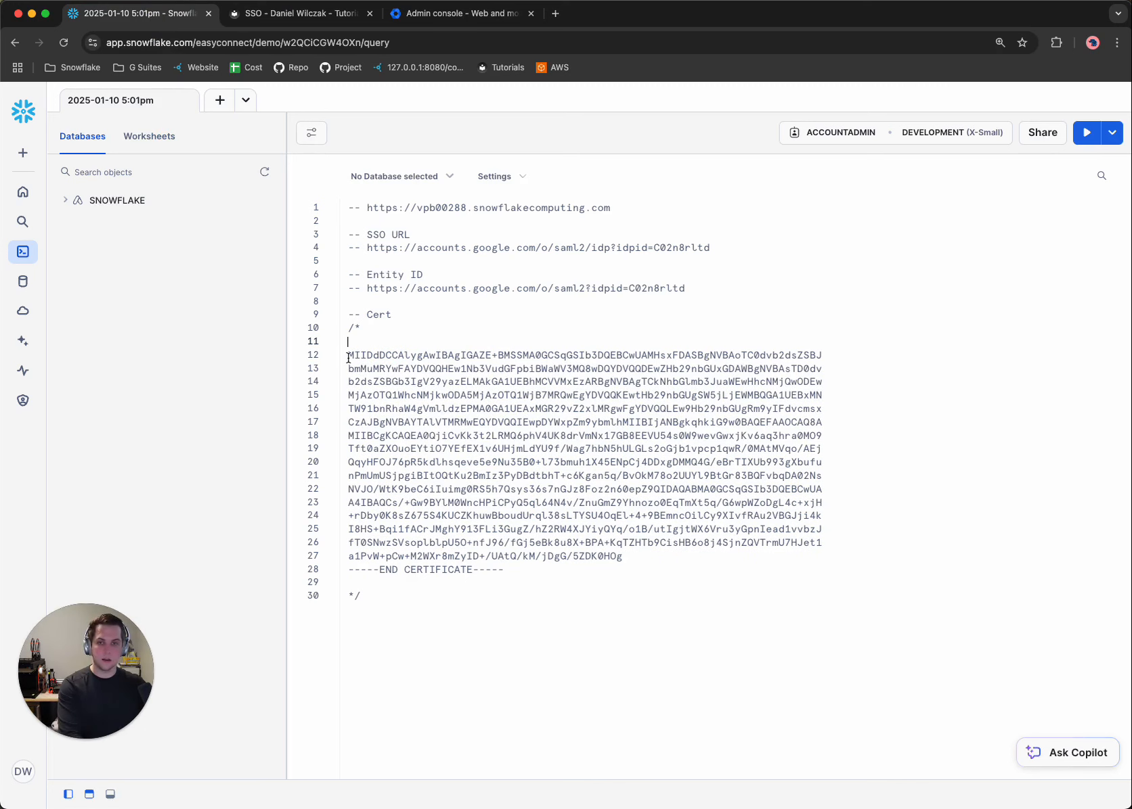
pyautogui.moveTo(524, 570); pyautogui.dragTo(325, 573)
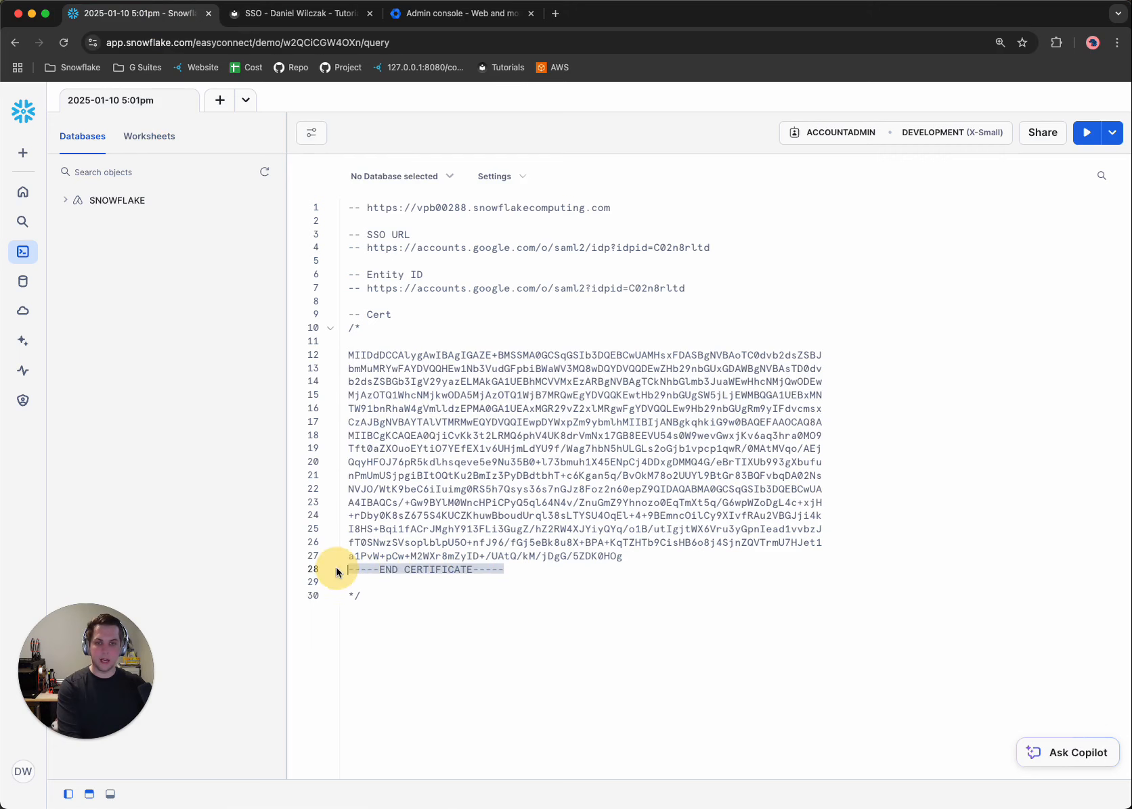
pyautogui.press('BackSpace')
pyautogui.press('BackSpace')
# Compare the tutorial's filled-in example with its GOOGLE_SSO security integration template, then copy the template code.
pyautogui.click(271, 15)
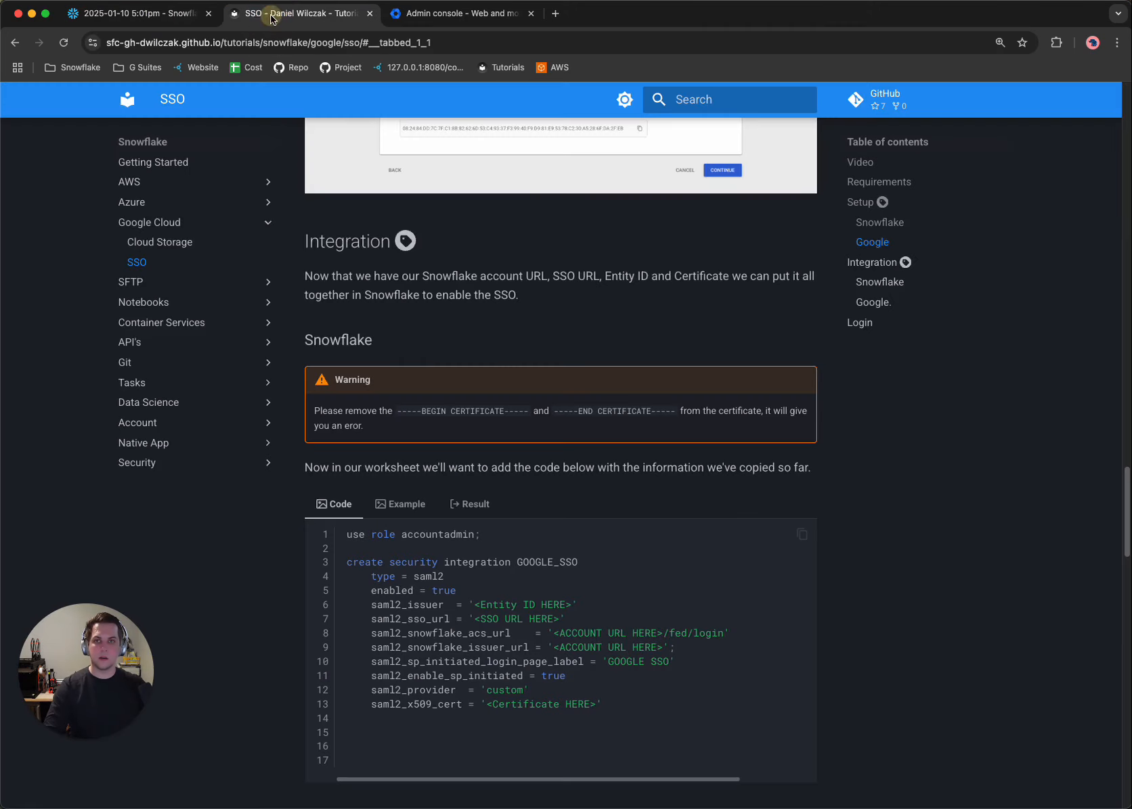
pyautogui.scroll(-3, 513, 387)
pyautogui.scroll(-1, 513, 389)
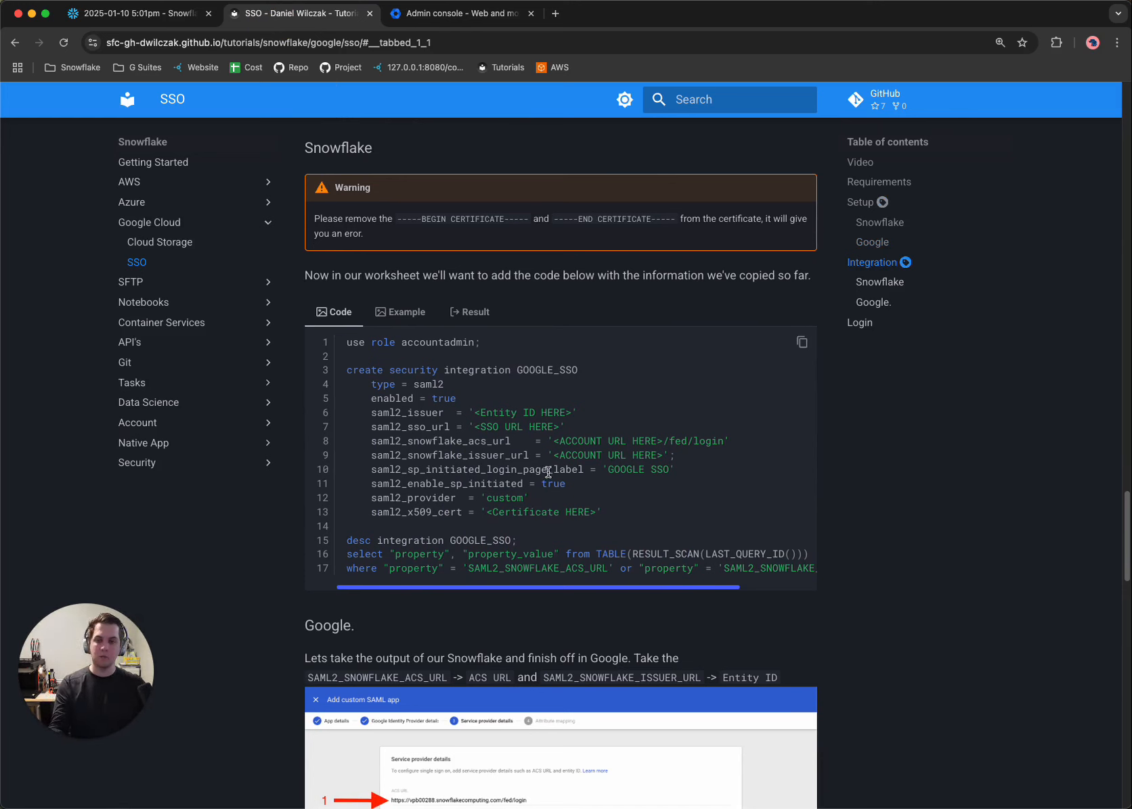
pyautogui.click(404, 312)
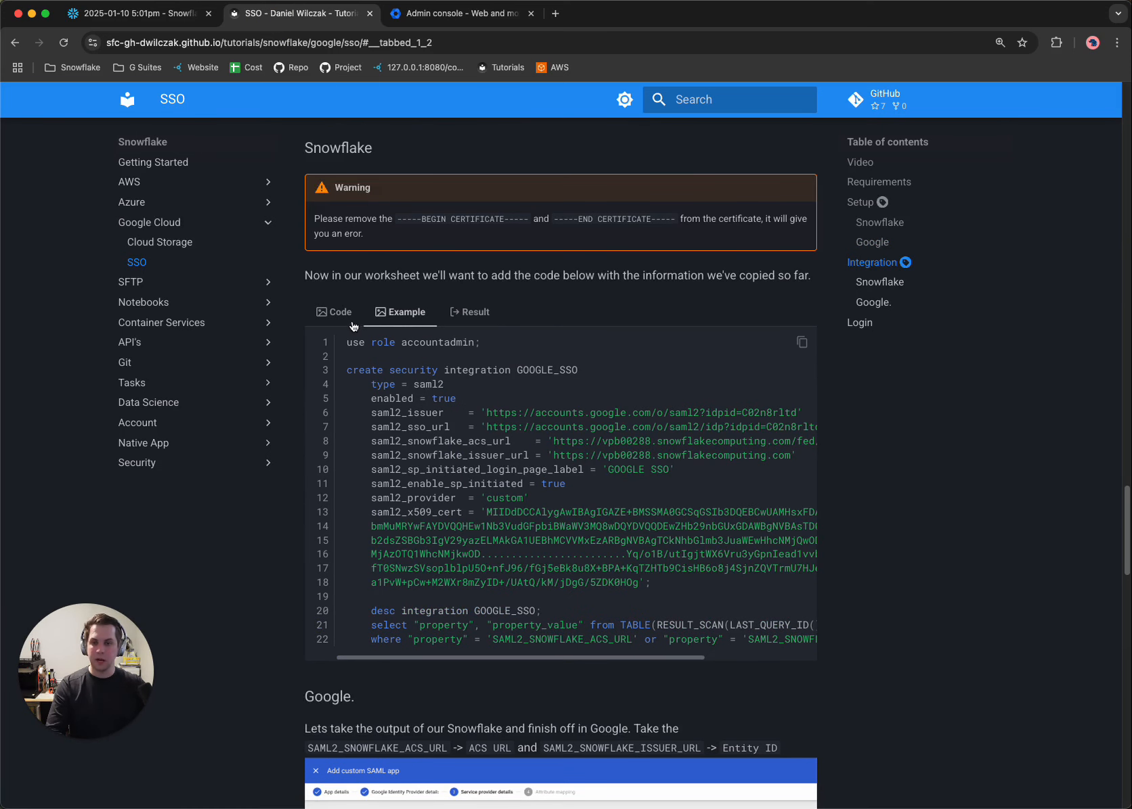
pyautogui.click(335, 312)
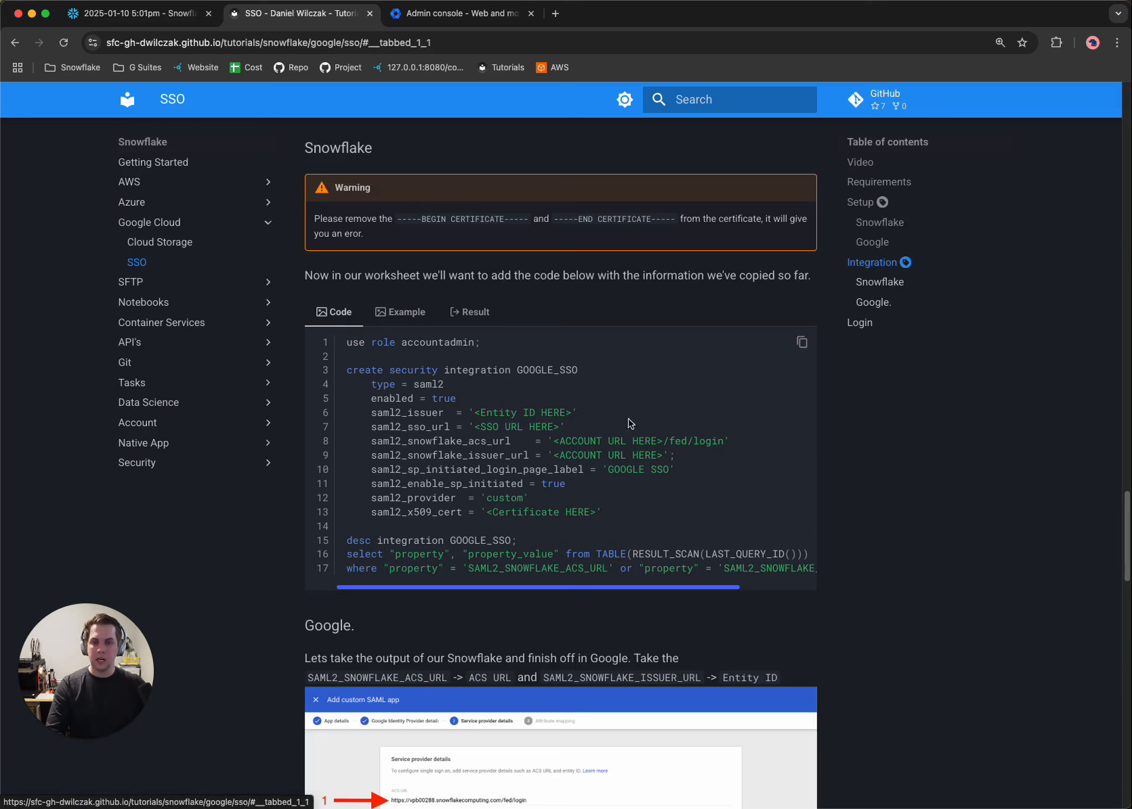
pyautogui.click(802, 343)
# Paste the copied integration code into the Snowflake worksheet from line 31, below the certificate's block comment.
pyautogui.click(135, 13)
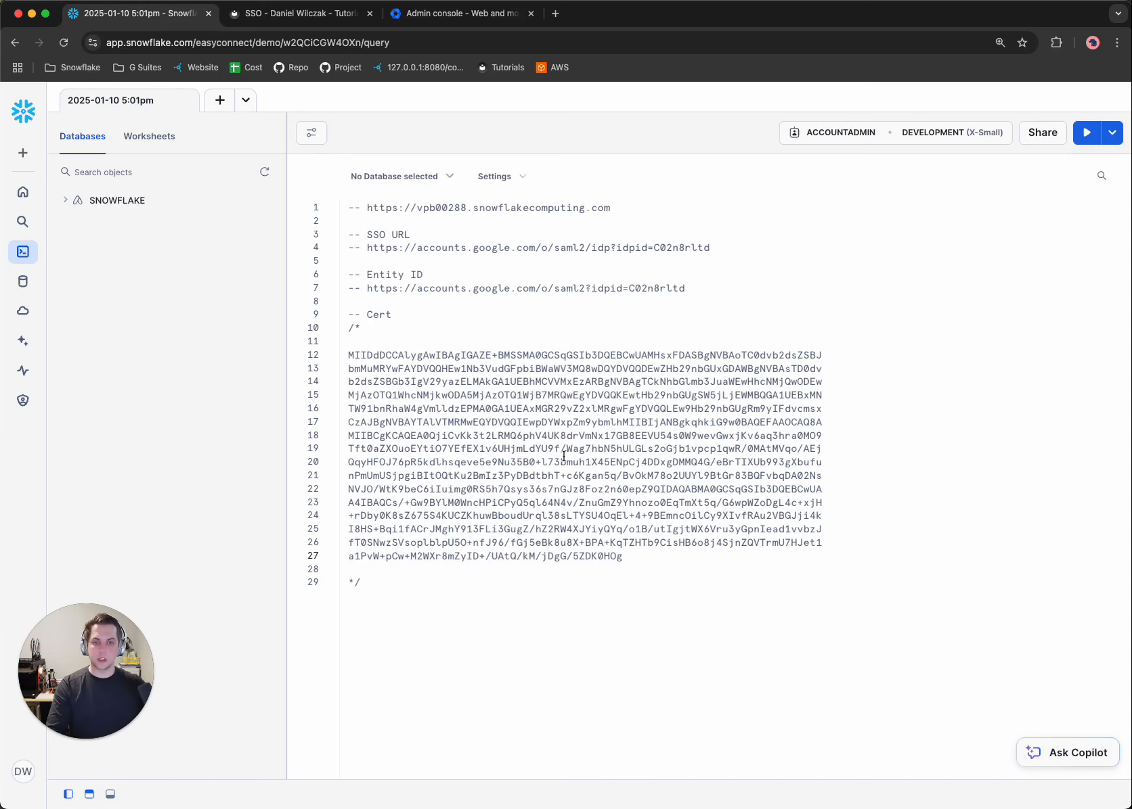
pyautogui.click(387, 601)
pyautogui.press('Return')
pyautogui.press('Return')
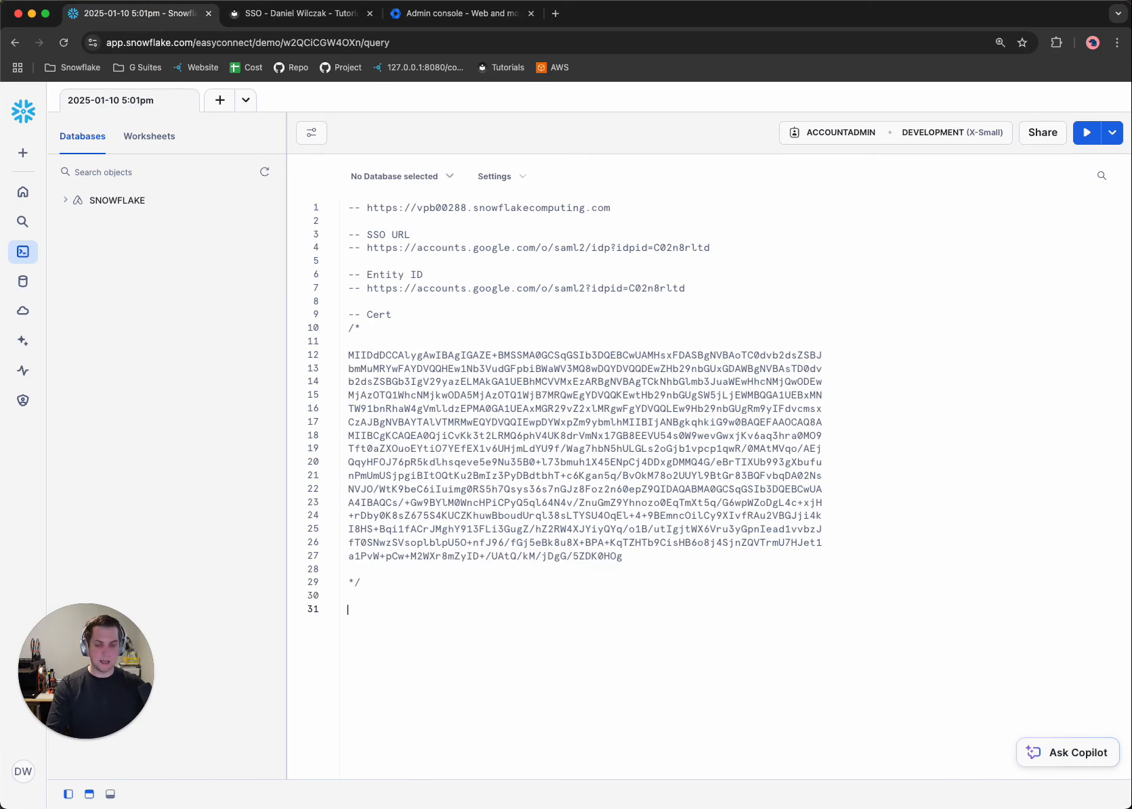
pyautogui.hotkey('ctrl', 'v')
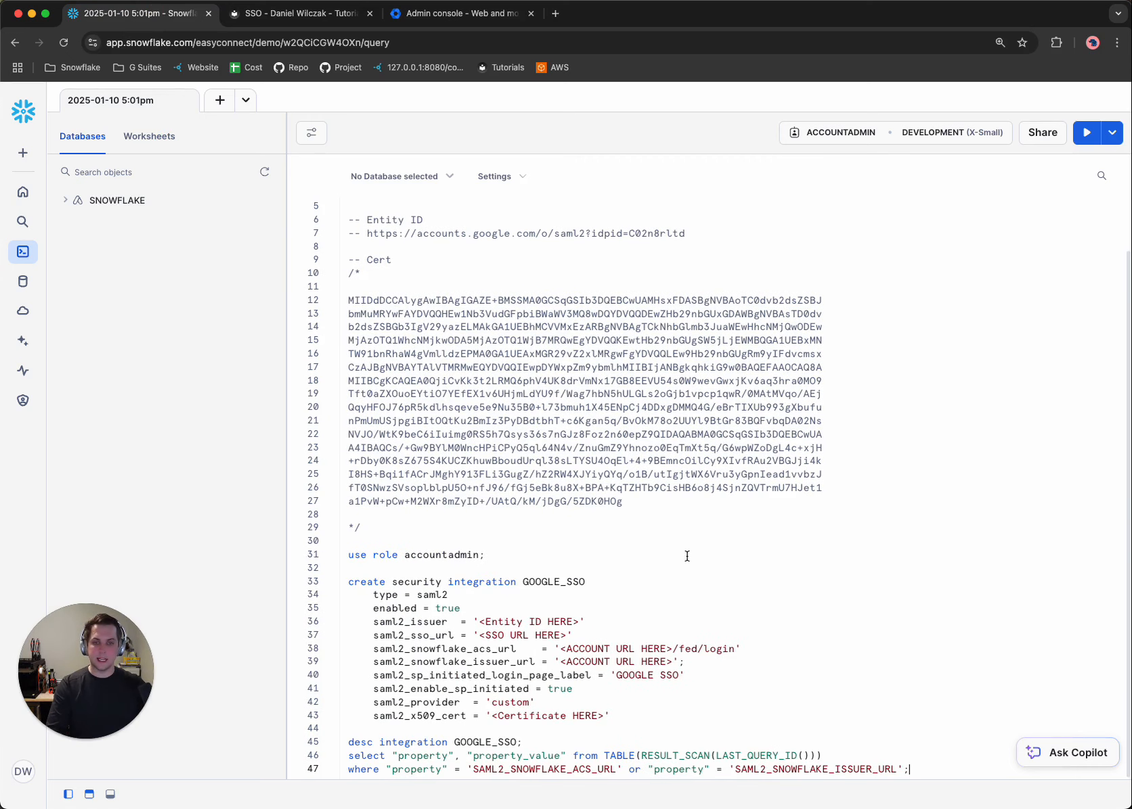
pyautogui.scroll(2, 680, 547)
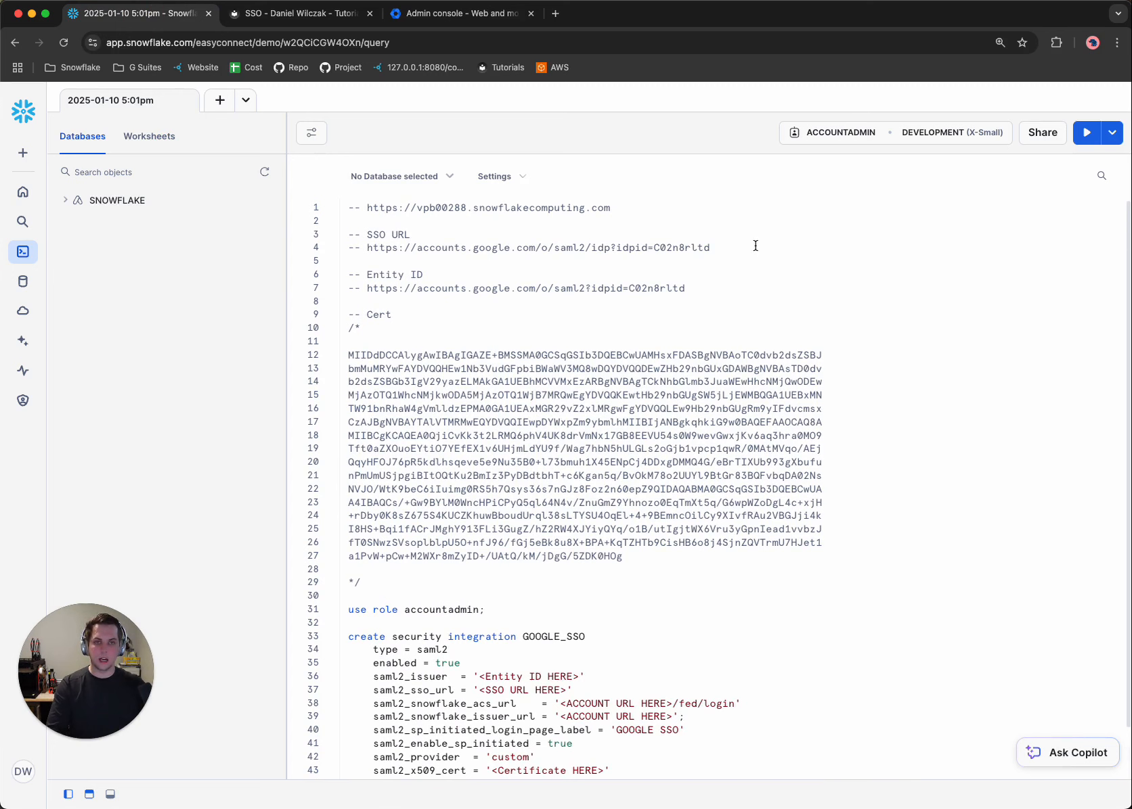
# Replace the saml2_sso_url and saml2_issuer placeholders with the SSO URL and Entity ID from the worksheet's comments.
pyautogui.moveTo(756, 245); pyautogui.dragTo(367, 247)
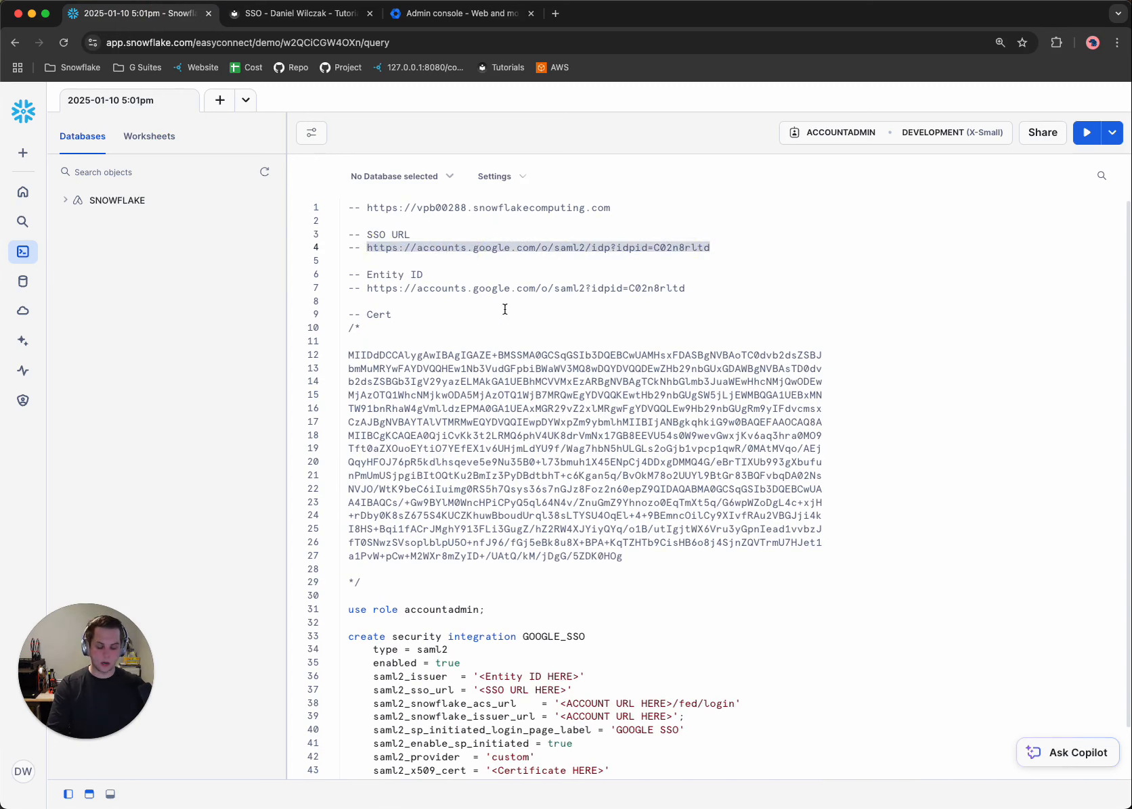
pyautogui.moveTo(568, 691); pyautogui.dragTo(480, 691)
pyautogui.hotkey('ctrl', 'v')
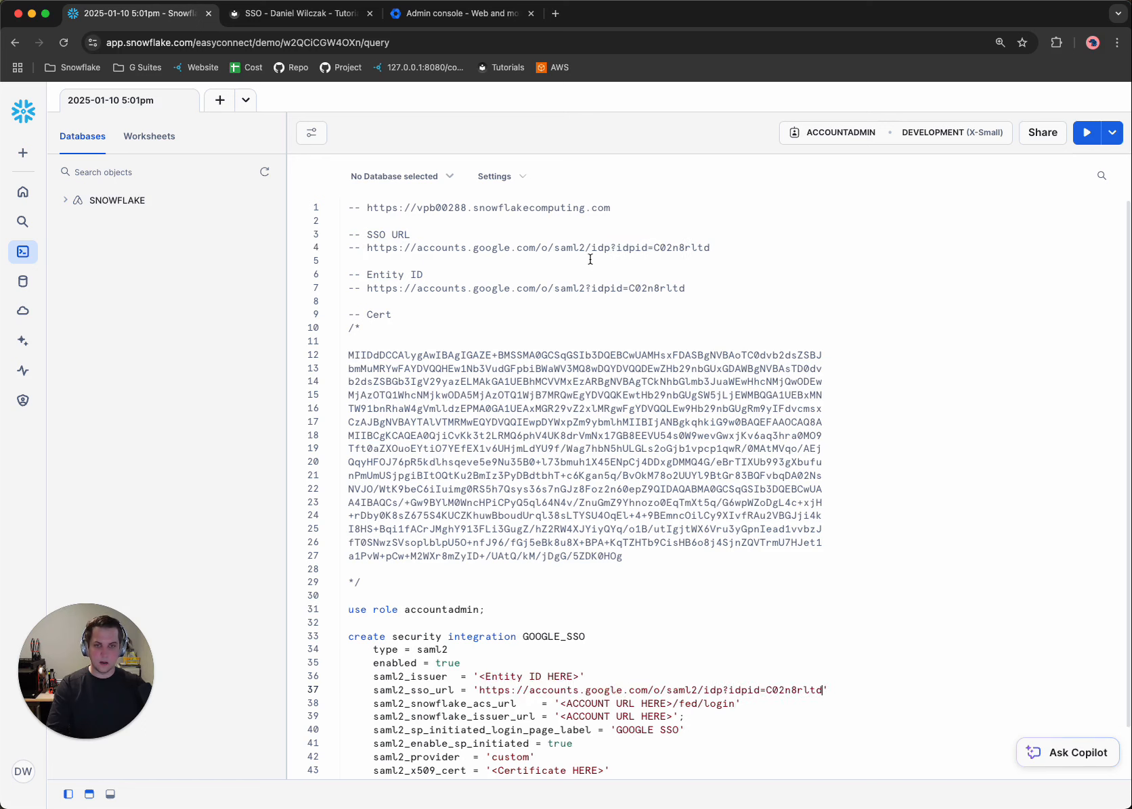
pyautogui.moveTo(685, 289); pyautogui.dragTo(369, 292)
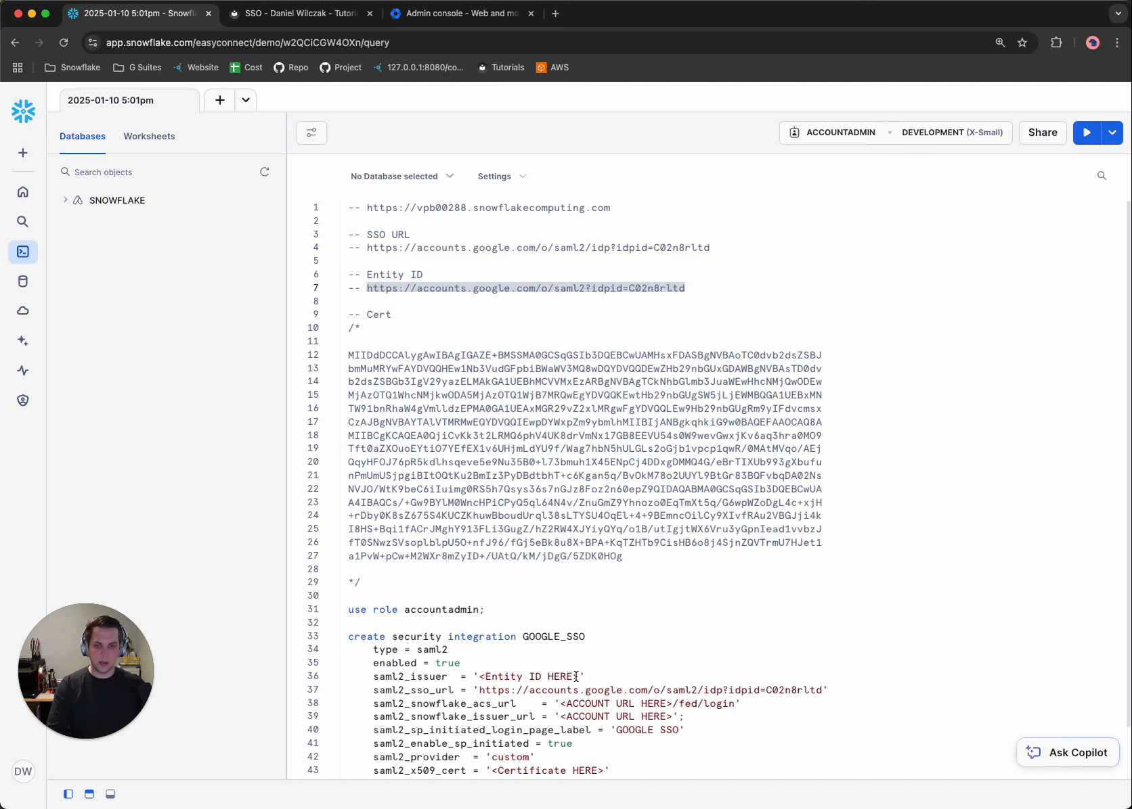
pyautogui.moveTo(575, 677); pyautogui.dragTo(477, 679)
pyautogui.press('super+v')
# Replace the account URL placeholders in saml2_snowflake_acs_url and saml2_snowflake_issuer_url with the account URL from line 1, keeping the /fed/login ending.
pyautogui.scroll(-2, 545, 611)
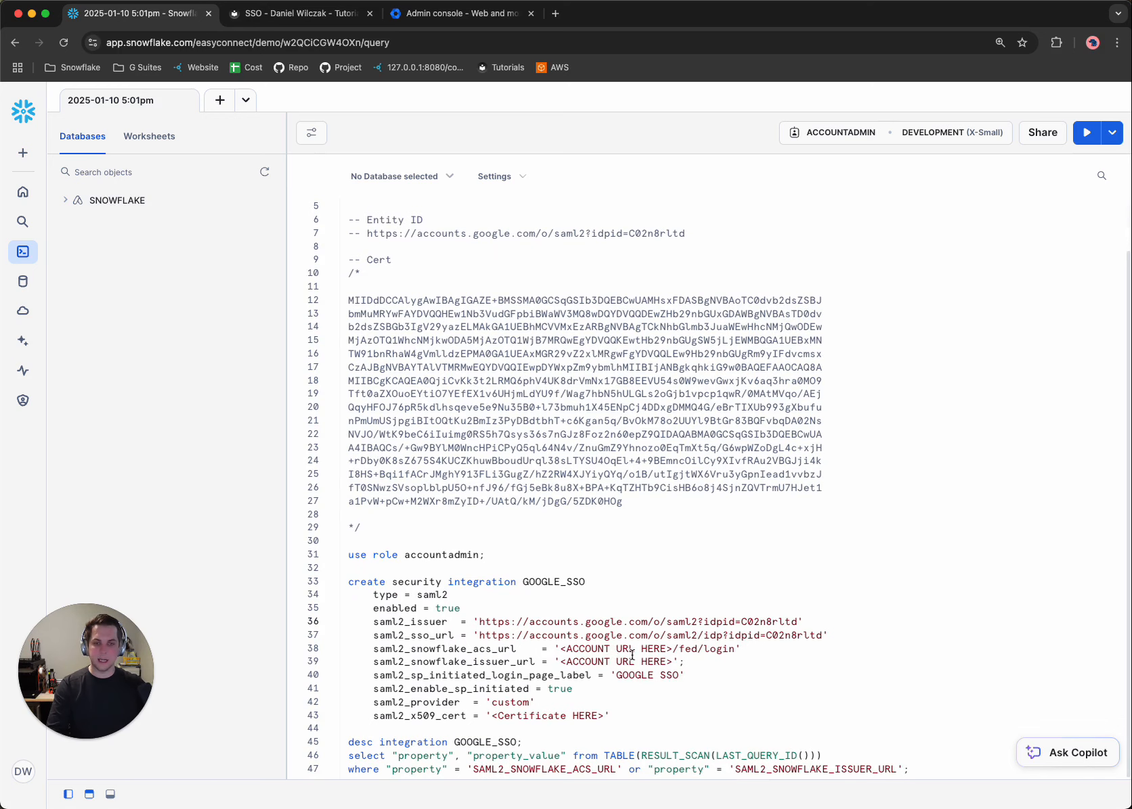
pyautogui.scroll(2, 440, 326)
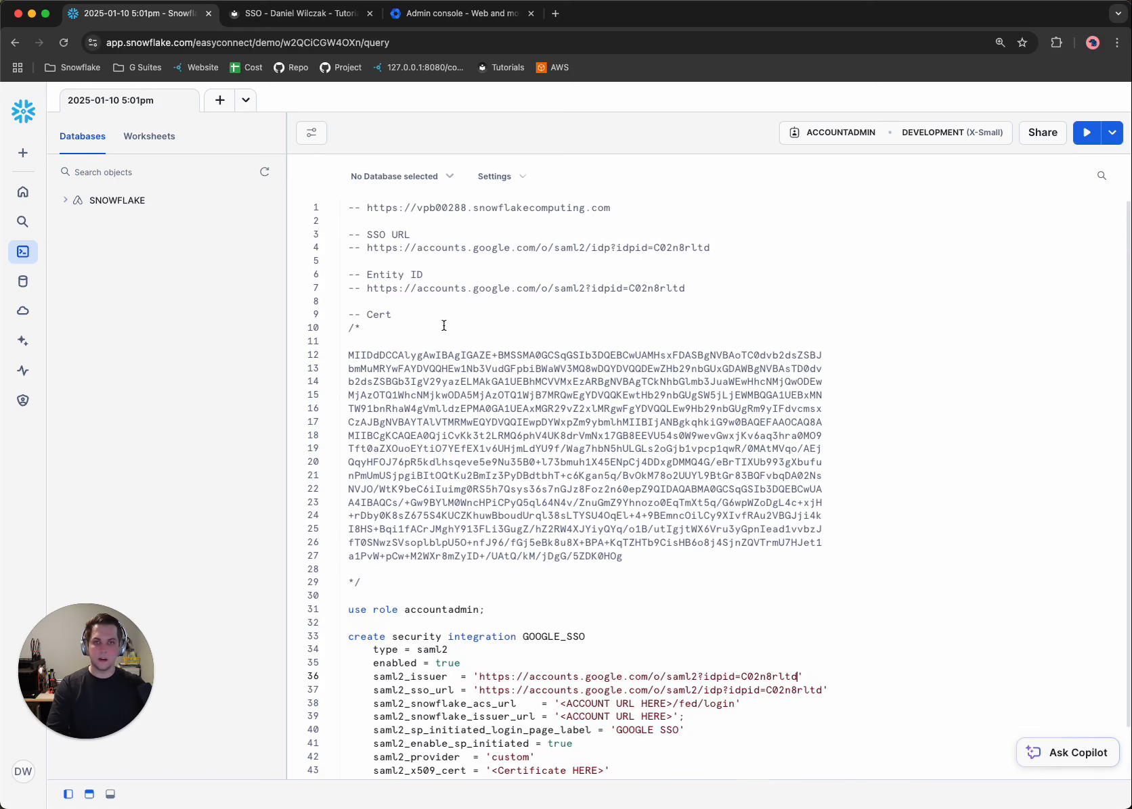
pyautogui.moveTo(646, 207); pyautogui.dragTo(367, 209)
pyautogui.scroll(-2, 651, 650)
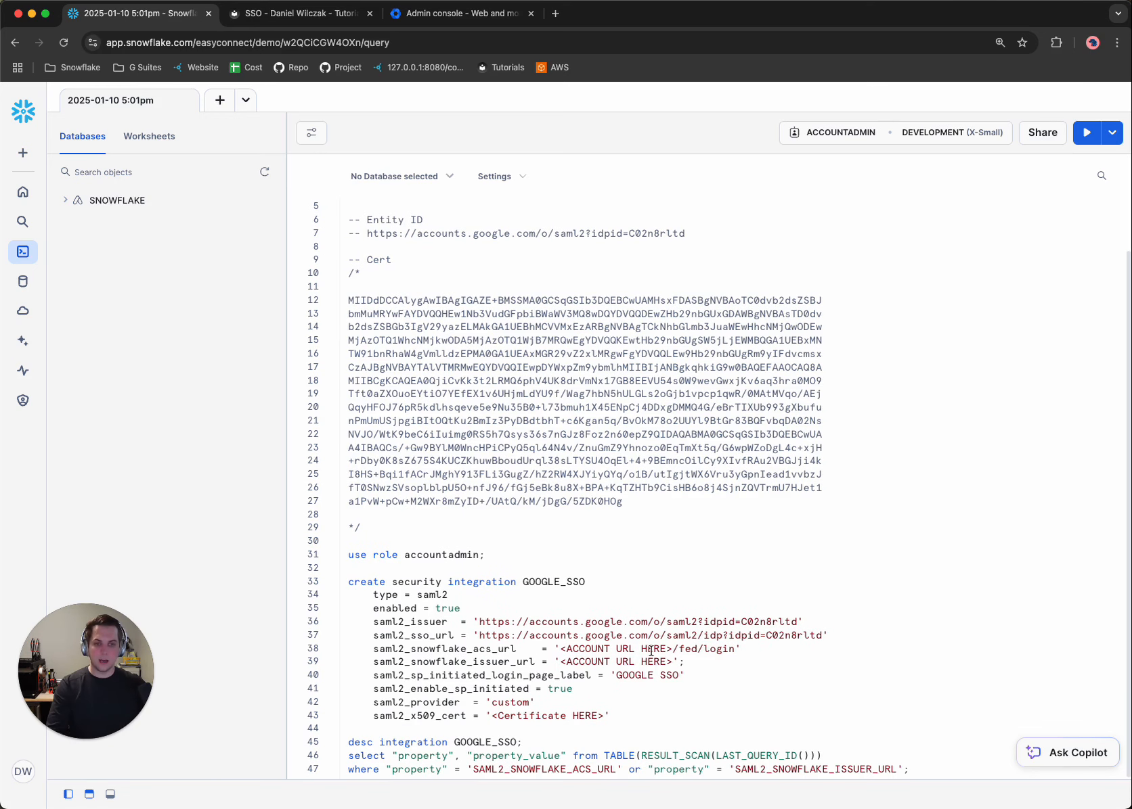
pyautogui.moveTo(673, 649); pyautogui.dragTo(561, 650)
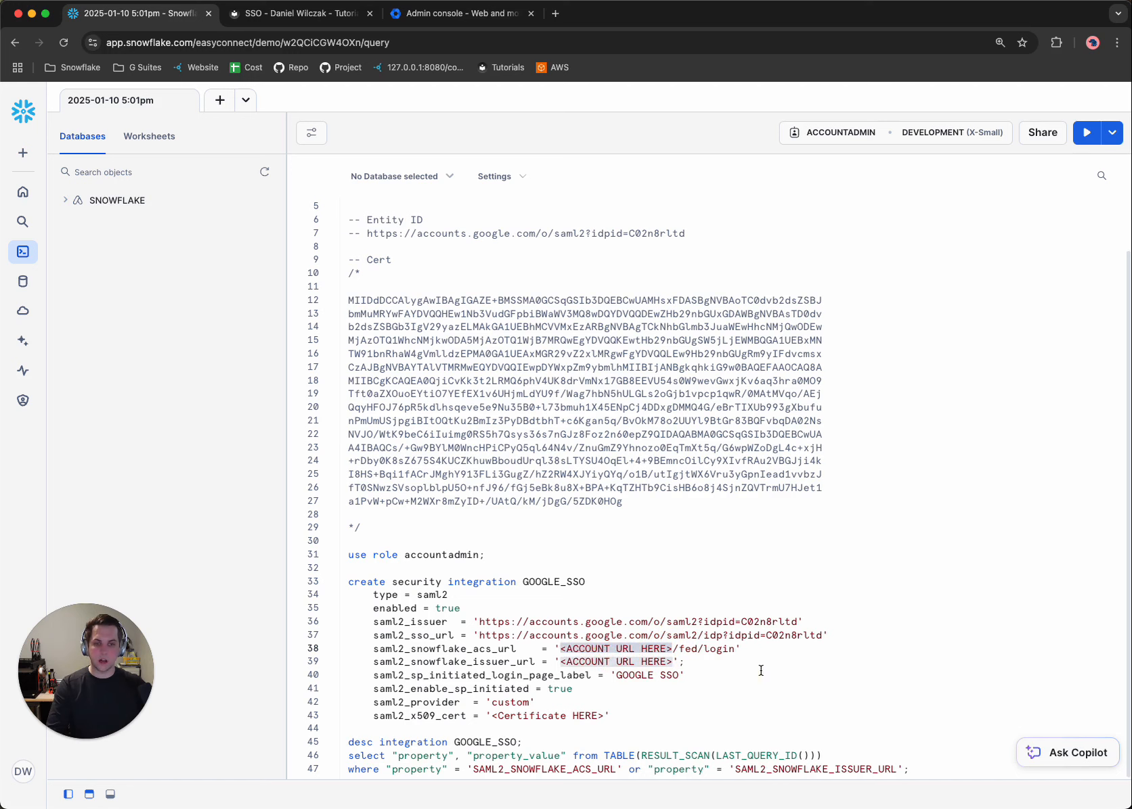
pyautogui.press('super+v')
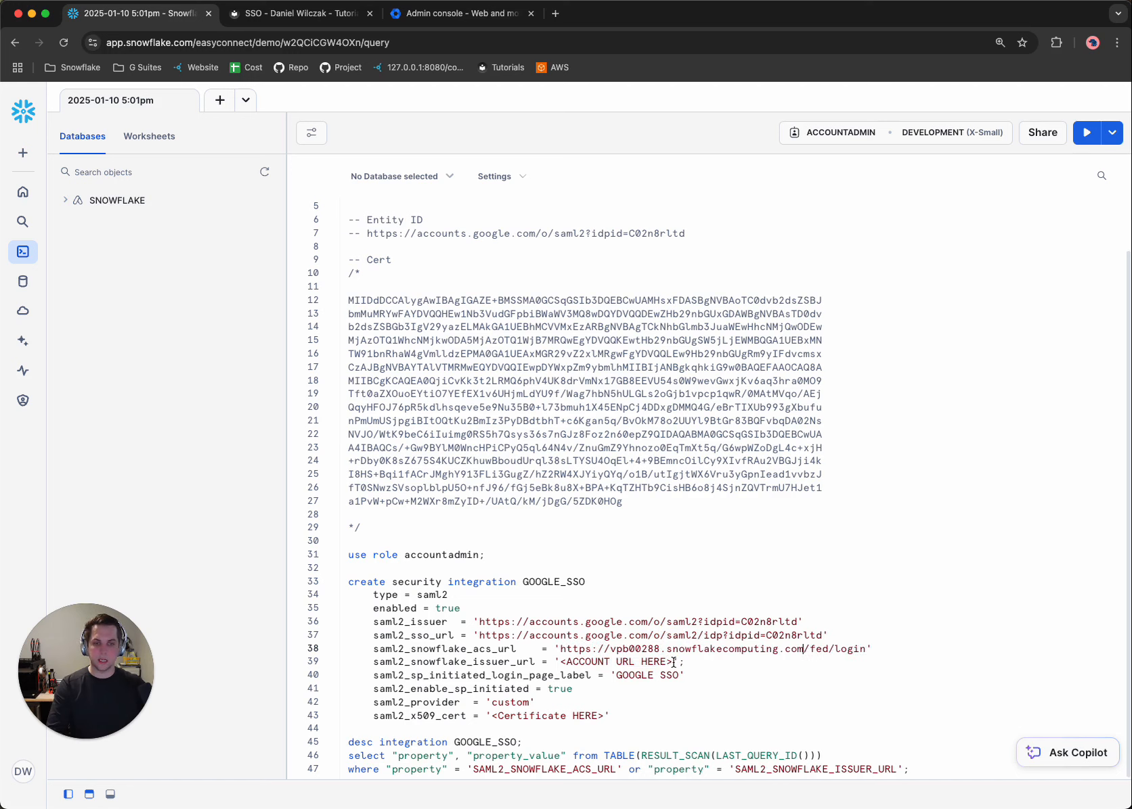
pyautogui.moveTo(674, 662); pyautogui.dragTo(561, 665)
pyautogui.press('super+v')
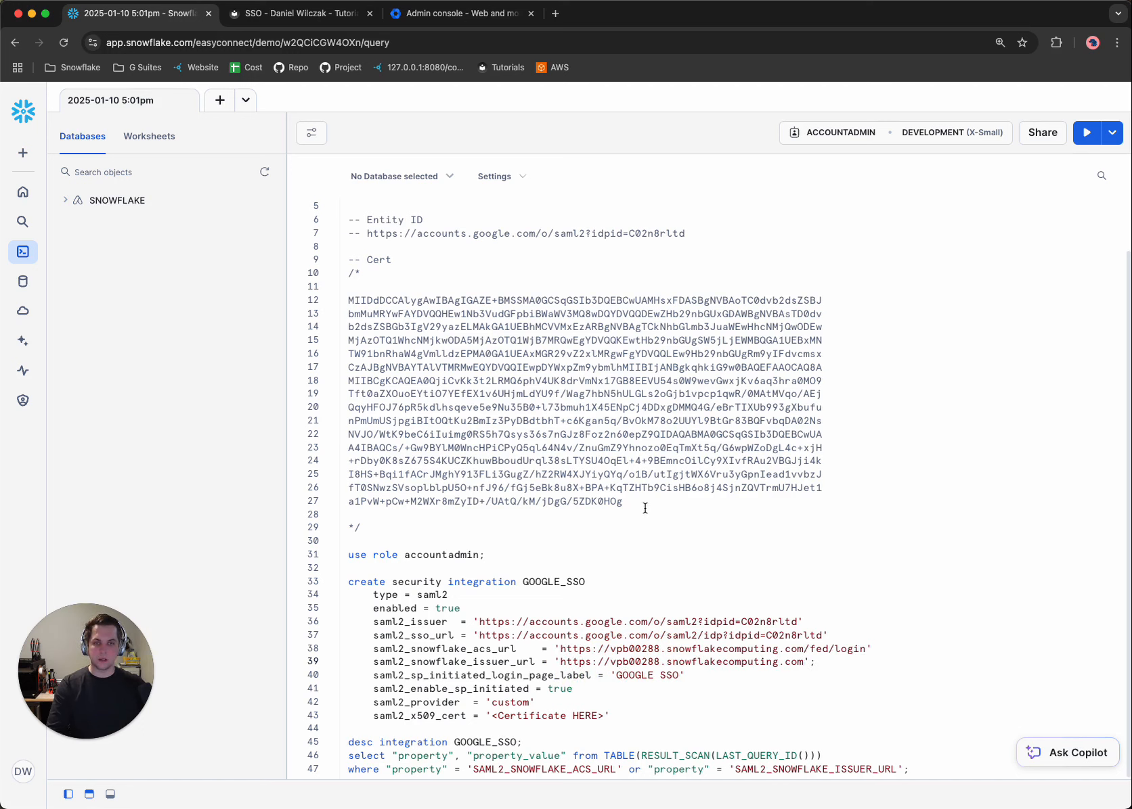
# Fill saml2_x509_cert with the worksheet's certificate, ending the statement there instead of after the issuer URL, and run all the worksheet code.
pyautogui.moveTo(644, 508); pyautogui.dragTo(341, 311)
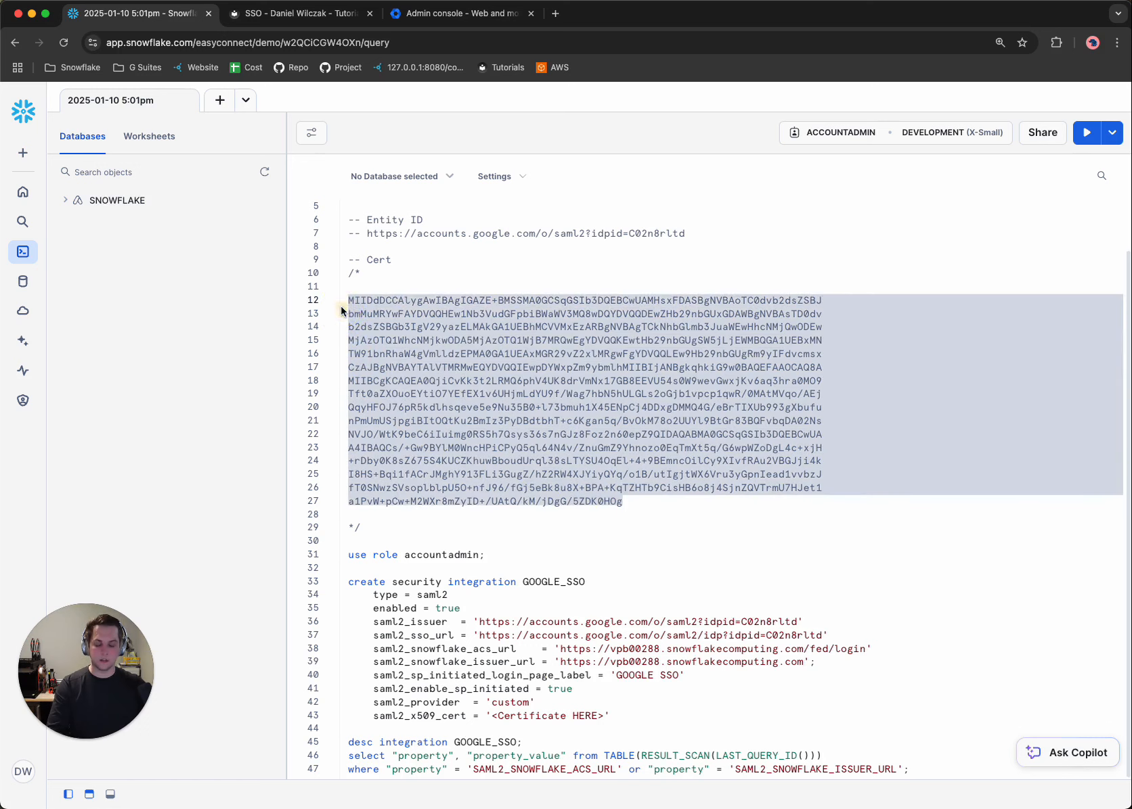
pyautogui.moveTo(602, 715); pyautogui.dragTo(491, 715)
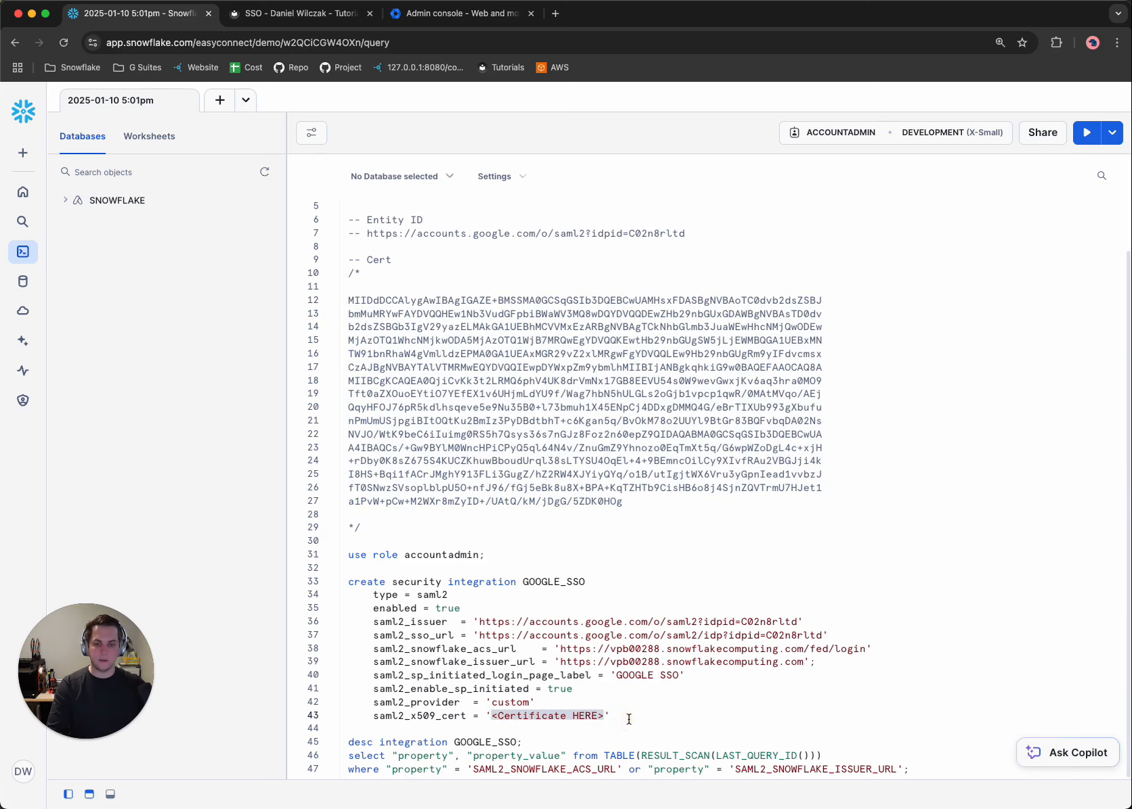
pyautogui.press('super+v')
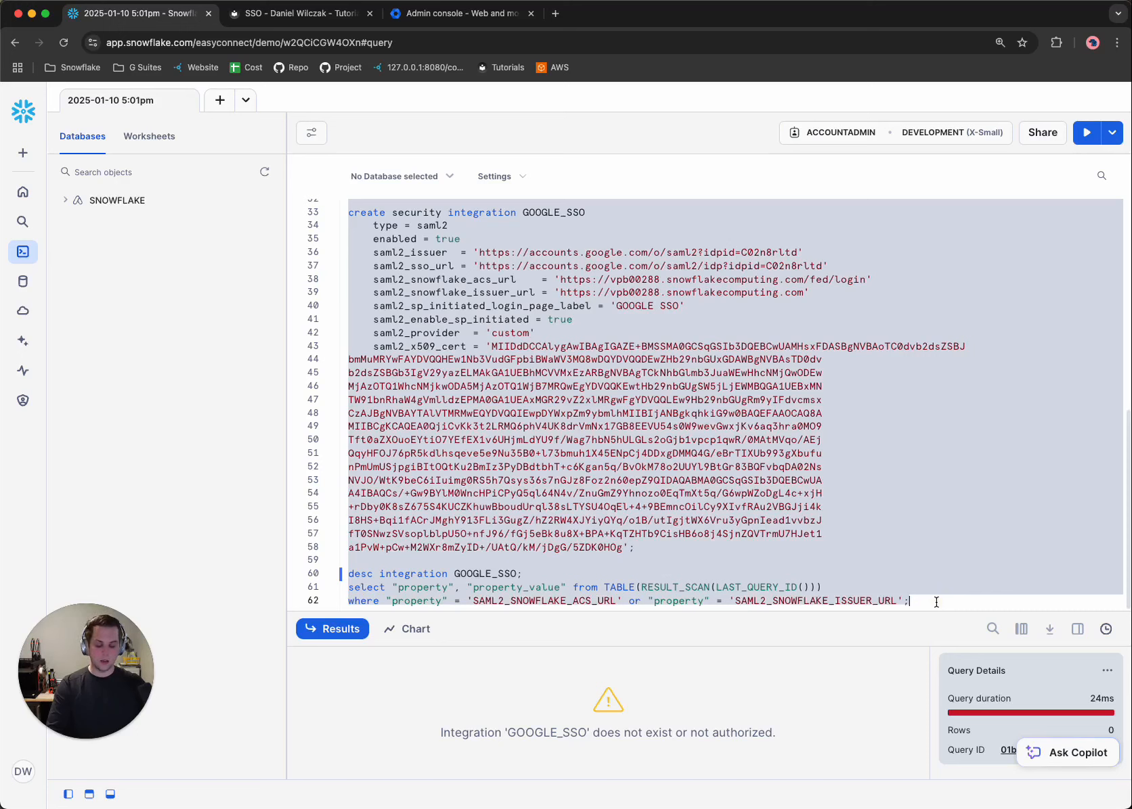
pyautogui.press('super+Return')
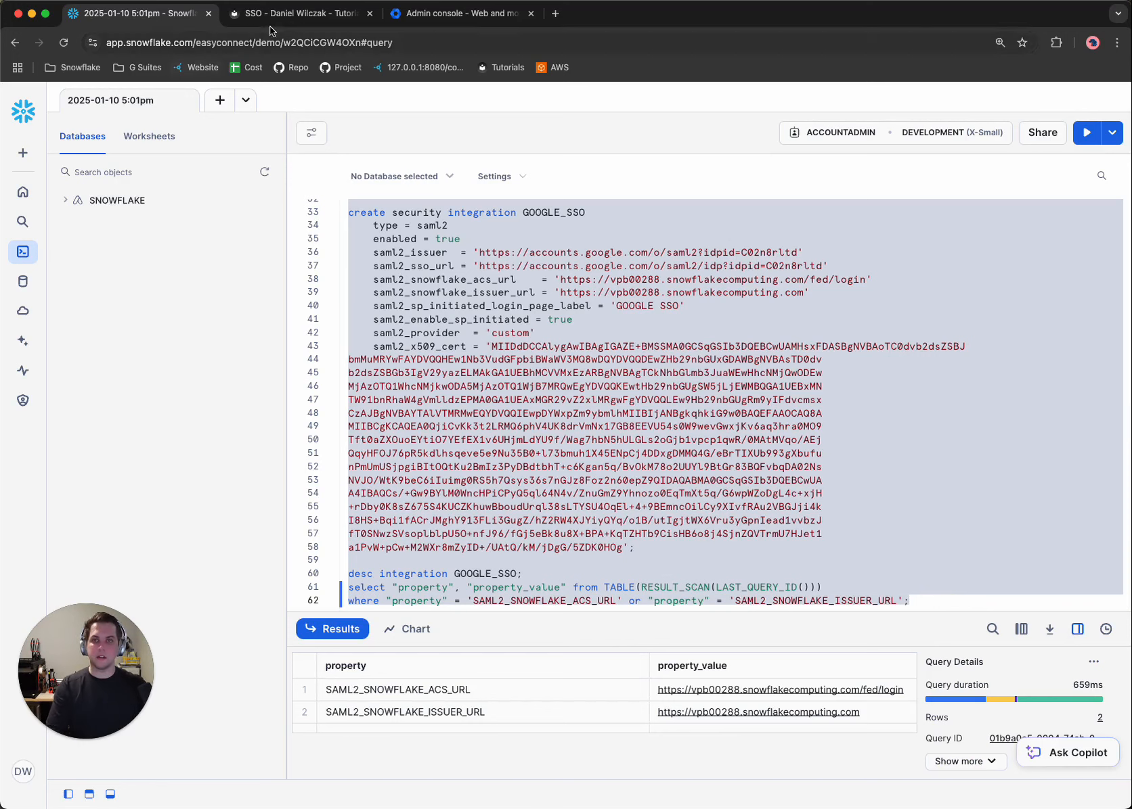
# Check the tutorial's Google section, then copy the SAML2_SNOWFLAKE_ACS_URL result into the ACS URL of the Google custom SAML app.
pyautogui.click(291, 13)
pyautogui.scroll(-3, 446, 441)
pyautogui.scroll(-5, 445, 441)
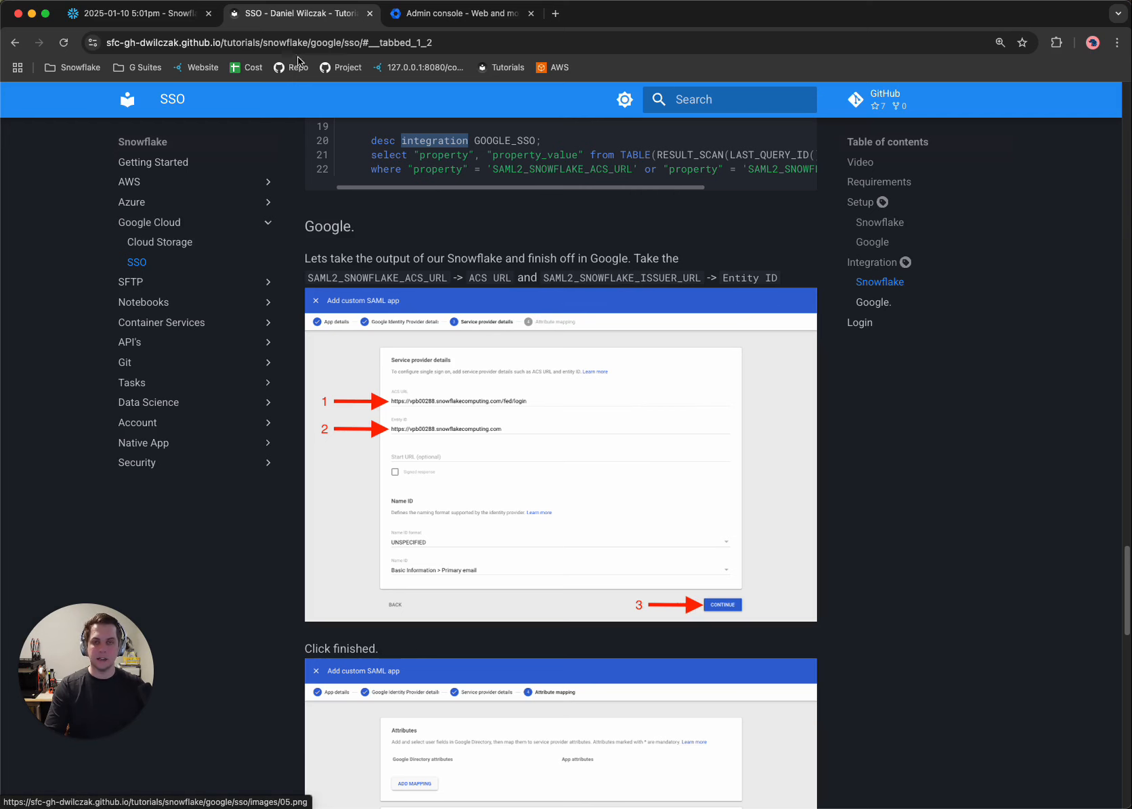
pyautogui.click(139, 13)
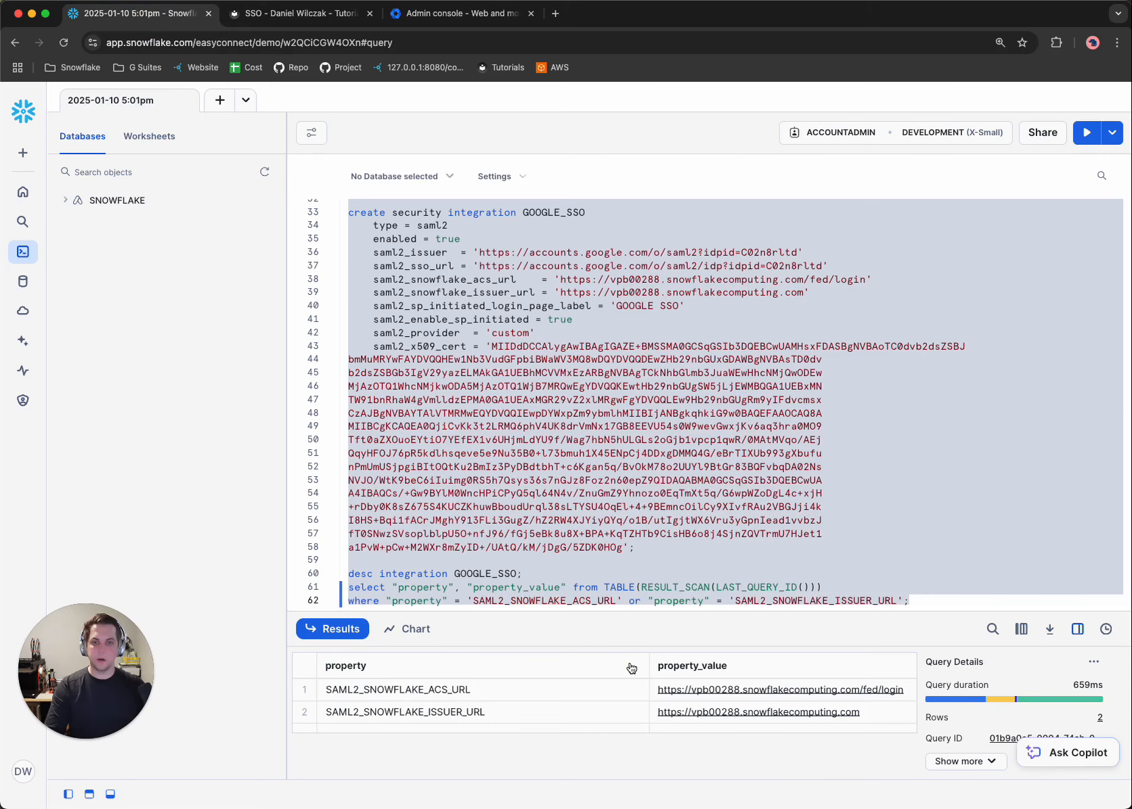
pyautogui.click(911, 694)
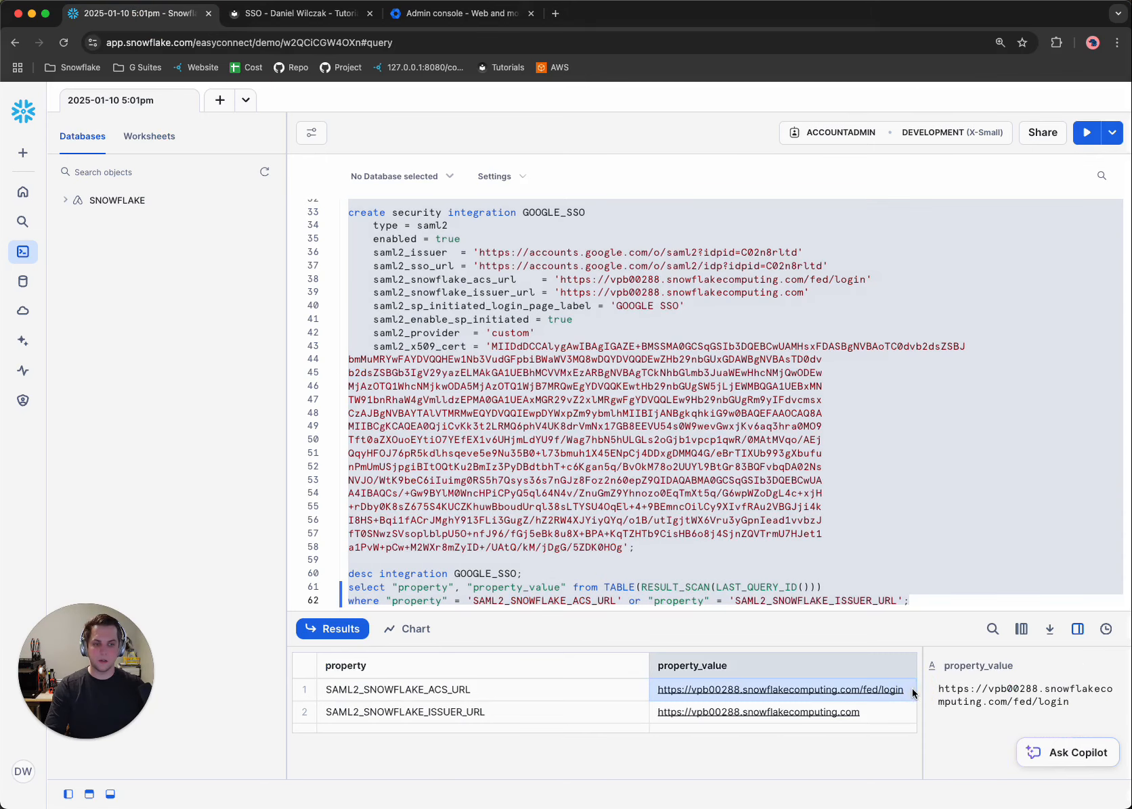
pyautogui.click(441, 15)
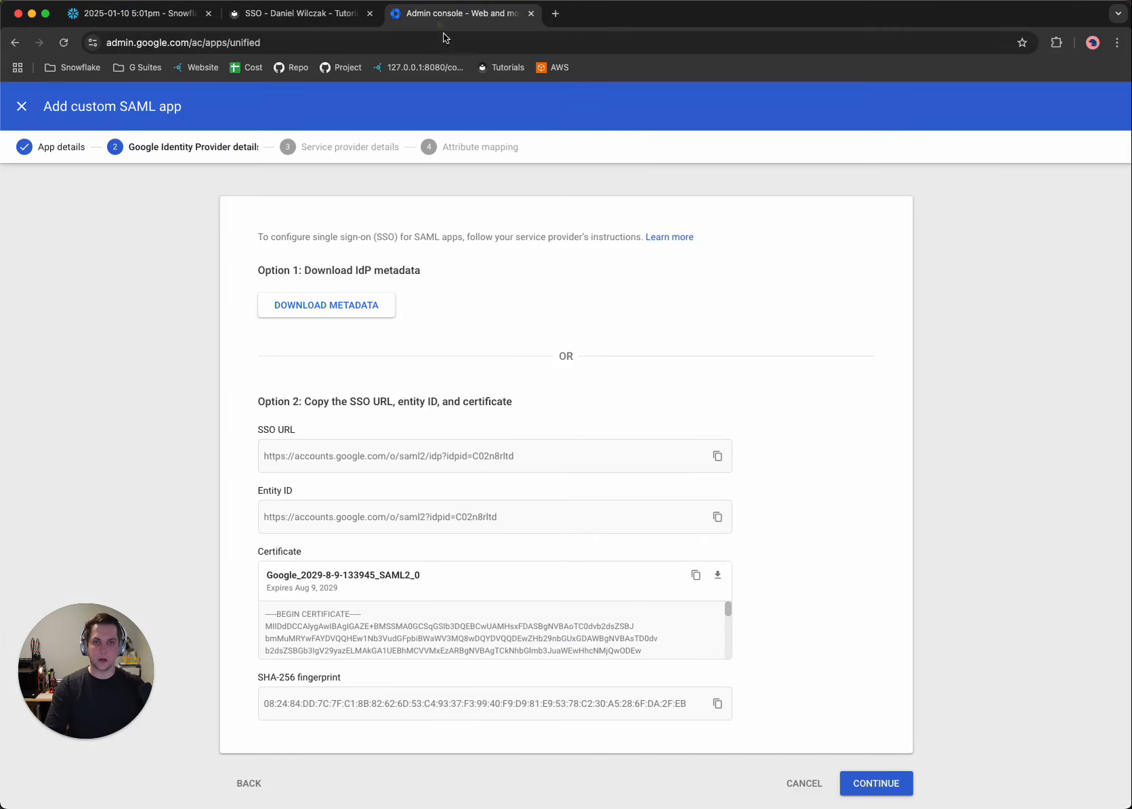
pyautogui.click(874, 785)
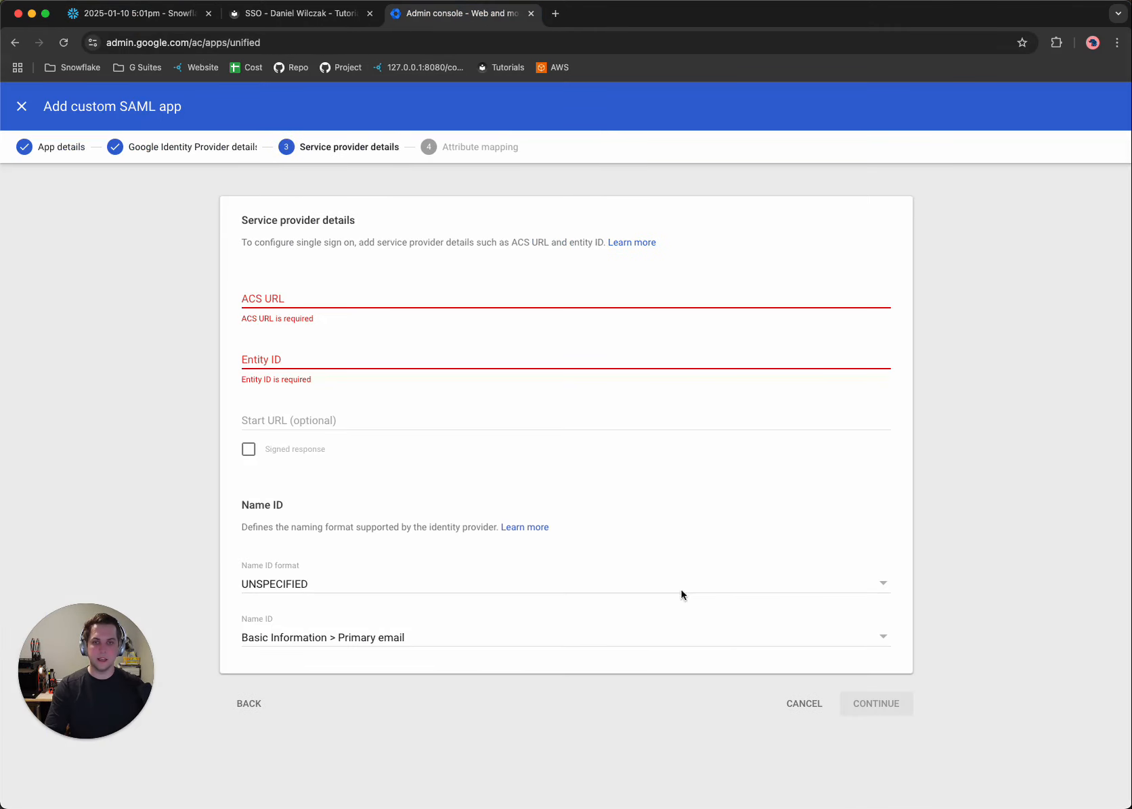
pyautogui.click(314, 295)
pyautogui.write('https://vpb00288.snowflakecomputing.com/fed/login')
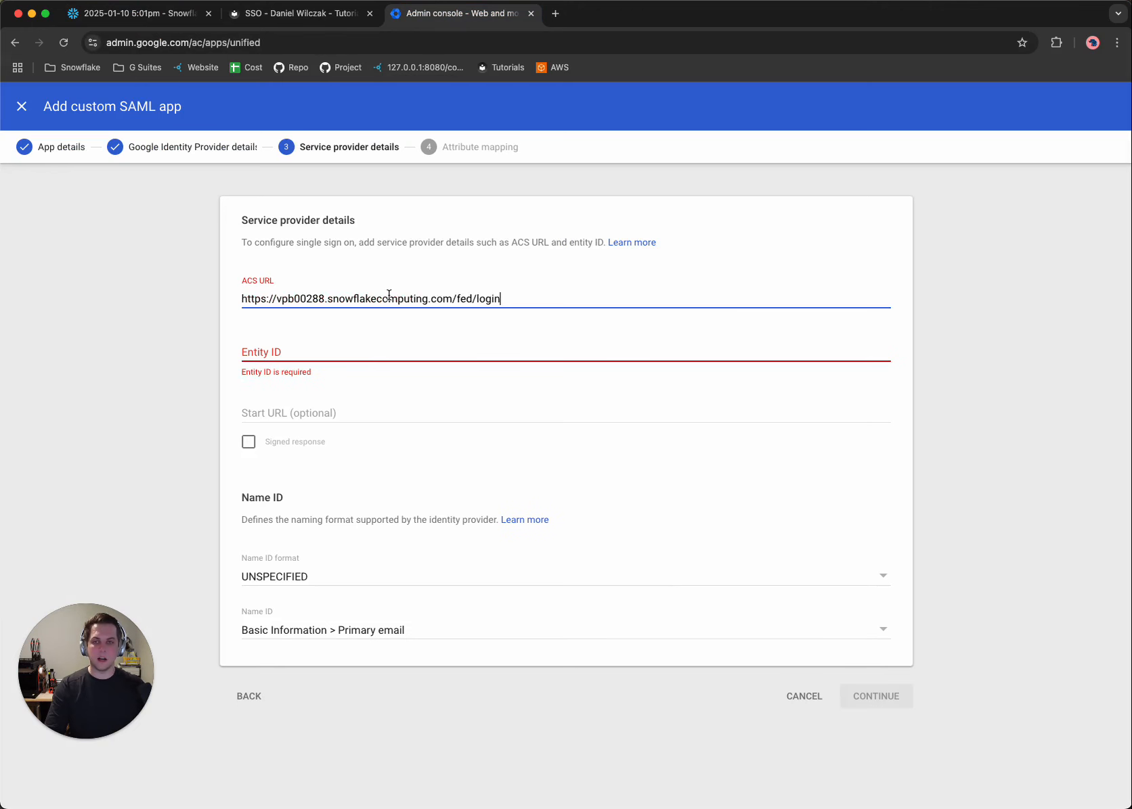
# Copy the SAML2_SNOWFLAKE_ISSUER_URL result into the SAML app's Entity ID and finish the app setup without attribute mappings.
pyautogui.click(135, 14)
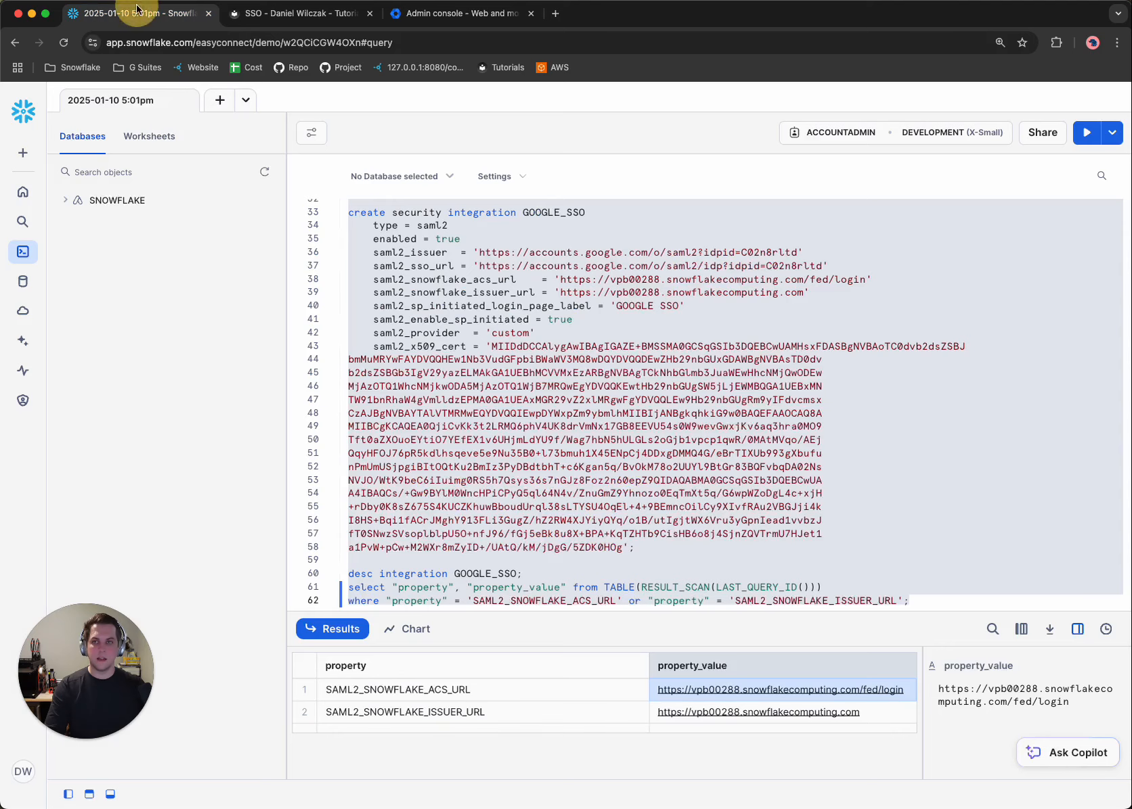
pyautogui.click(893, 727)
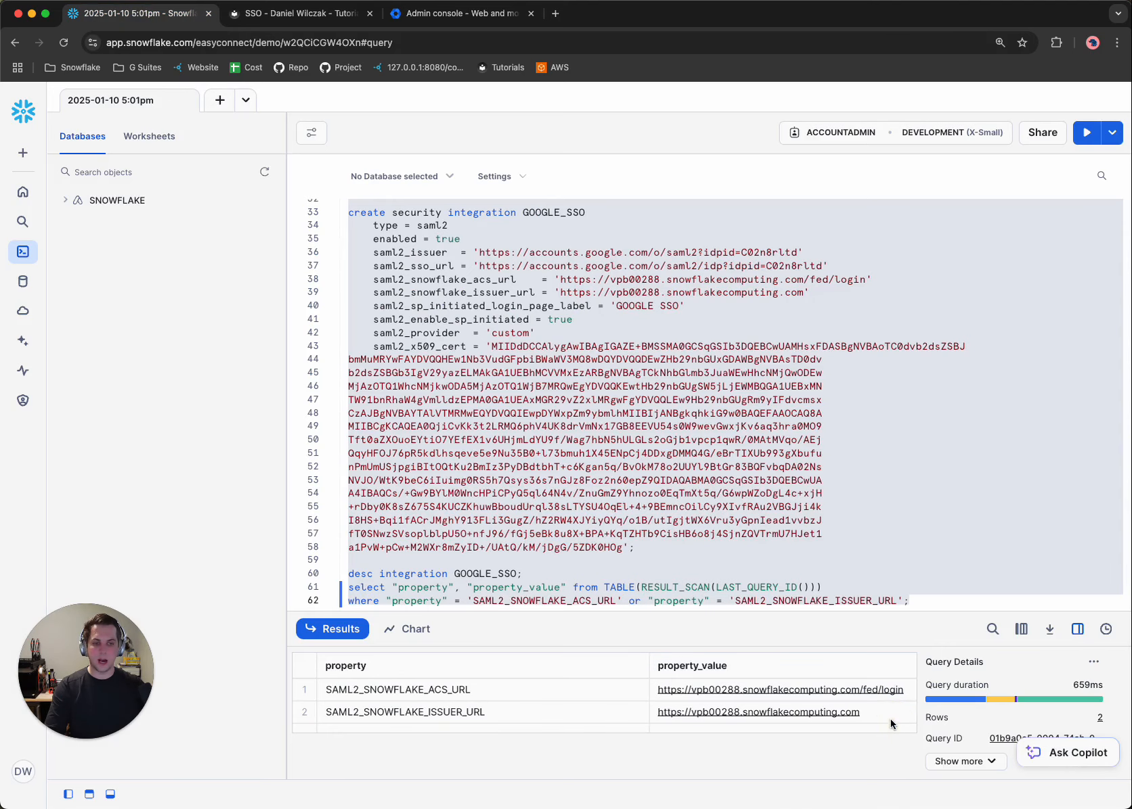
pyautogui.click(888, 718)
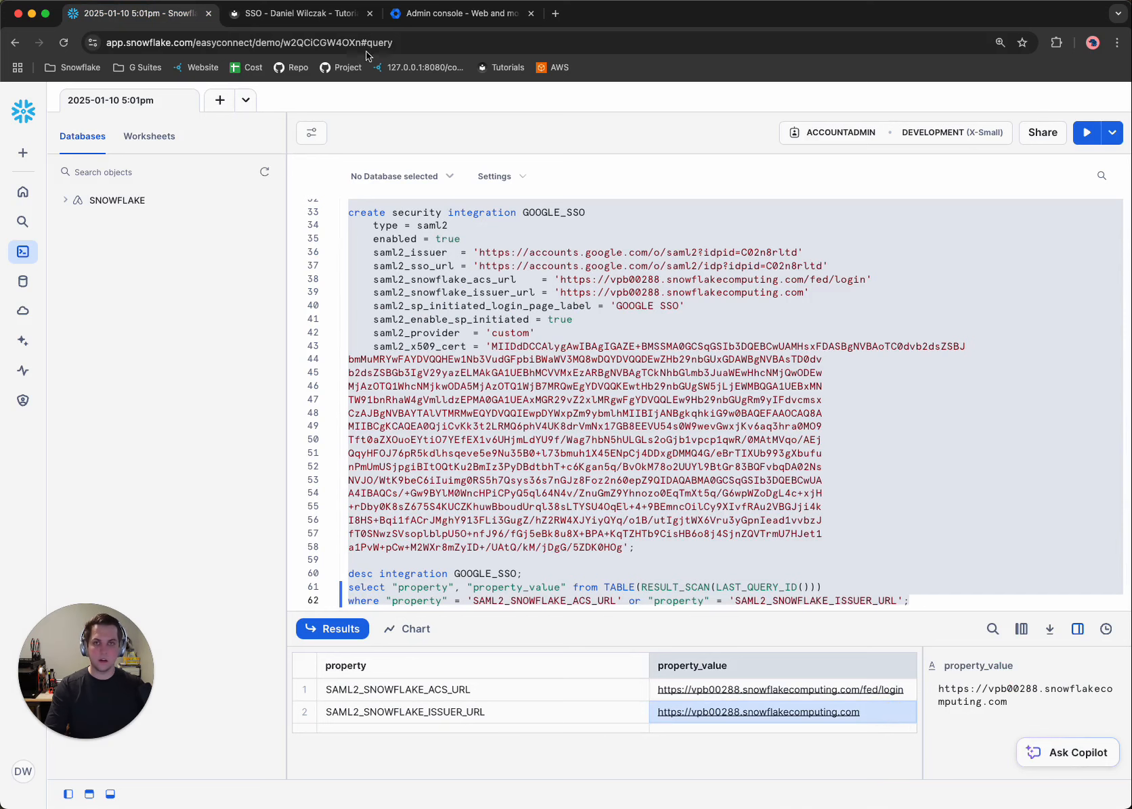
pyautogui.click(424, 13)
pyautogui.click(325, 359)
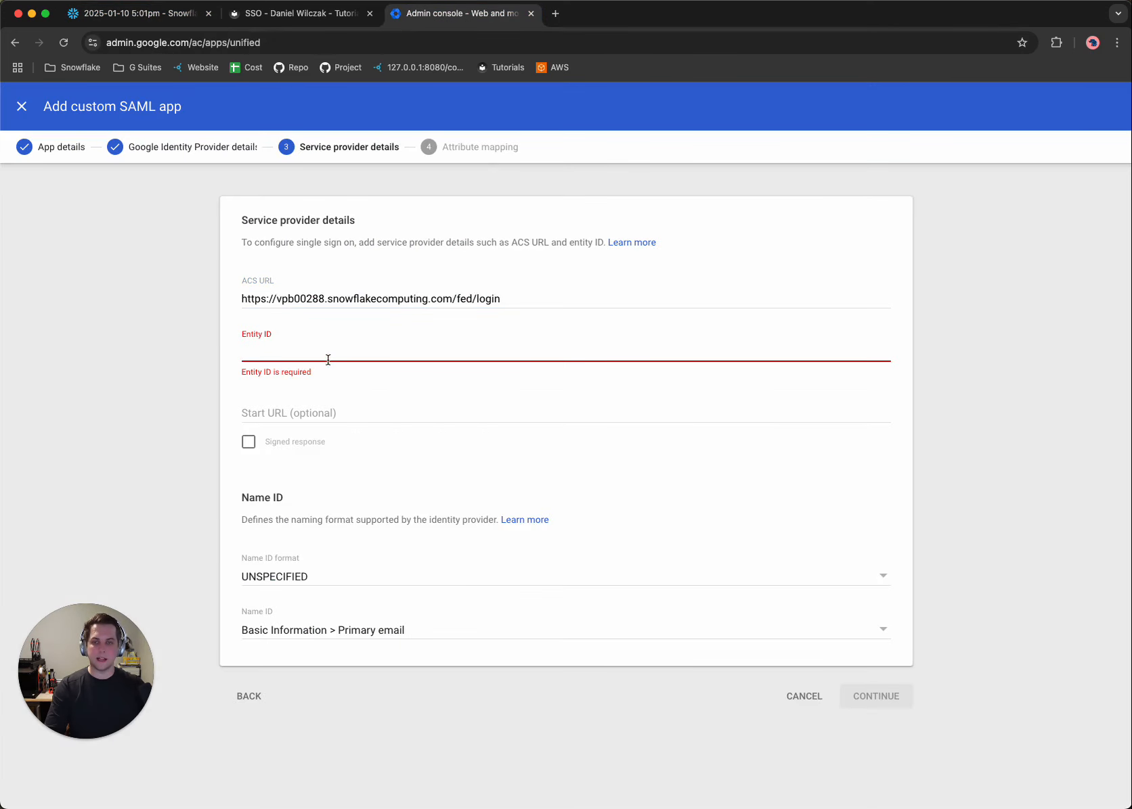
pyautogui.write('https://vpb00288.snowflakecomputing.com')
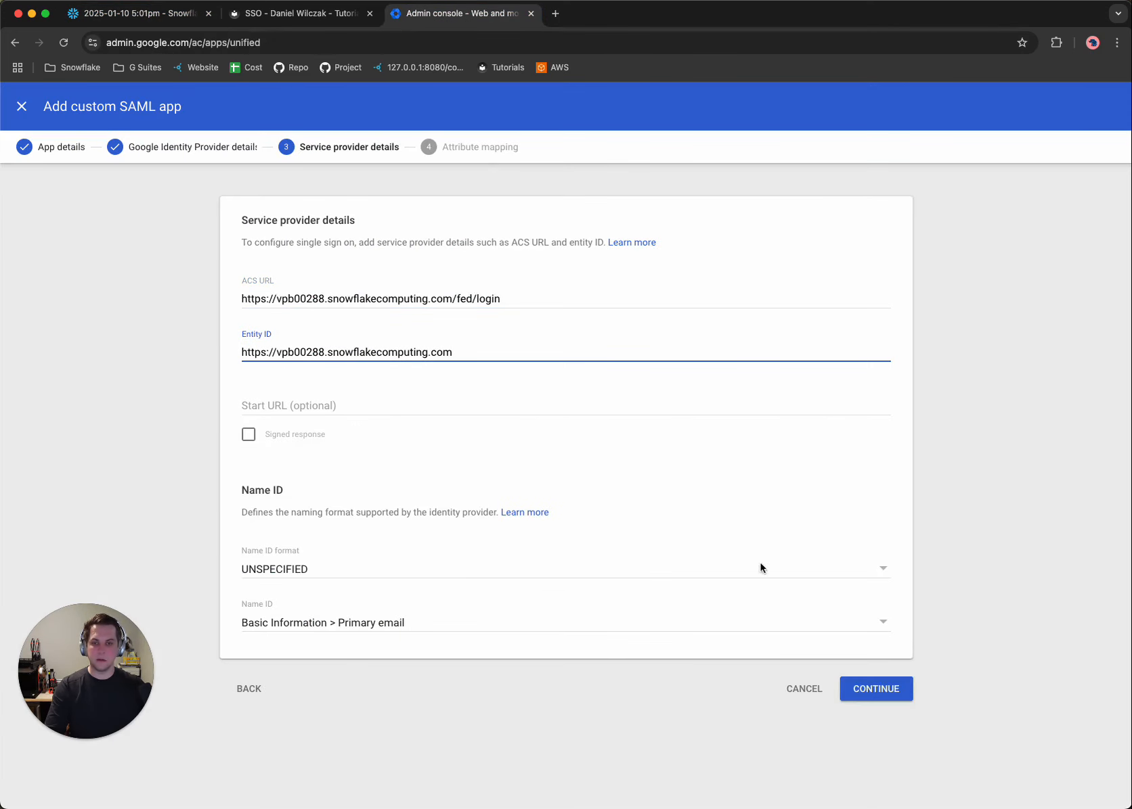
pyautogui.click(883, 691)
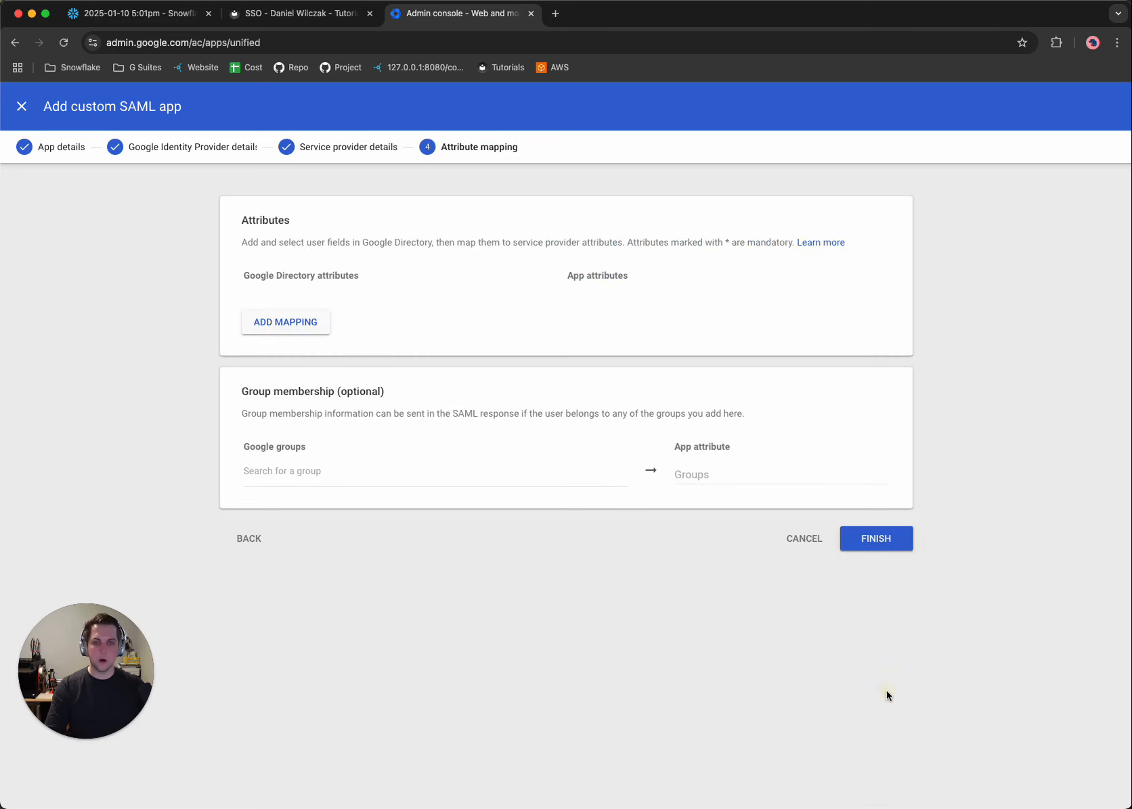
pyautogui.click(876, 539)
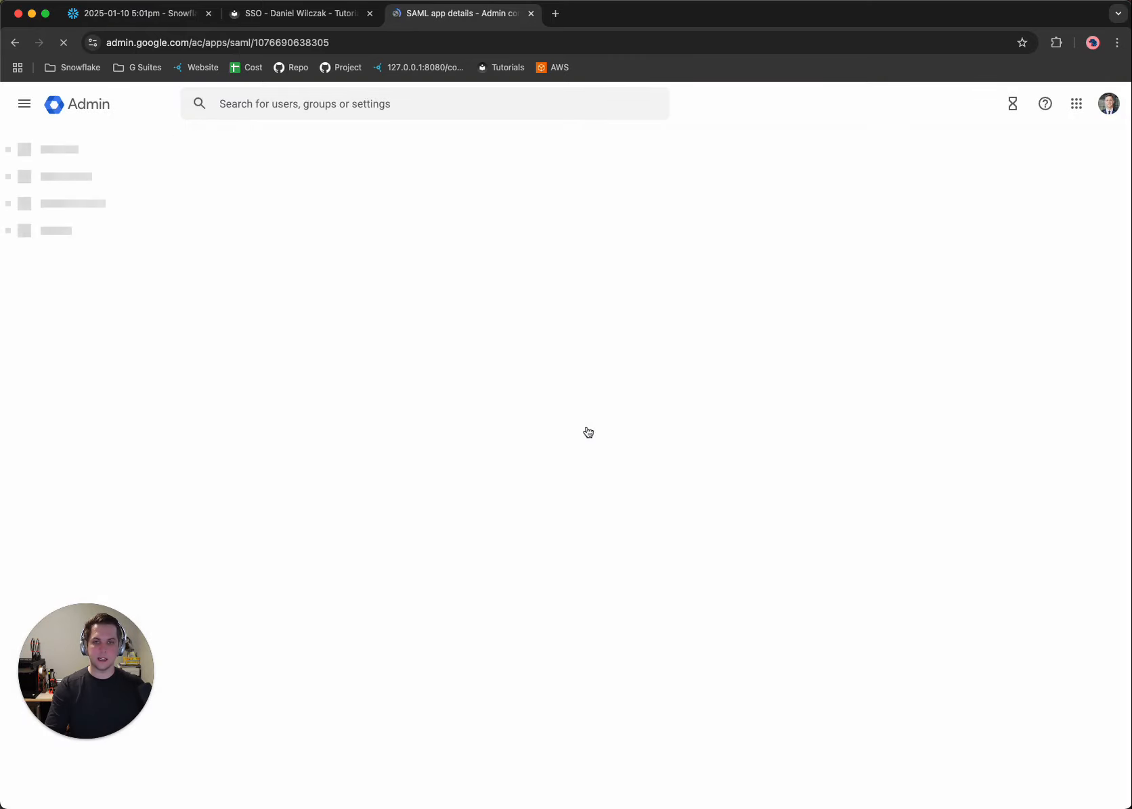
# Check the tutorial's user access instructions, then set the Snowflake Demo app's service status to ON for everyone and save.
pyautogui.click(253, 15)
pyautogui.scroll(-10, 464, 444)
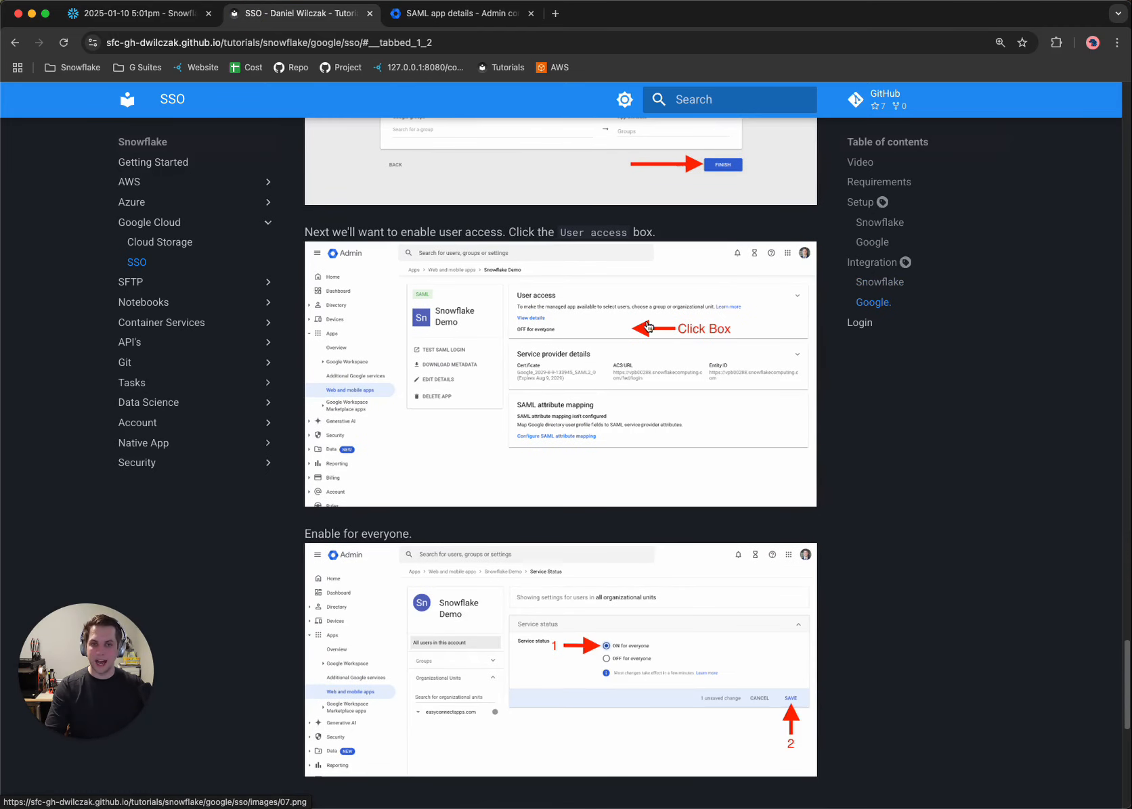
pyautogui.scroll(-1, 670, 332)
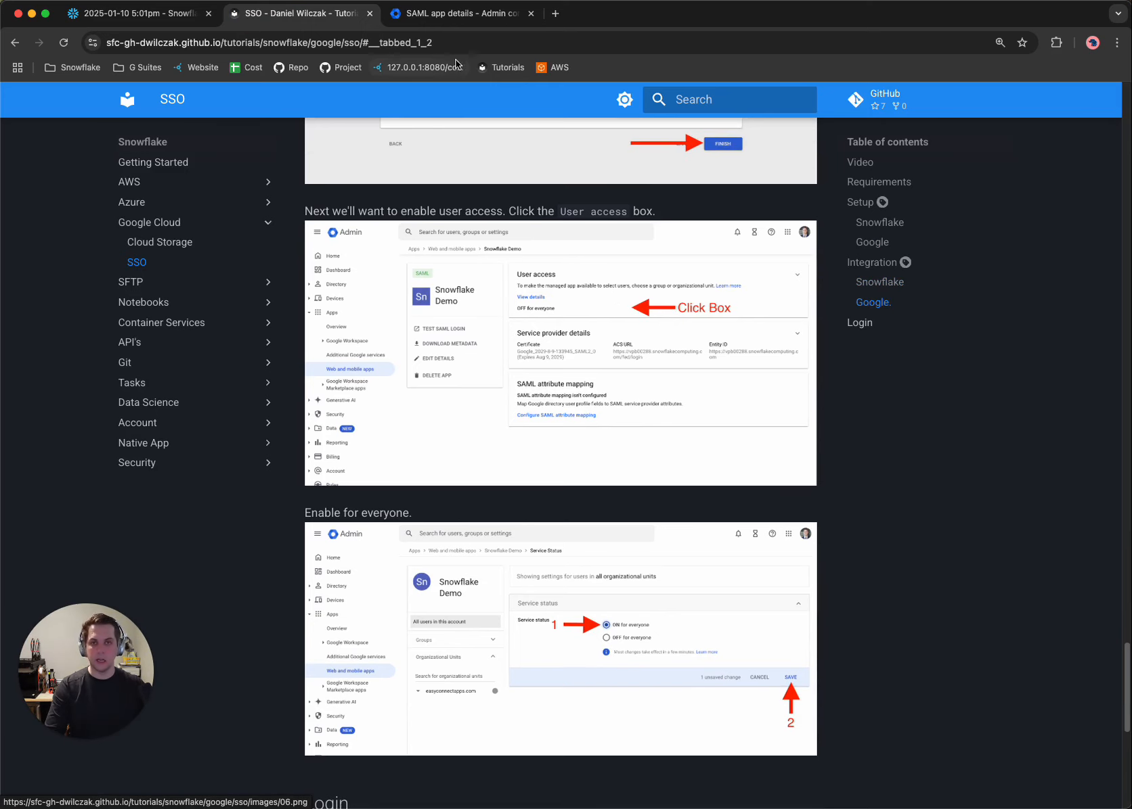
pyautogui.click(445, 13)
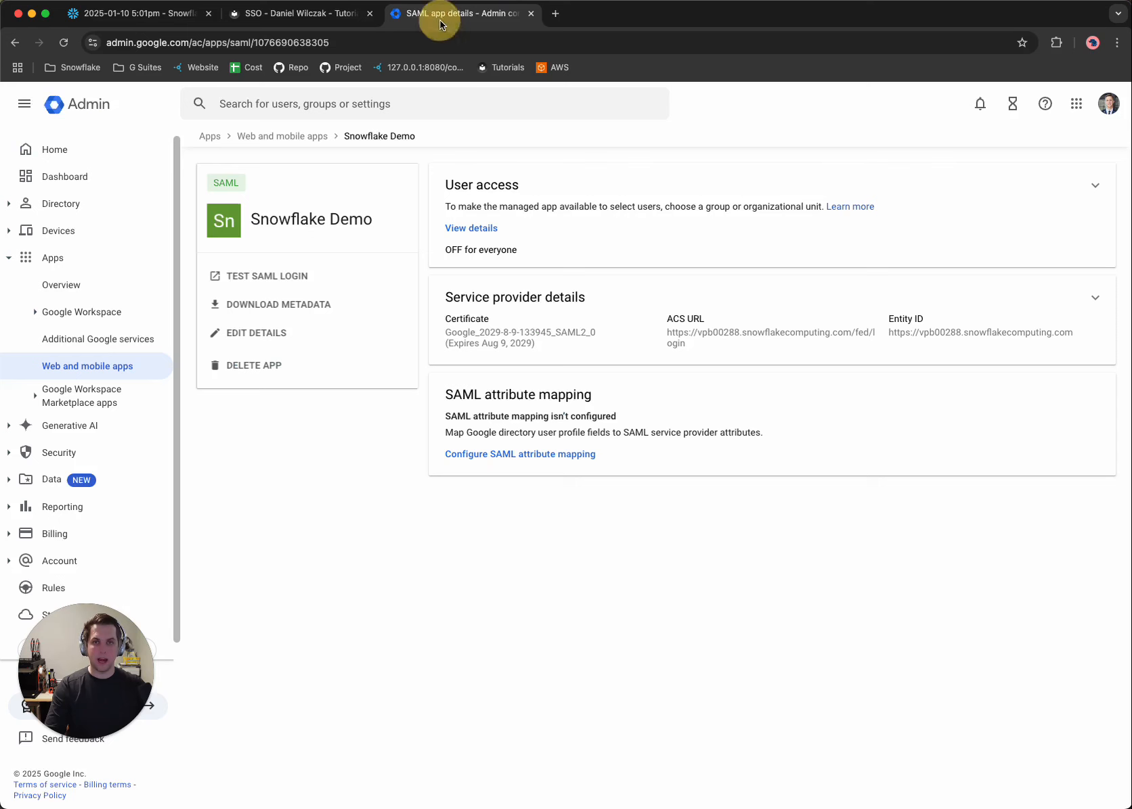
pyautogui.click(619, 243)
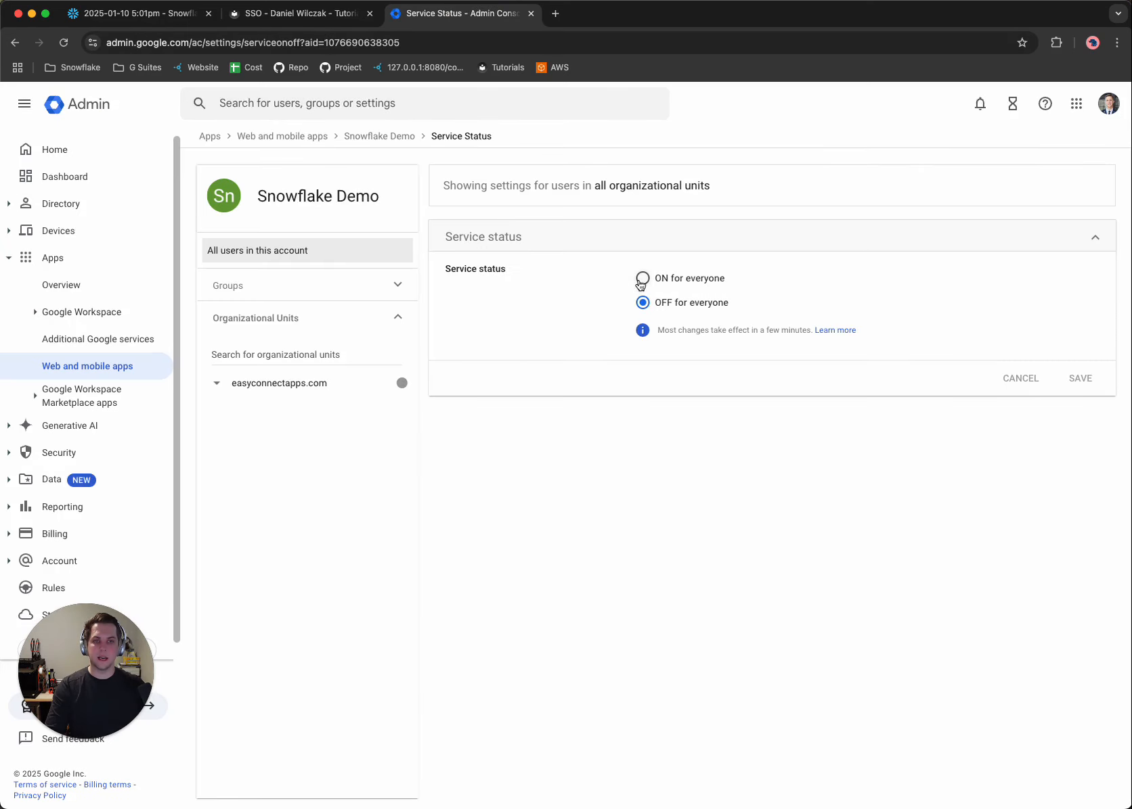
pyautogui.click(642, 278)
pyautogui.click(1079, 379)
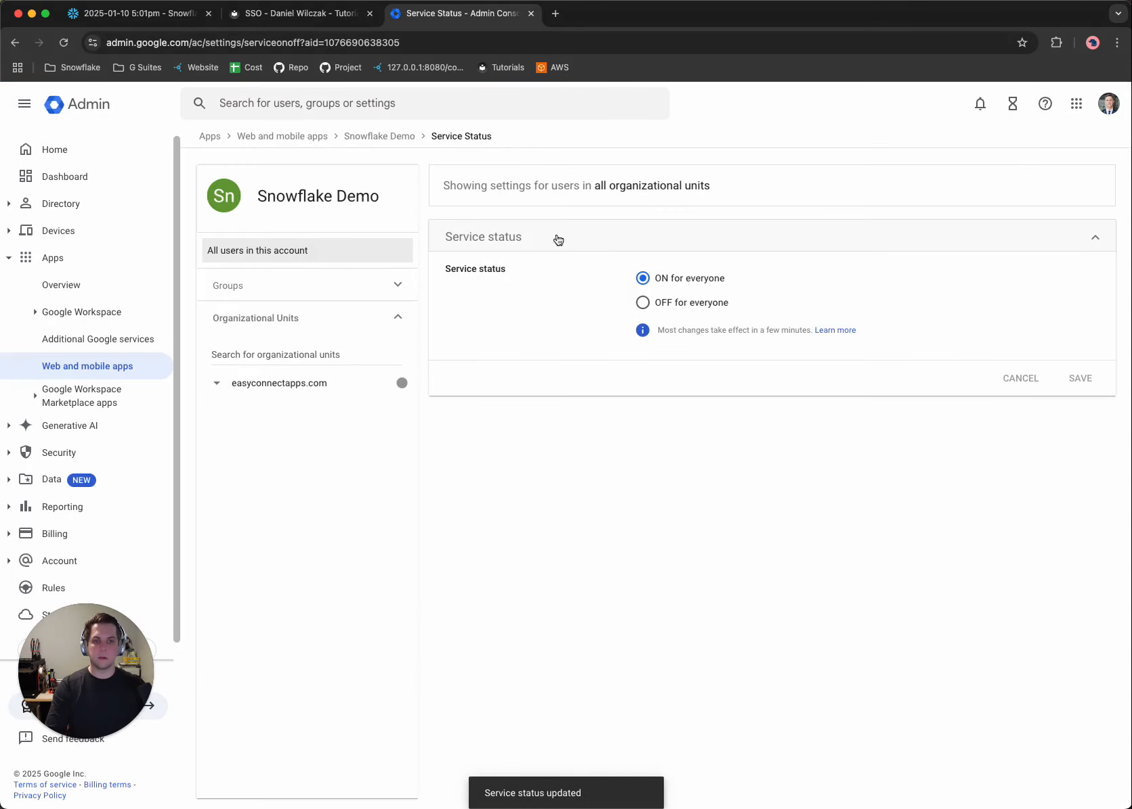
# Read the tutorial's Login section about the username requirement and the Google SSO sign-in, then return to the Snowflake worksheet.
pyautogui.click(297, 14)
pyautogui.scroll(-6, 556, 555)
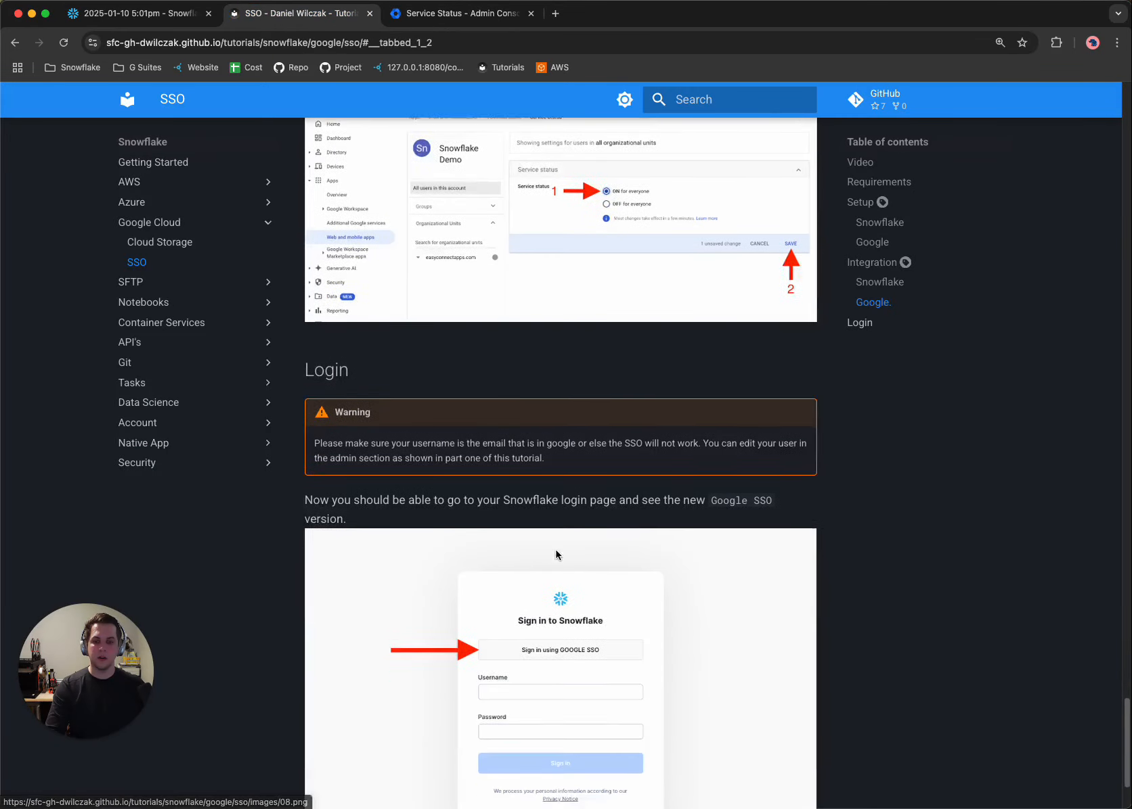
pyautogui.scroll(-2, 556, 555)
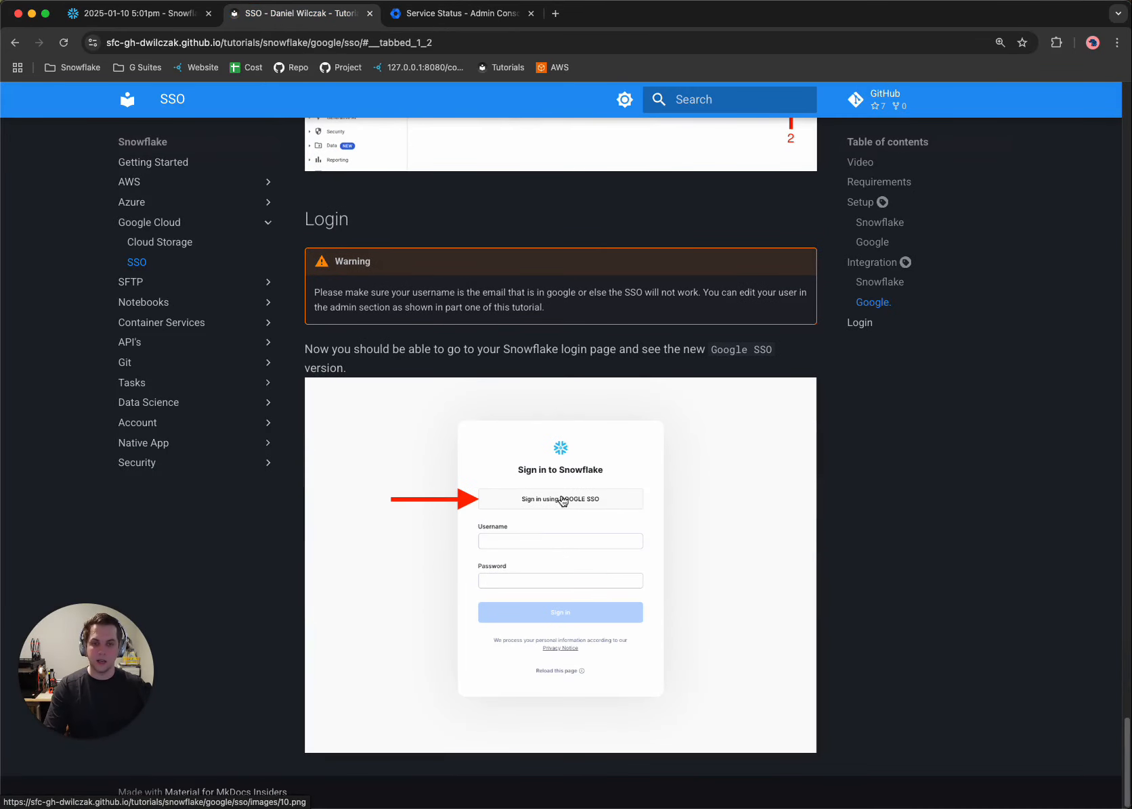
pyautogui.click(129, 14)
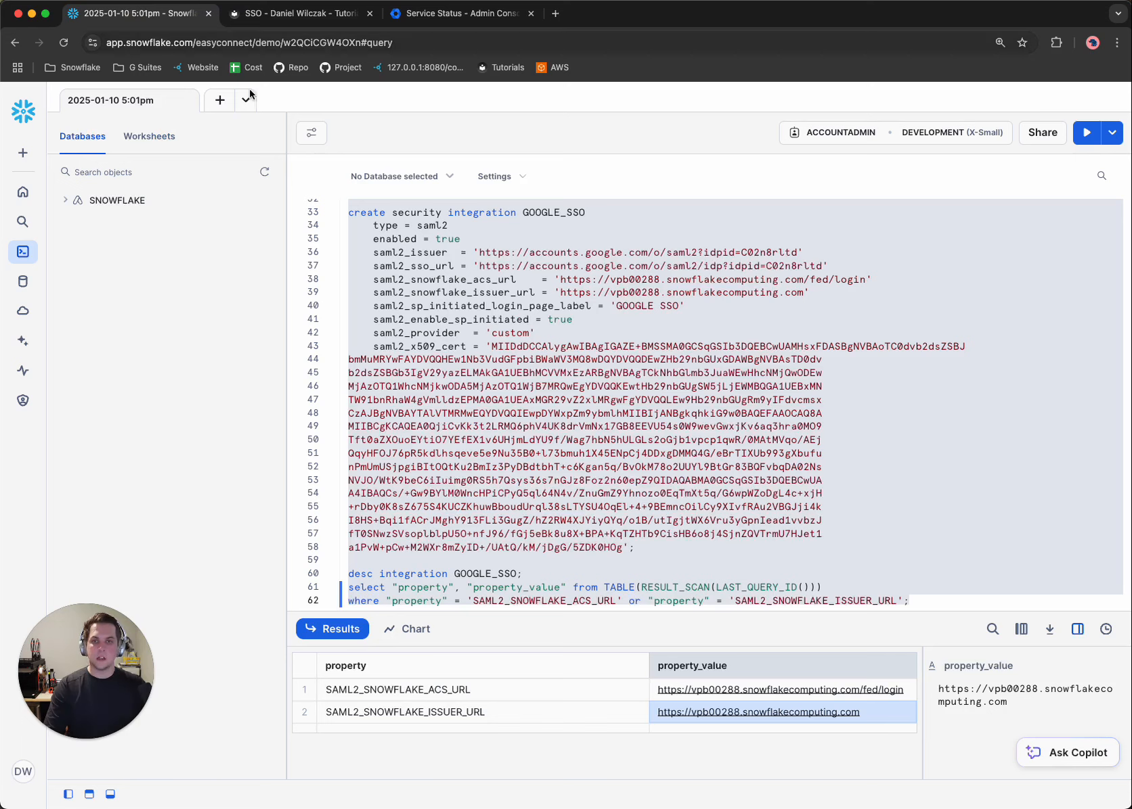
pyautogui.click(434, 339)
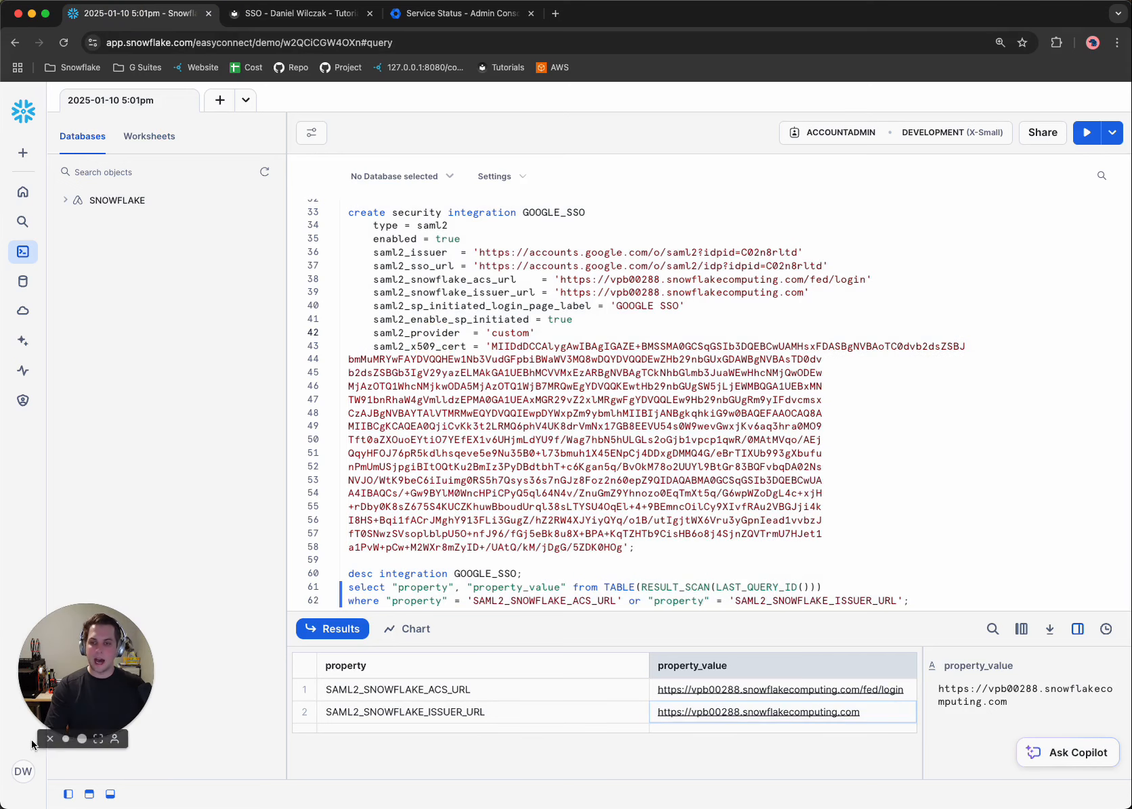
# Sign out of the current Snowflake session and select the DEMO account to sign into again.
pyautogui.click(23, 775)
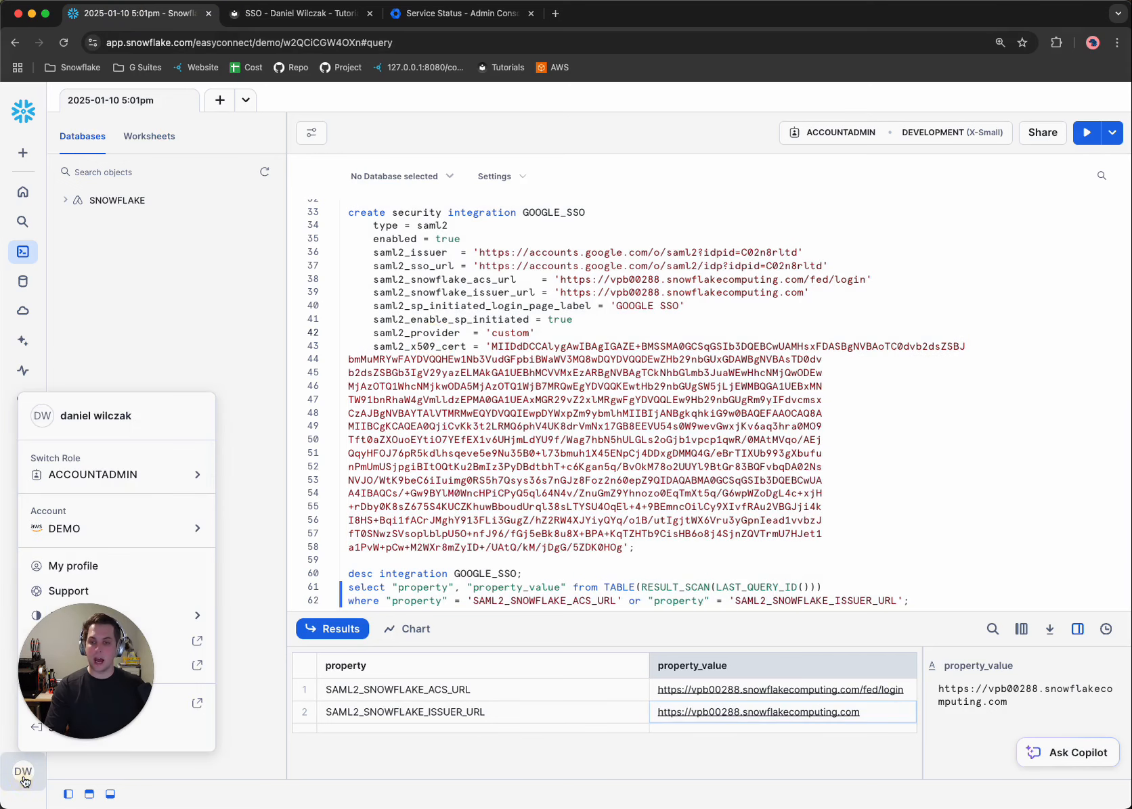
pyautogui.click(188, 735)
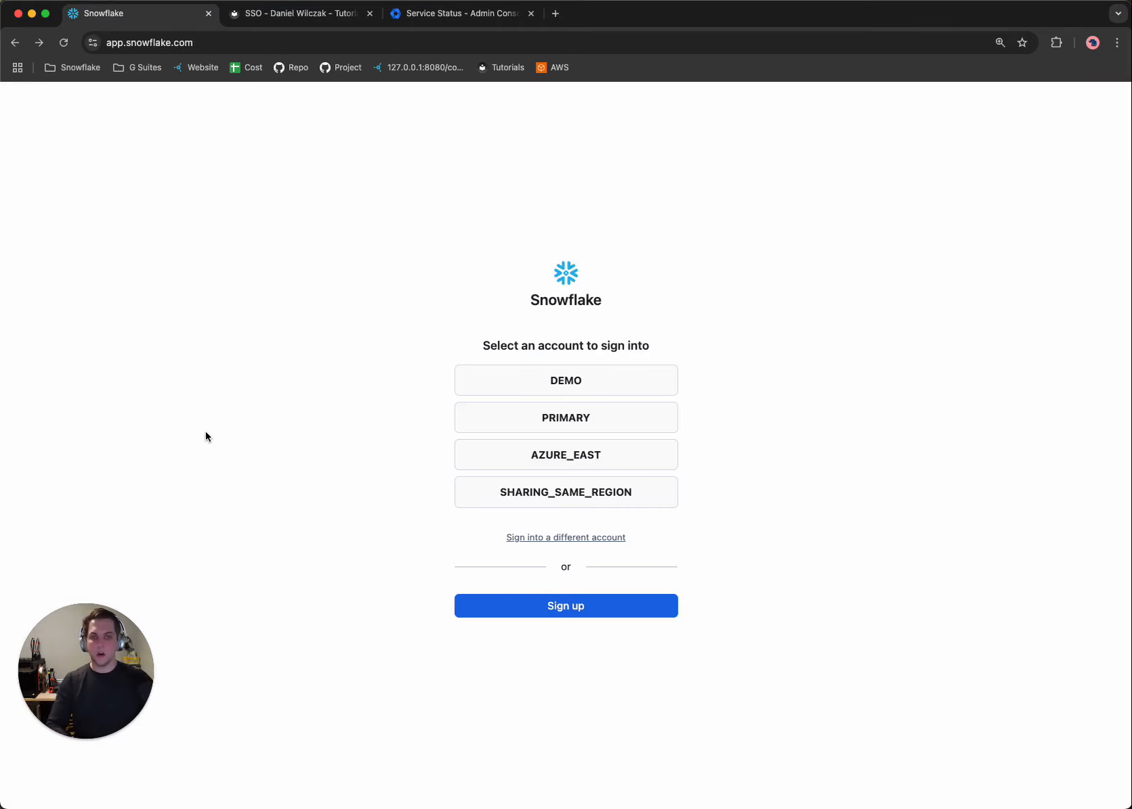
pyautogui.click(552, 393)
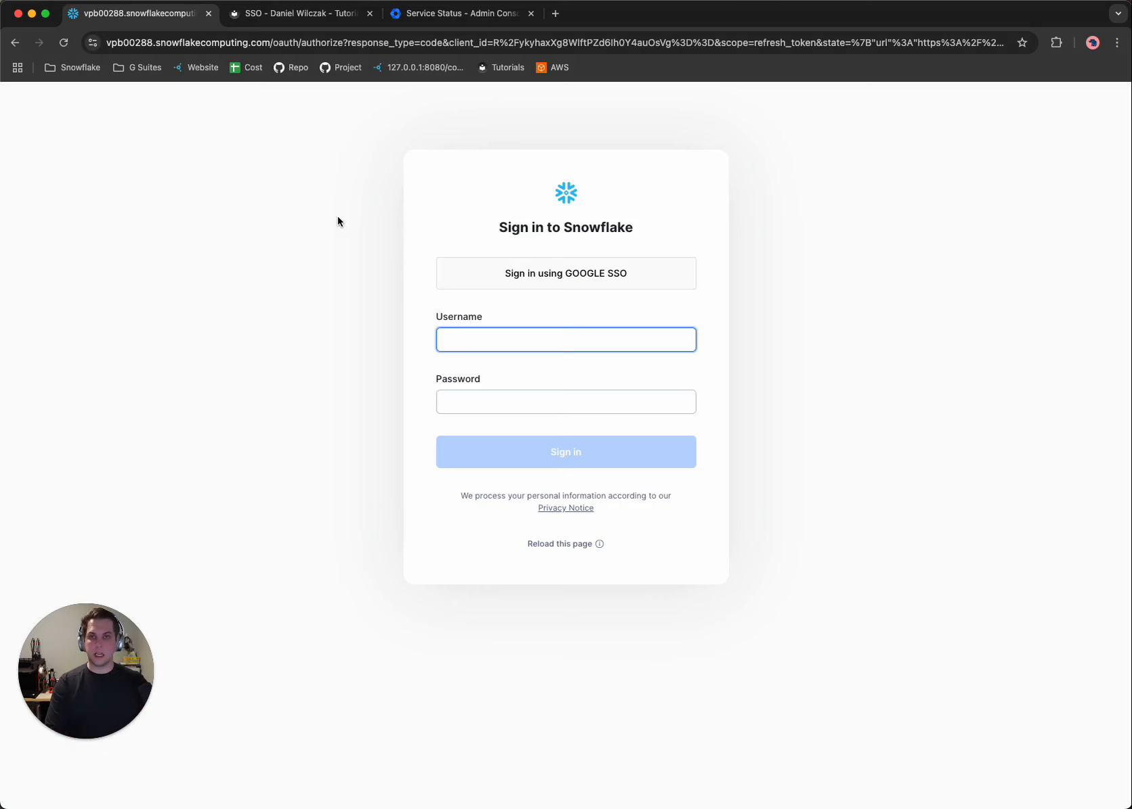
# Load the account's base snowflakecomputing.com URL without the OAuth path, and sign in using GOOGLE SSO with the easyconnectapps.com Google account.
pyautogui.moveTo(274, 42); pyautogui.dragTo(19, 48)
pyautogui.click(226, 209)
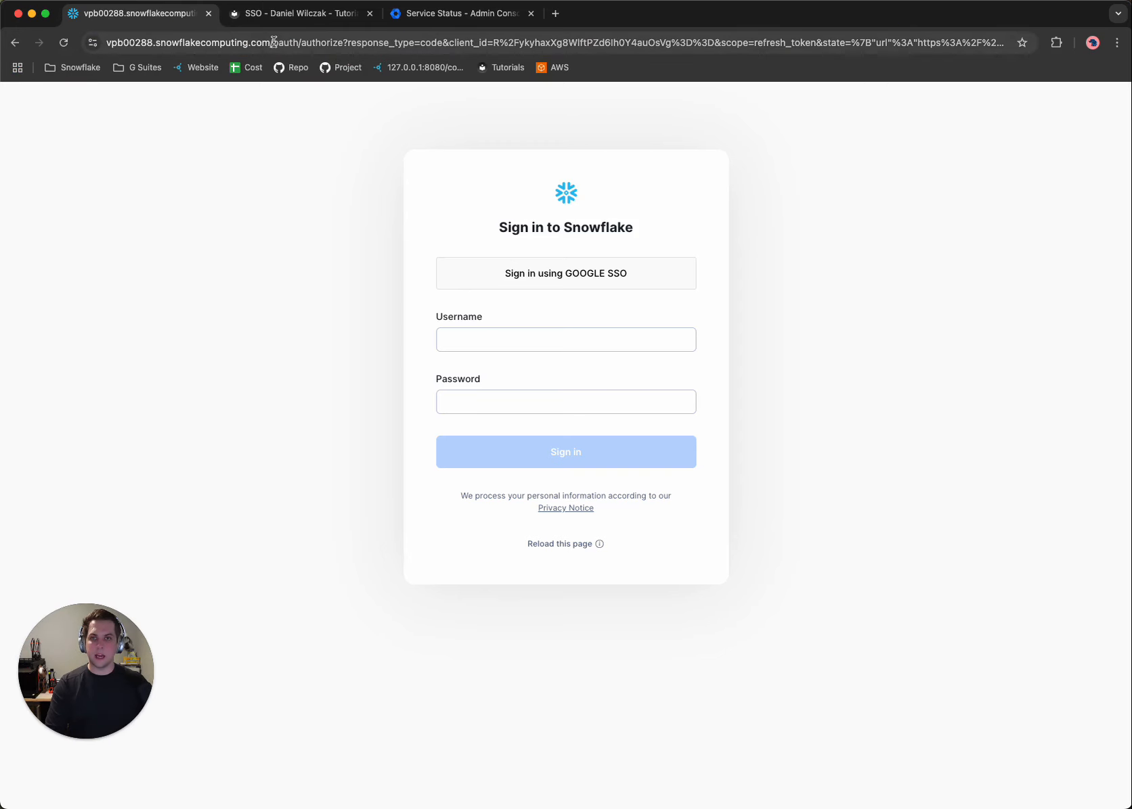
pyautogui.moveTo(275, 43); pyautogui.dragTo(1095, 45)
pyautogui.press('BackSpace')
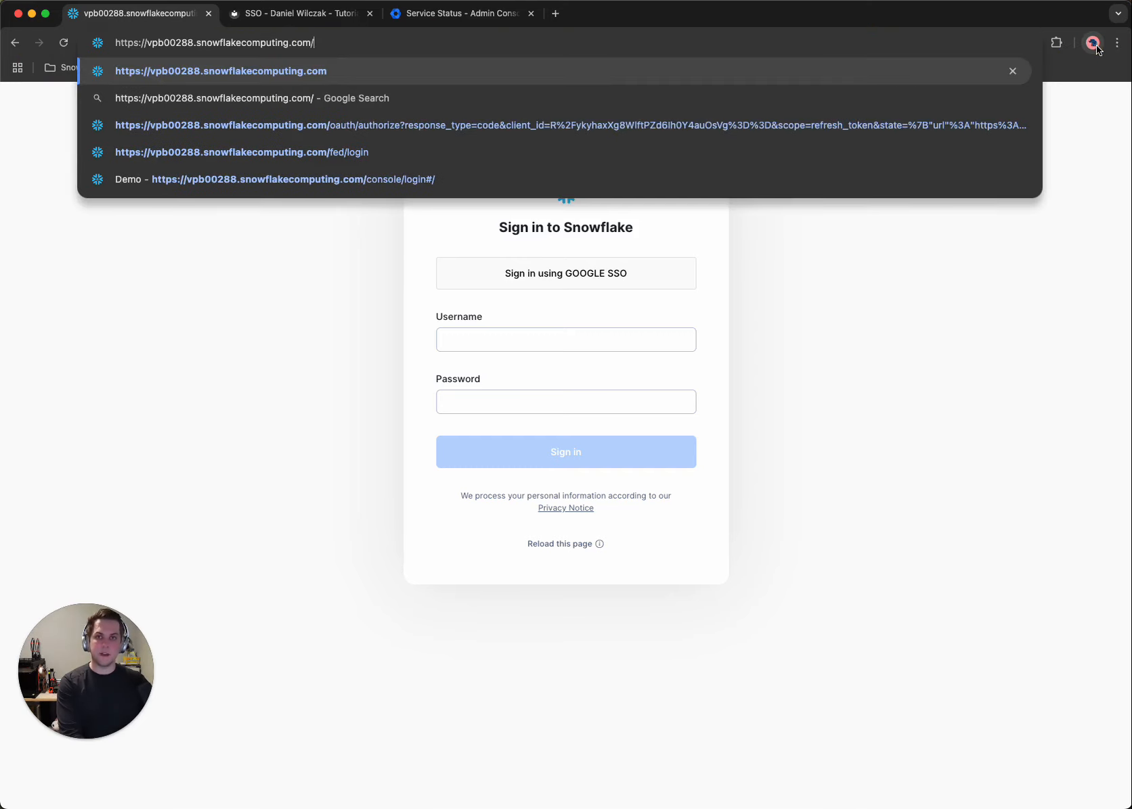
pyautogui.press('Return')
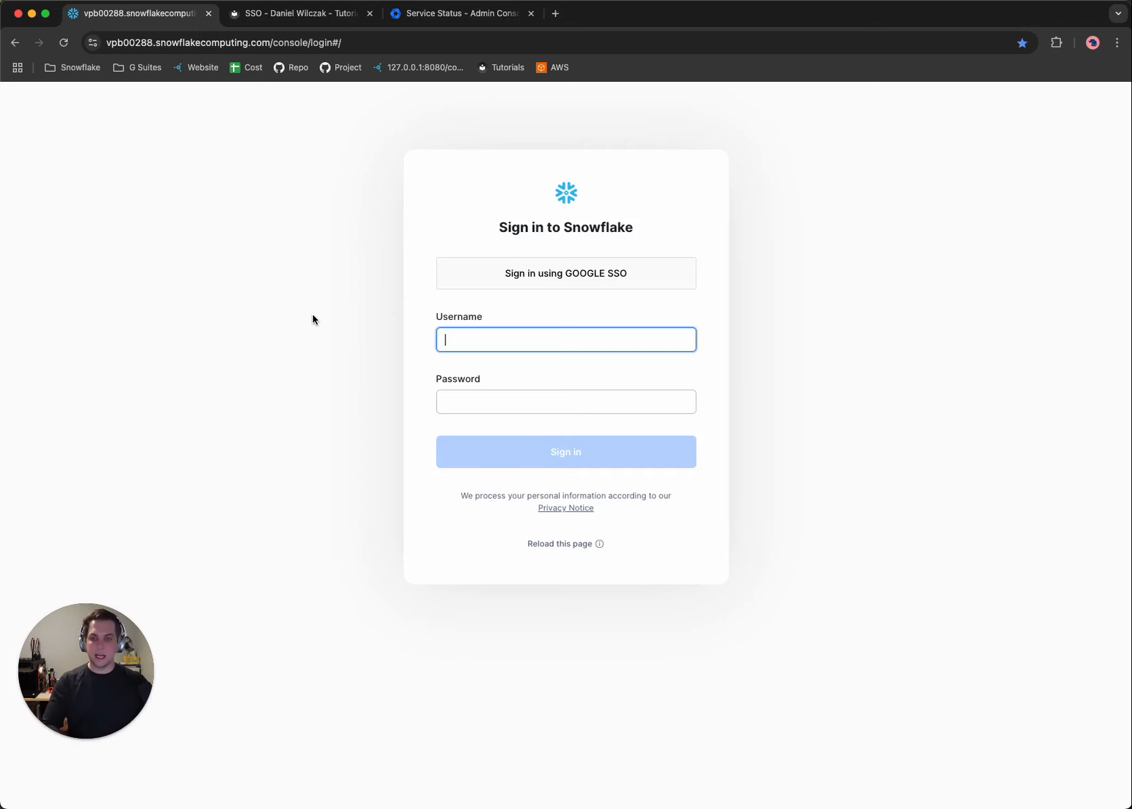
pyautogui.click(530, 287)
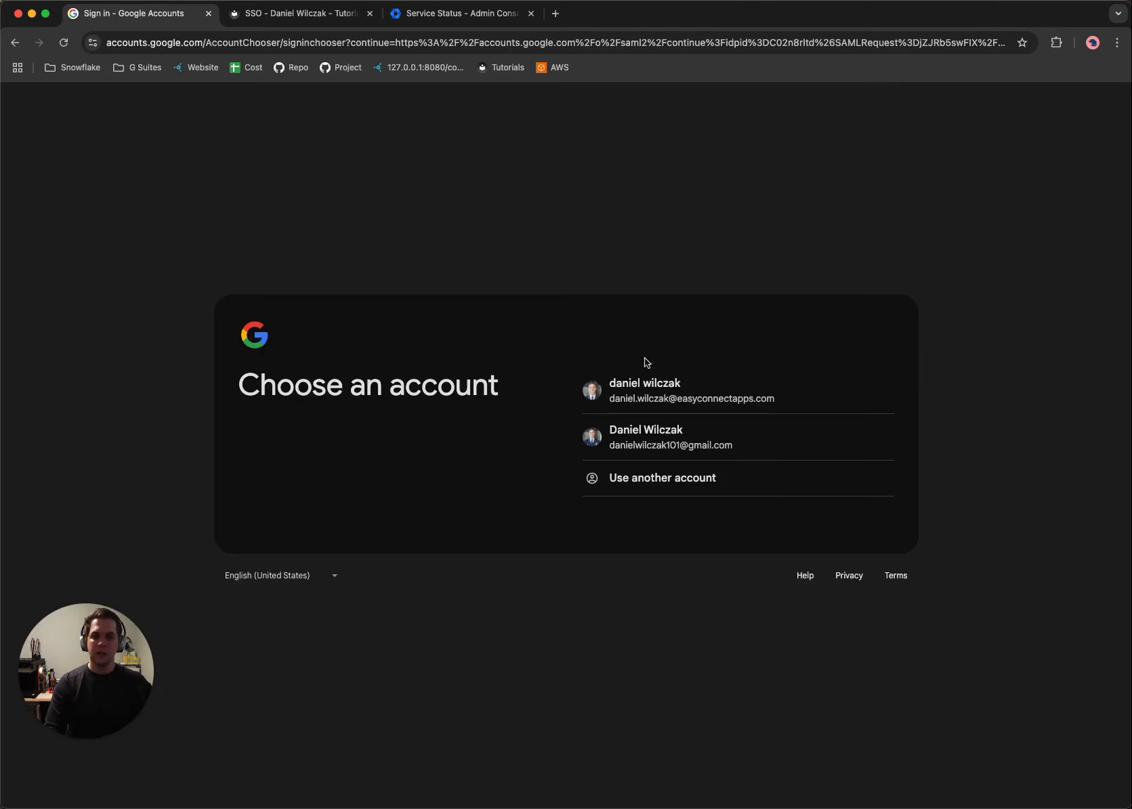
pyautogui.click(664, 390)
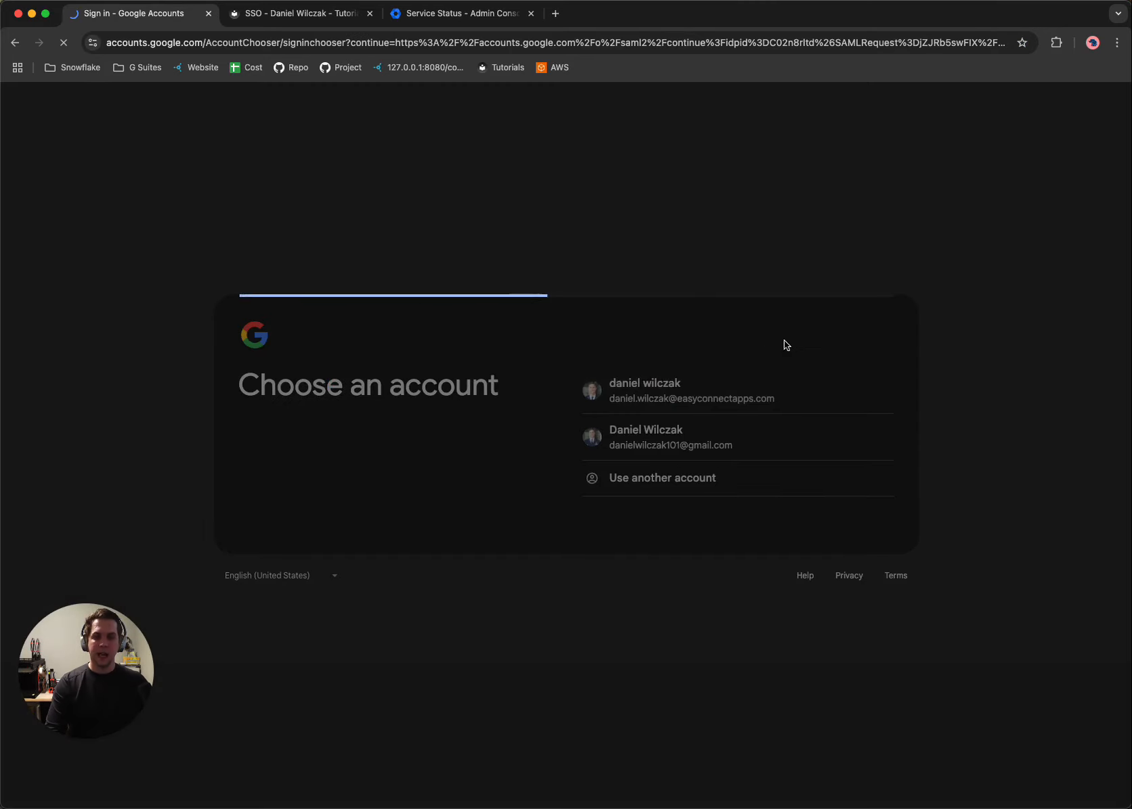